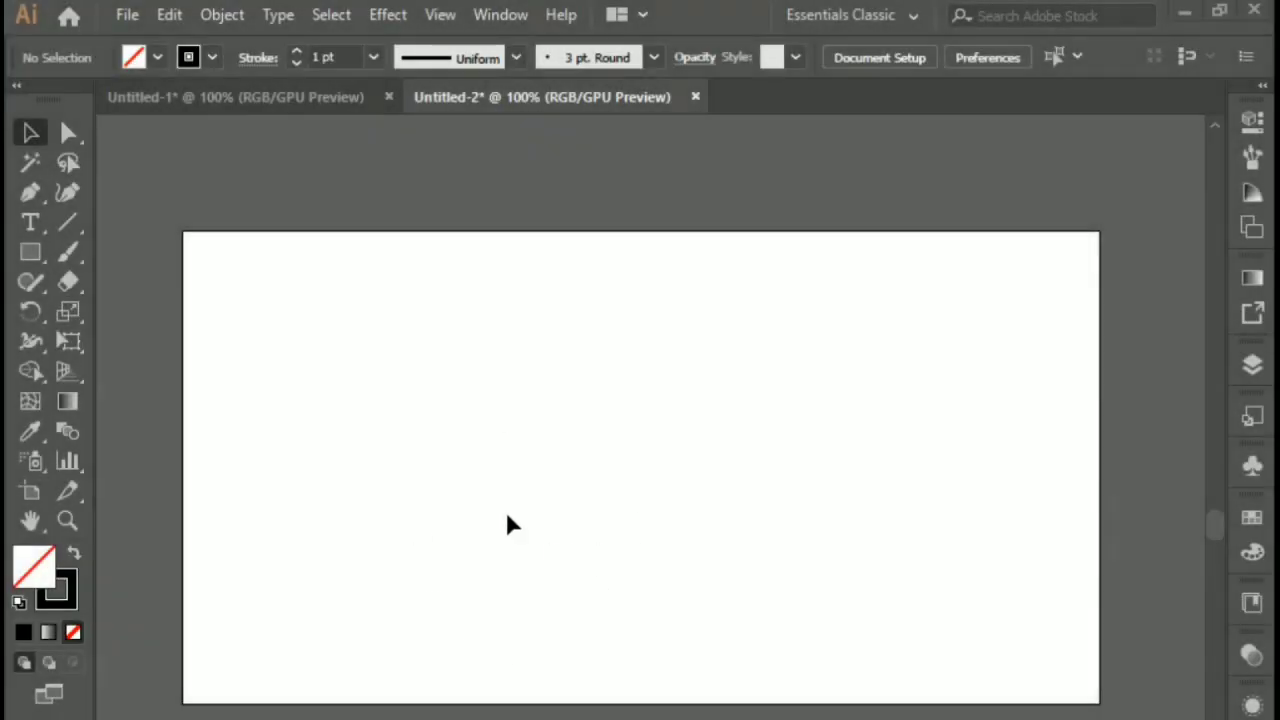
- Draw a long vertical line from near the artboard's top-left down toward its bottom
{"action": "left_click", "coordinate": [67, 222]}
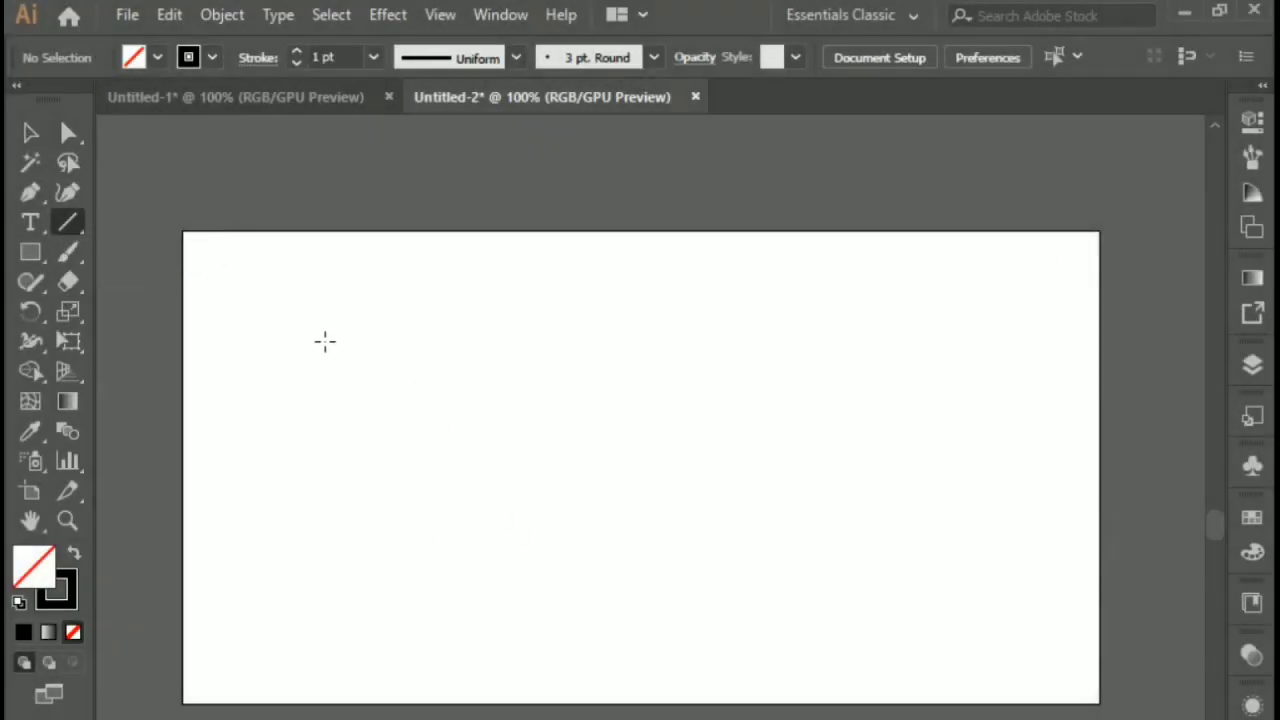
{"action": "left_click_drag", "start_coordinate": [286, 297], "coordinate": [286, 515]}
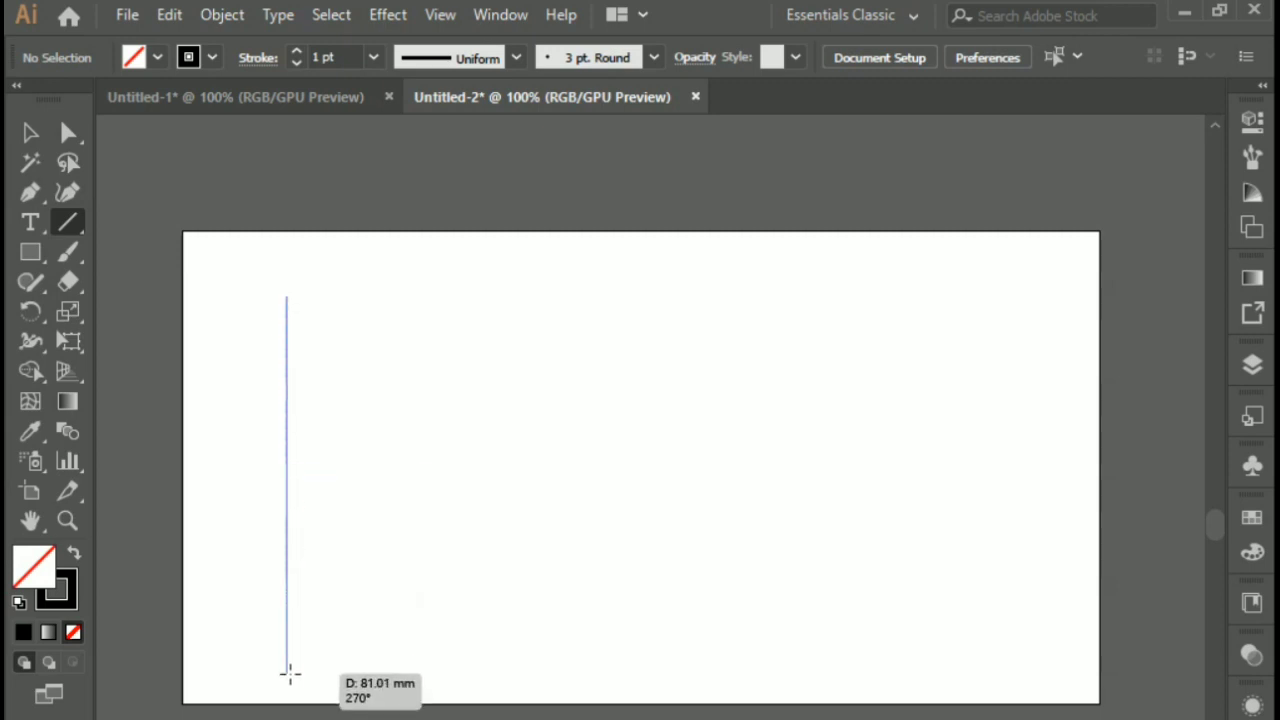
{"action": "left_click_drag", "start_coordinate": [286, 515], "coordinate": [286, 673]}
- Alt-copy the line slightly right, repeat with Ctrl+D into many evenly spaced lines, and select all
{"action": "left_click", "coordinate": [30, 133]}
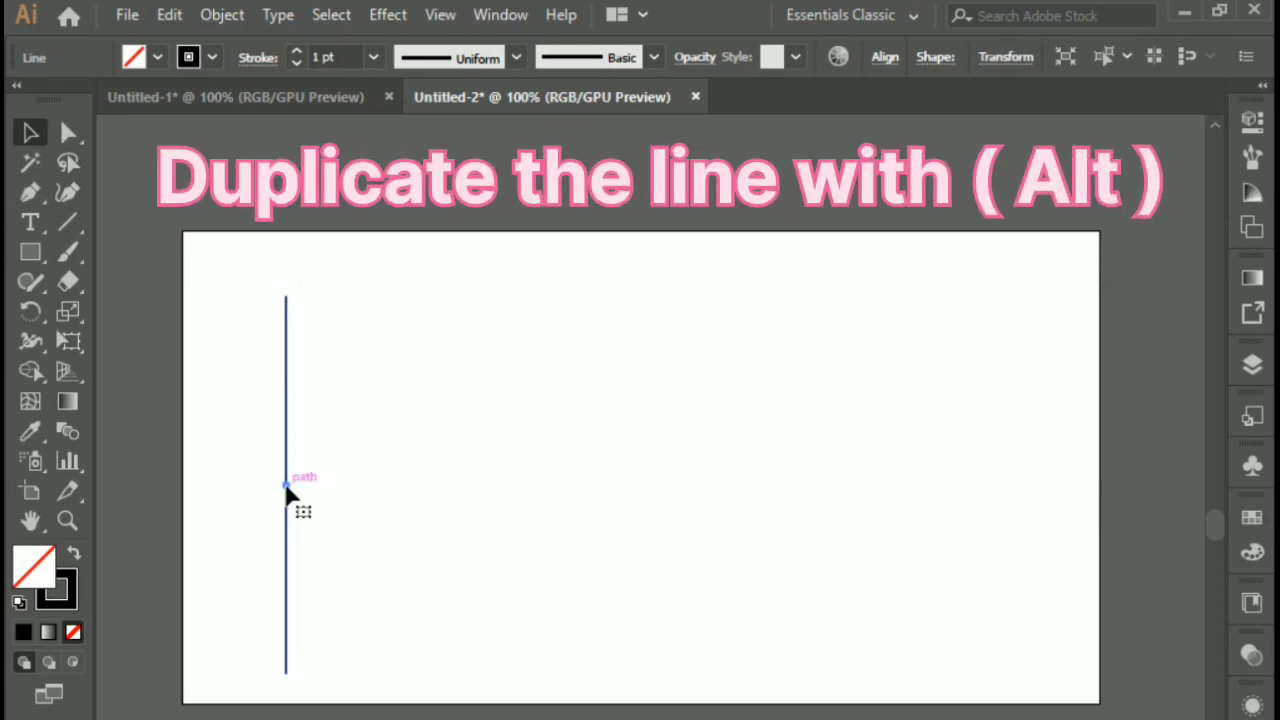
{"action": "left_click_drag", "start_coordinate": [286, 487], "coordinate": [292, 491]}
{"action": "key", "text": "ctrl+d"}
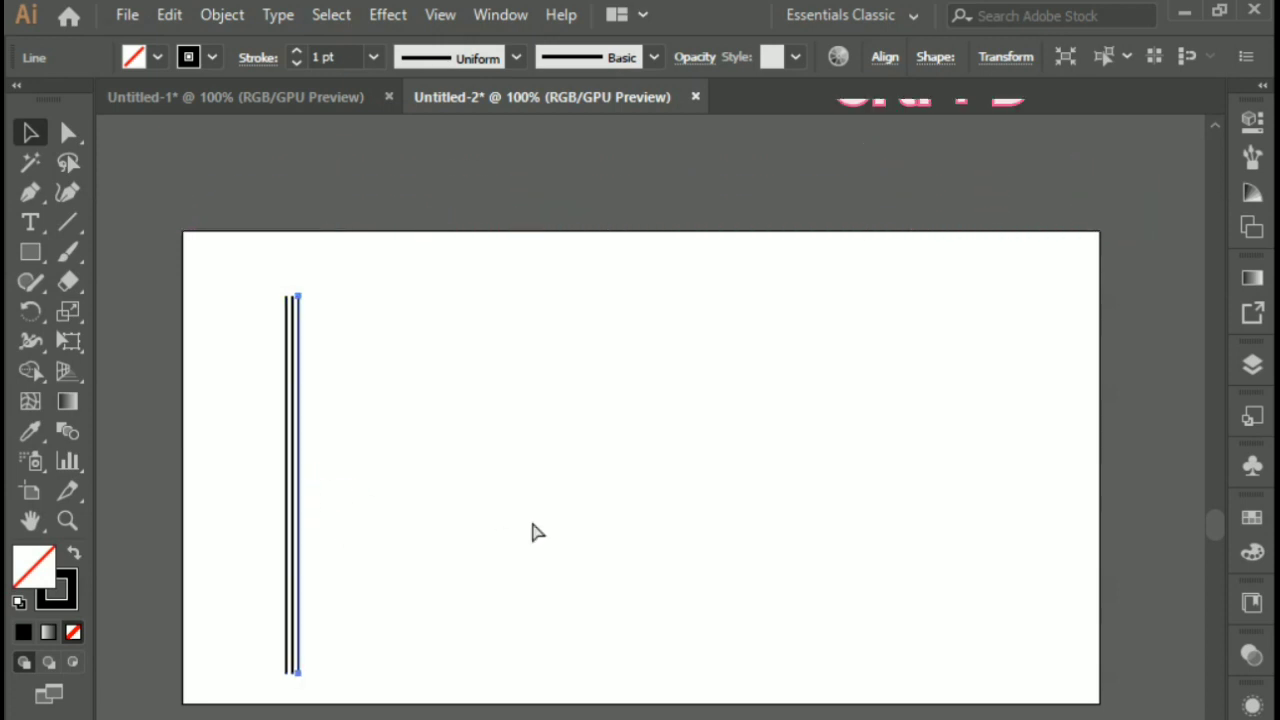
{"action": "key", "text": "ctrl+d"}
{"action": "key", "text": "ctrl+d"}
{"action": "key", "text": "ctrl+d"}
{"action": "key", "text": "ctrl+d"}
{"action": "key", "text": "ctrl+d"}
{"action": "key", "text": "ctrl+d"}
{"action": "key", "text": "ctrl+d"}
{"action": "key", "text": "ctrl+d"}
{"action": "key", "text": "ctrl+d"}
{"action": "key", "text": "ctrl+d"}
{"action": "key", "text": "ctrl+d"}
{"action": "key", "text": "ctrl+d"}
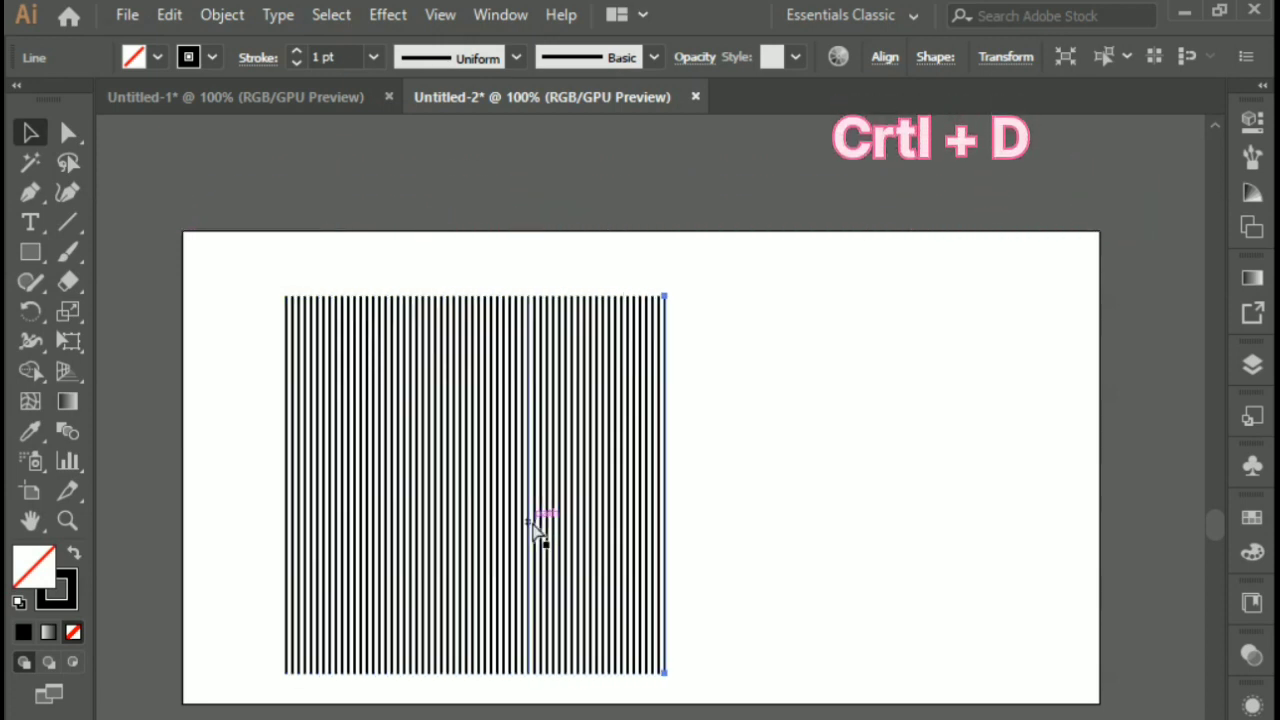
{"action": "key", "text": "ctrl+d"}
{"action": "key", "text": "ctrl+d"}
{"action": "key", "text": "ctrl+d"}
{"action": "key", "text": "ctrl+d"}
{"action": "key", "text": "ctrl+d"}
{"action": "key", "text": "ctrl+d"}
{"action": "key", "text": "ctrl+d"}
{"action": "key", "text": "ctrl+d"}
{"action": "key", "text": "ctrl+d"}
{"action": "key", "text": "ctrl+d"}
{"action": "key", "text": "ctrl+d"}
{"action": "key", "text": "ctrl+d"}
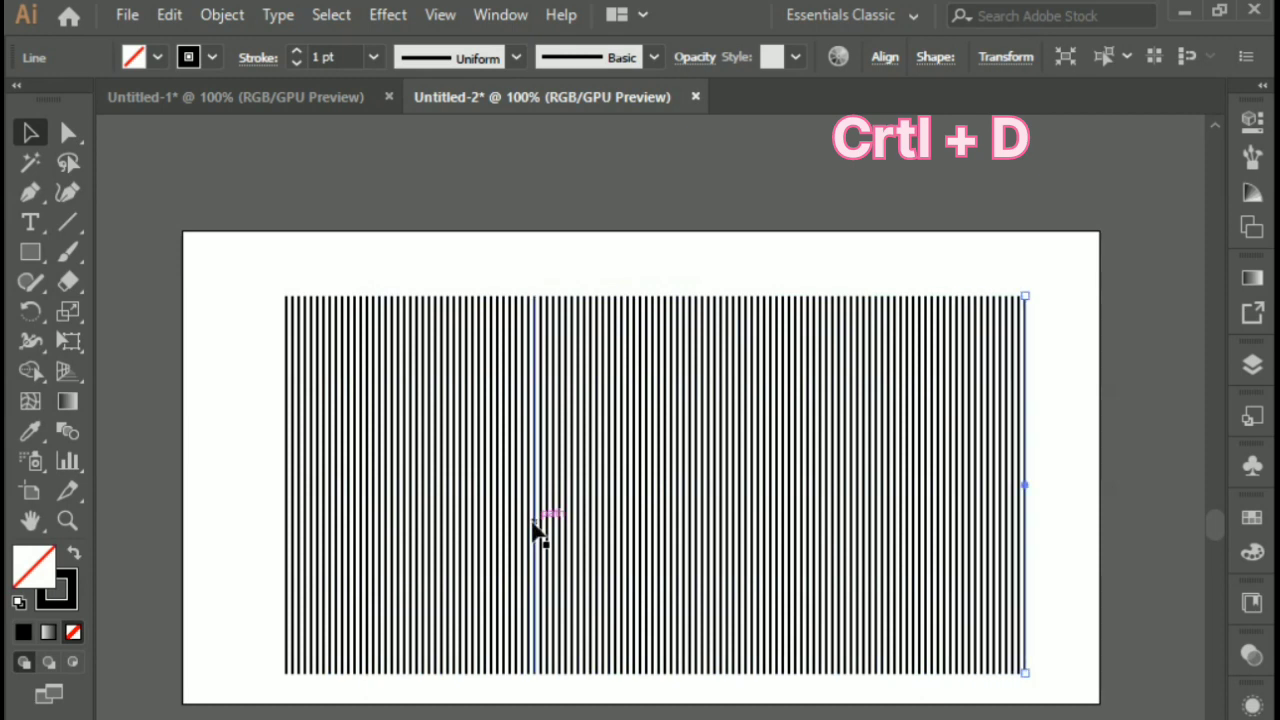
{"action": "key", "text": "ctrl+d"}
{"action": "key", "text": "ctrl+d"}
{"action": "key", "text": "ctrl+d"}
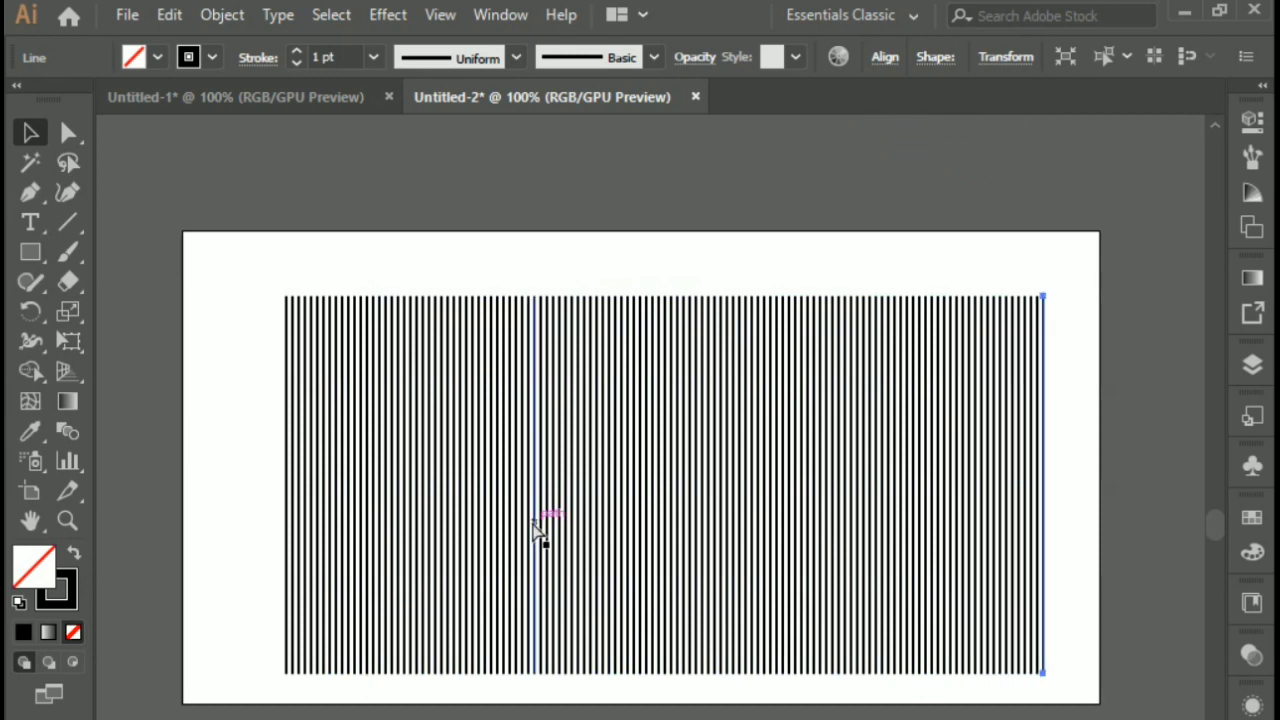
{"action": "left_click", "coordinate": [190, 239]}
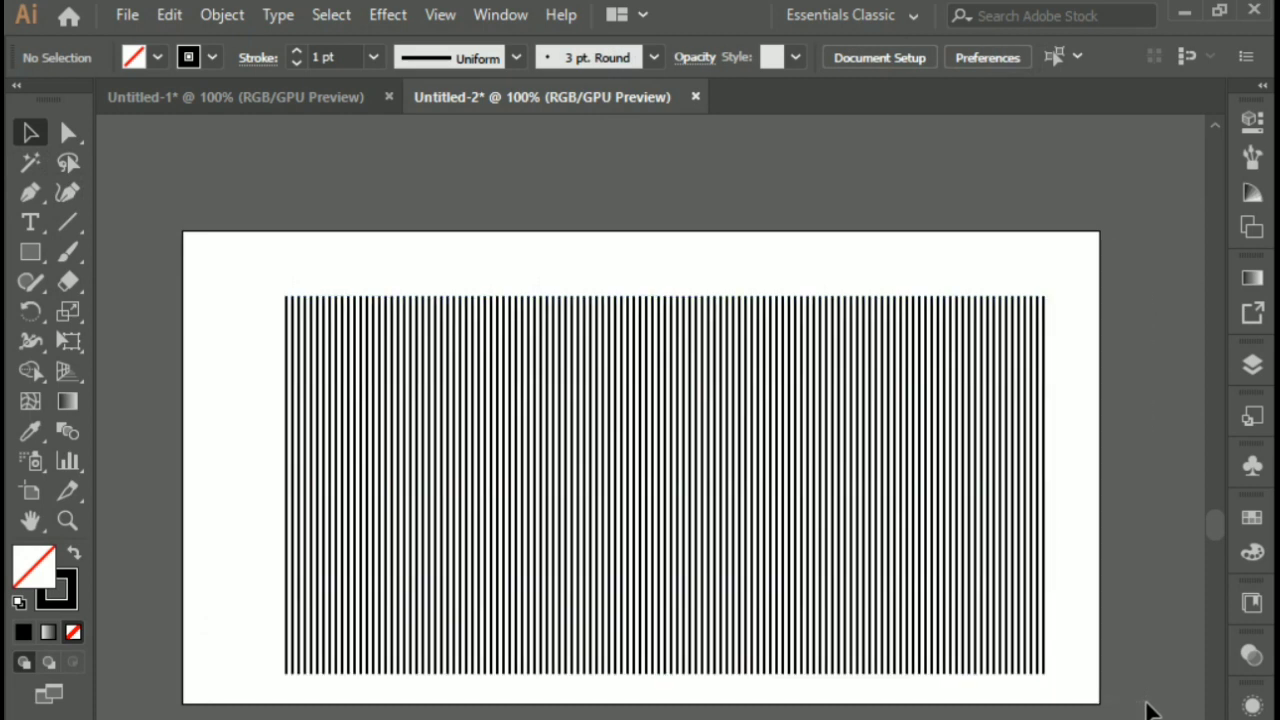
{"action": "key", "text": "ctrl+a"}
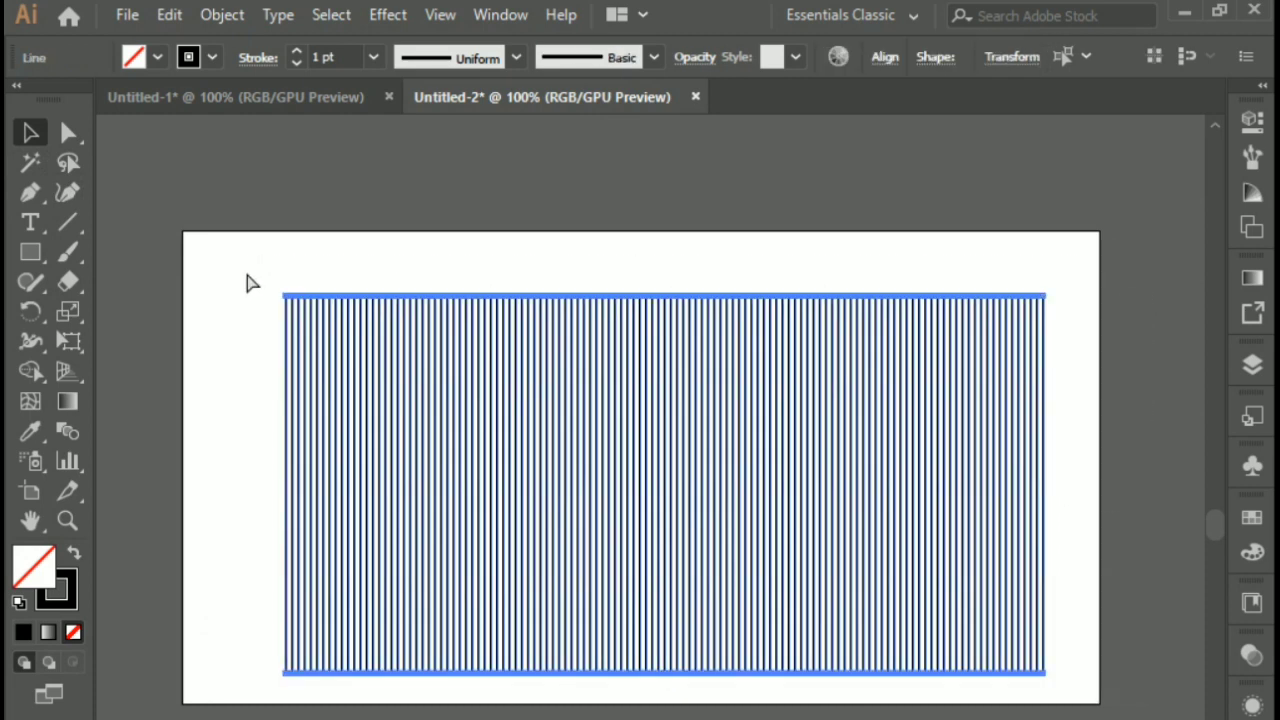
- Apply Envelope Distort > Make with Mesh with 5 rows and 5 columns to the line block
{"action": "left_click", "coordinate": [226, 14]}
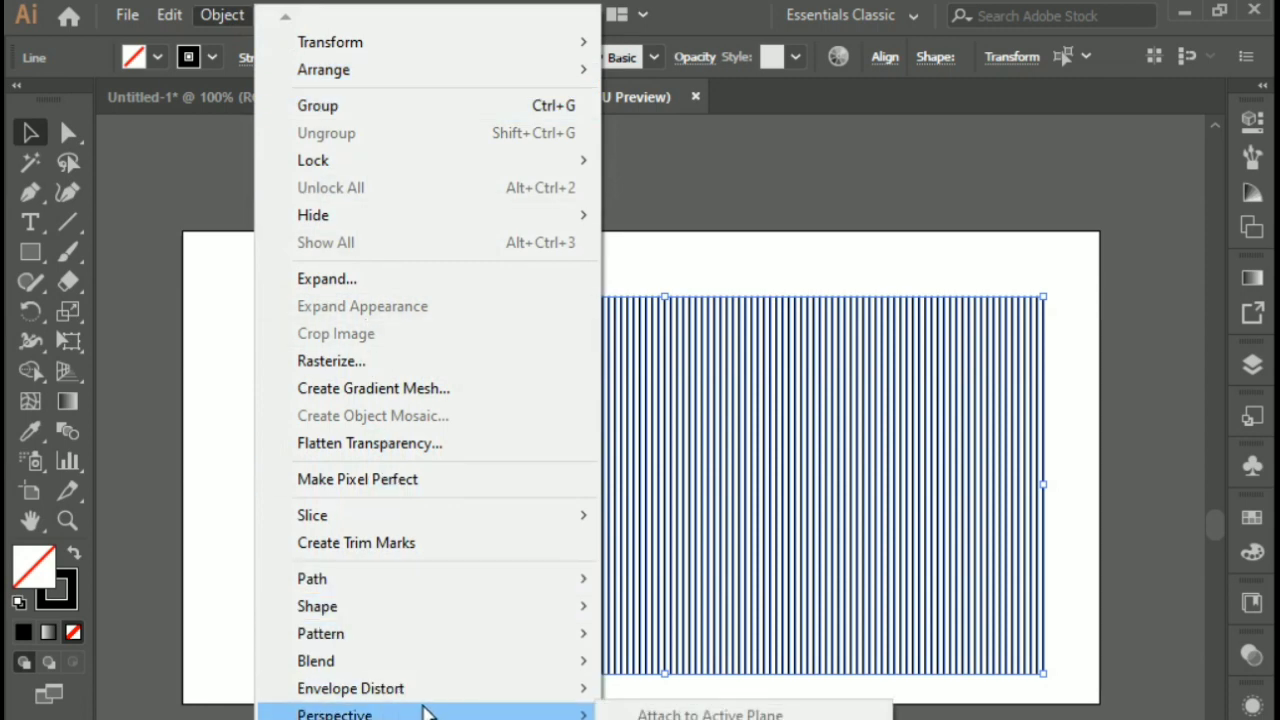
{"action": "mouse_move", "coordinate": [350, 688]}
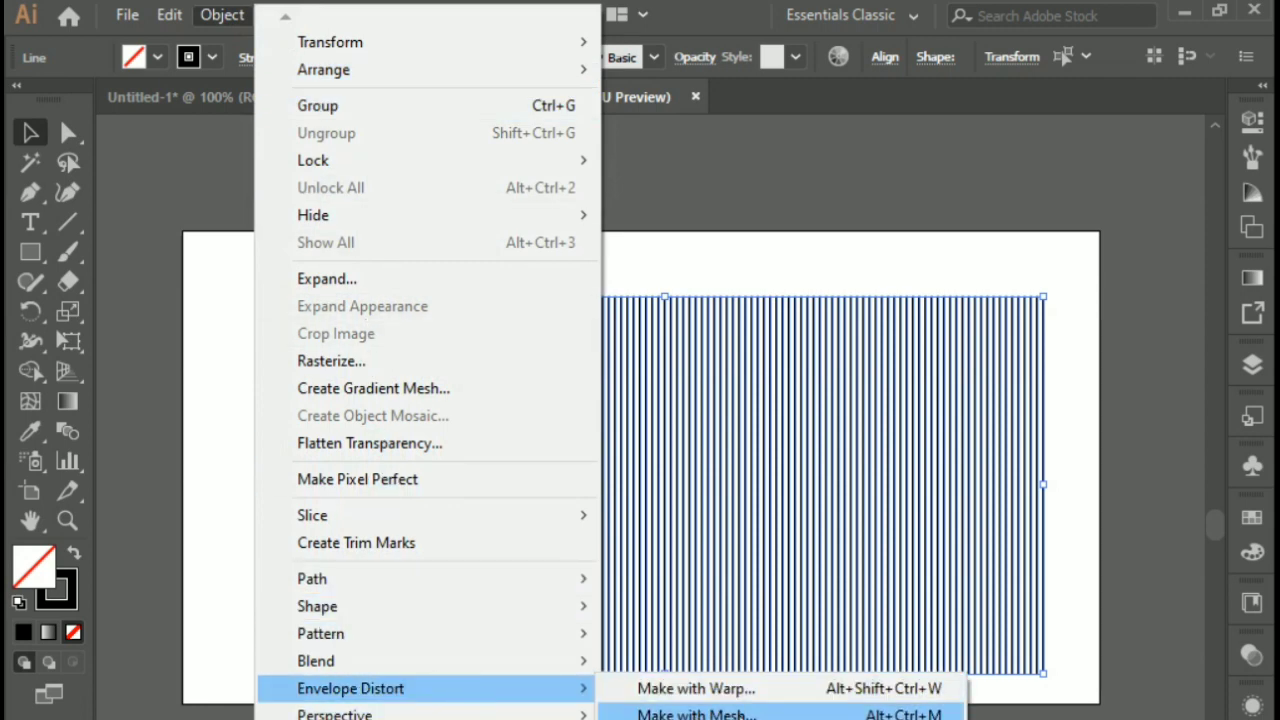
{"action": "left_click", "coordinate": [700, 714]}
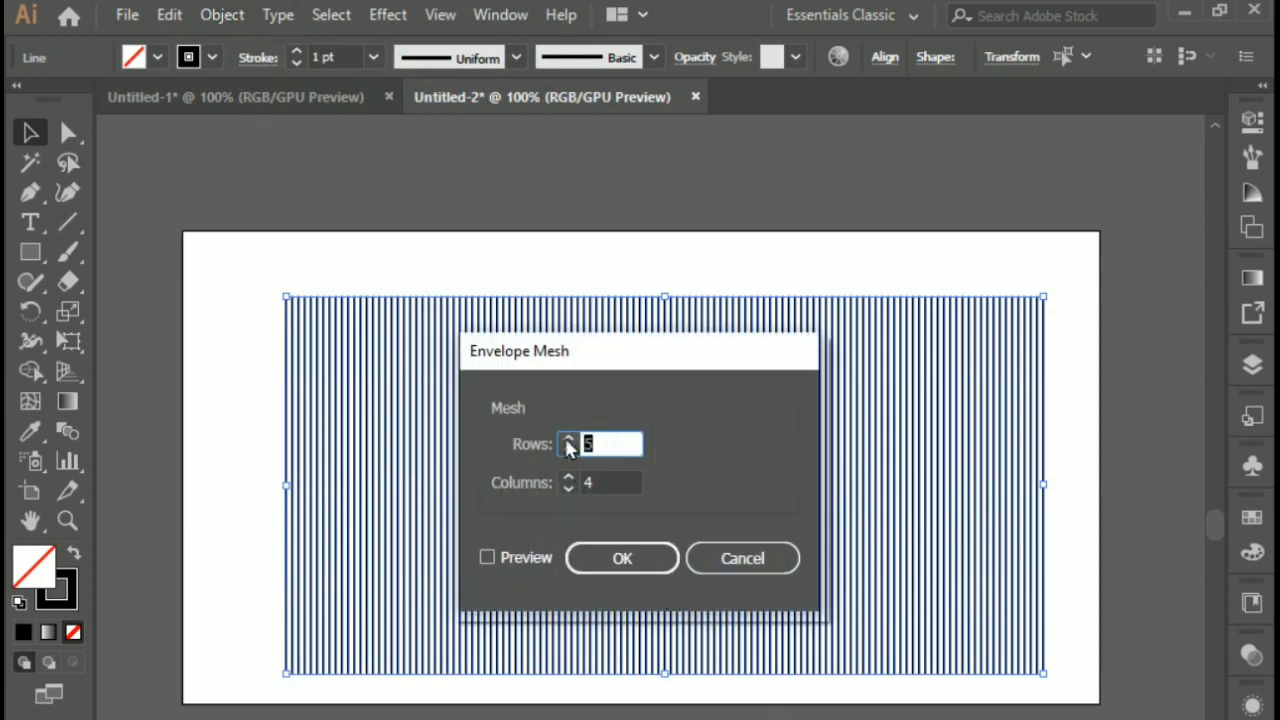
{"action": "left_click", "coordinate": [566, 480]}
{"action": "left_click", "coordinate": [566, 480]}
{"action": "left_click", "coordinate": [568, 489]}
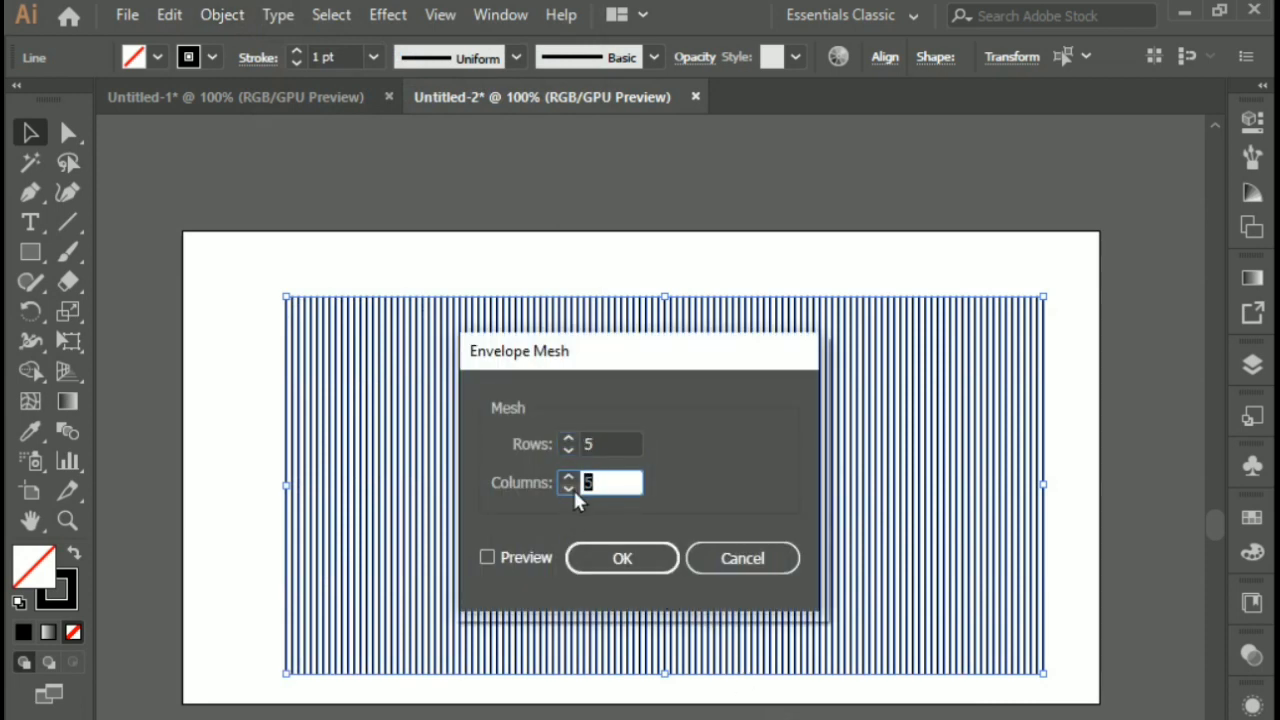
{"action": "left_click", "coordinate": [530, 557]}
{"action": "left_click", "coordinate": [618, 560]}
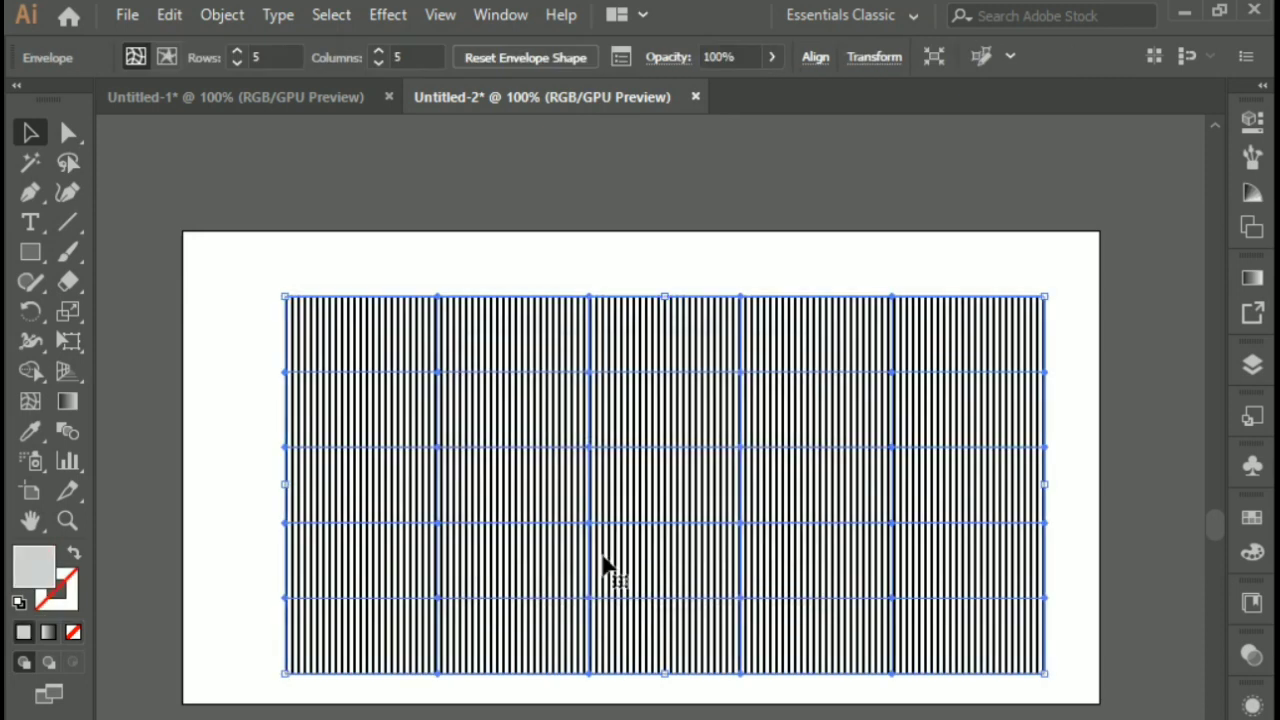
{"action": "left_click", "coordinate": [62, 138]}
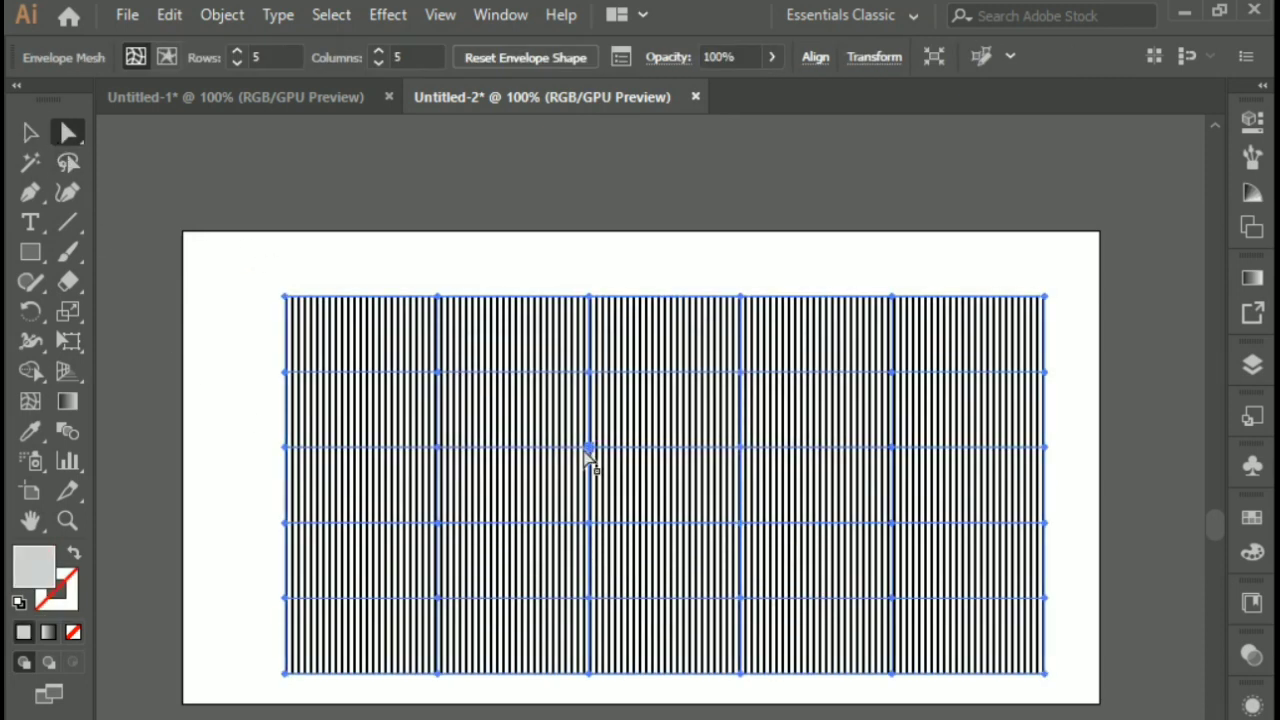
- Drag mesh points at the center, bottom, upper-left, left and right to bend the stripes into waves
{"action": "left_click_drag", "start_coordinate": [588, 449], "coordinate": [555, 480]}
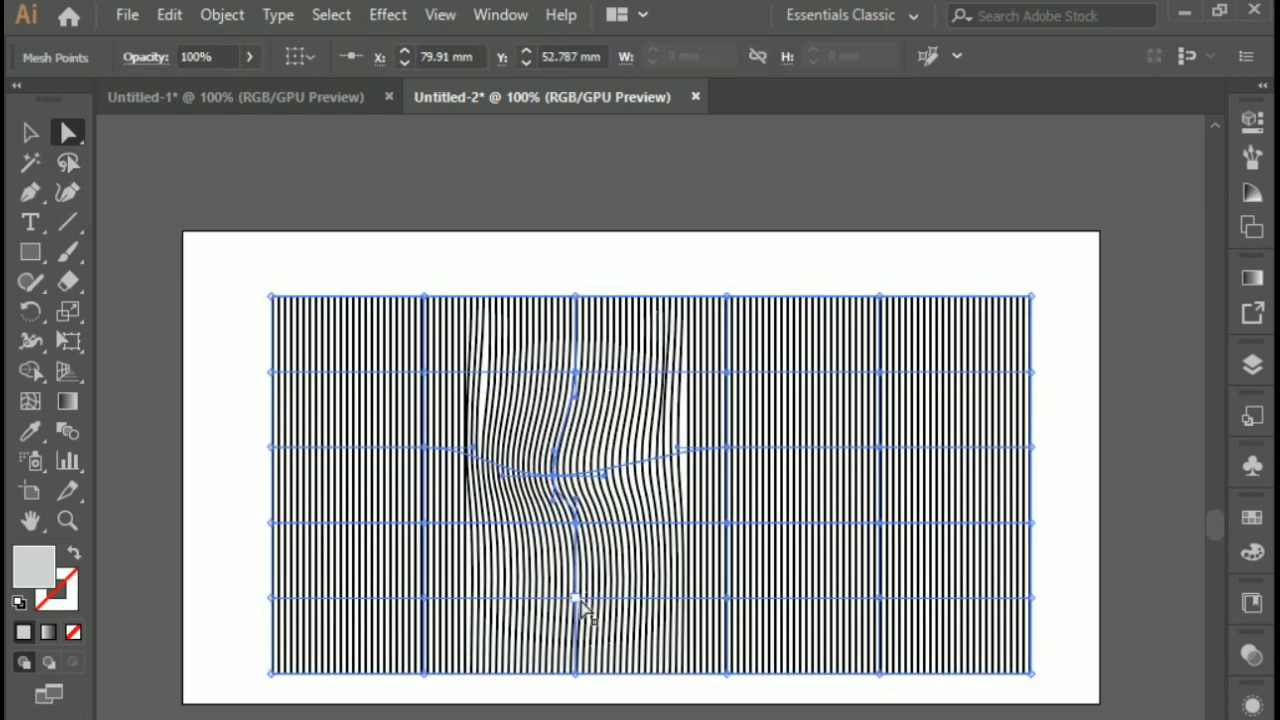
{"action": "left_click_drag", "start_coordinate": [578, 604], "coordinate": [630, 588]}
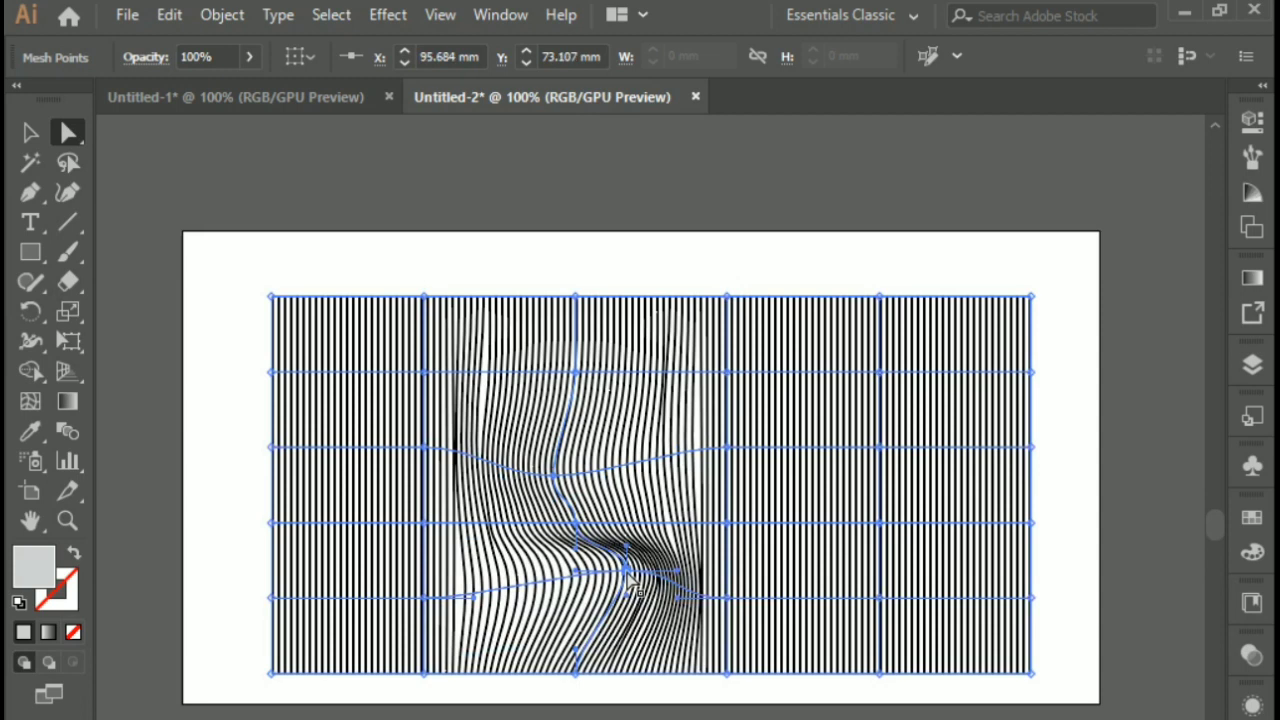
{"action": "mouse_move", "coordinate": [730, 456]}
{"action": "left_mouse_down"}
{"action": "mouse_move", "coordinate": [680, 425]}
{"action": "mouse_move", "coordinate": [678, 440]}
{"action": "left_mouse_up"}
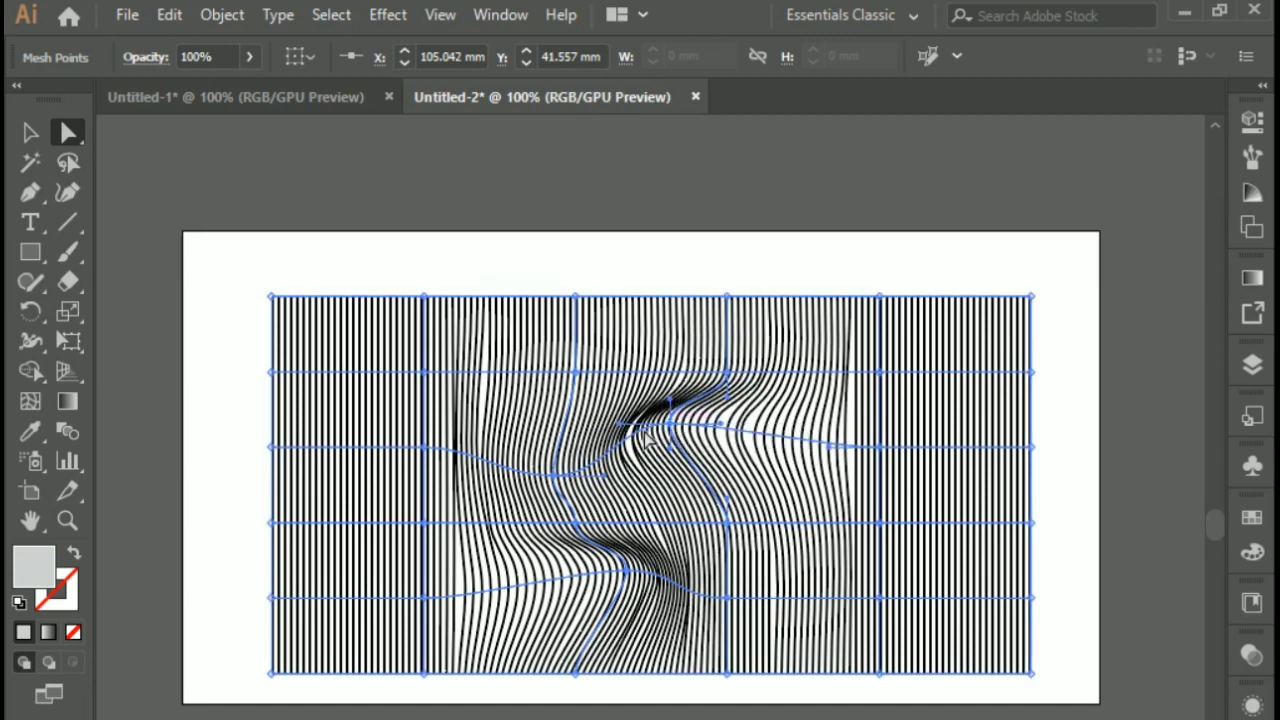
{"action": "left_click", "coordinate": [428, 383]}
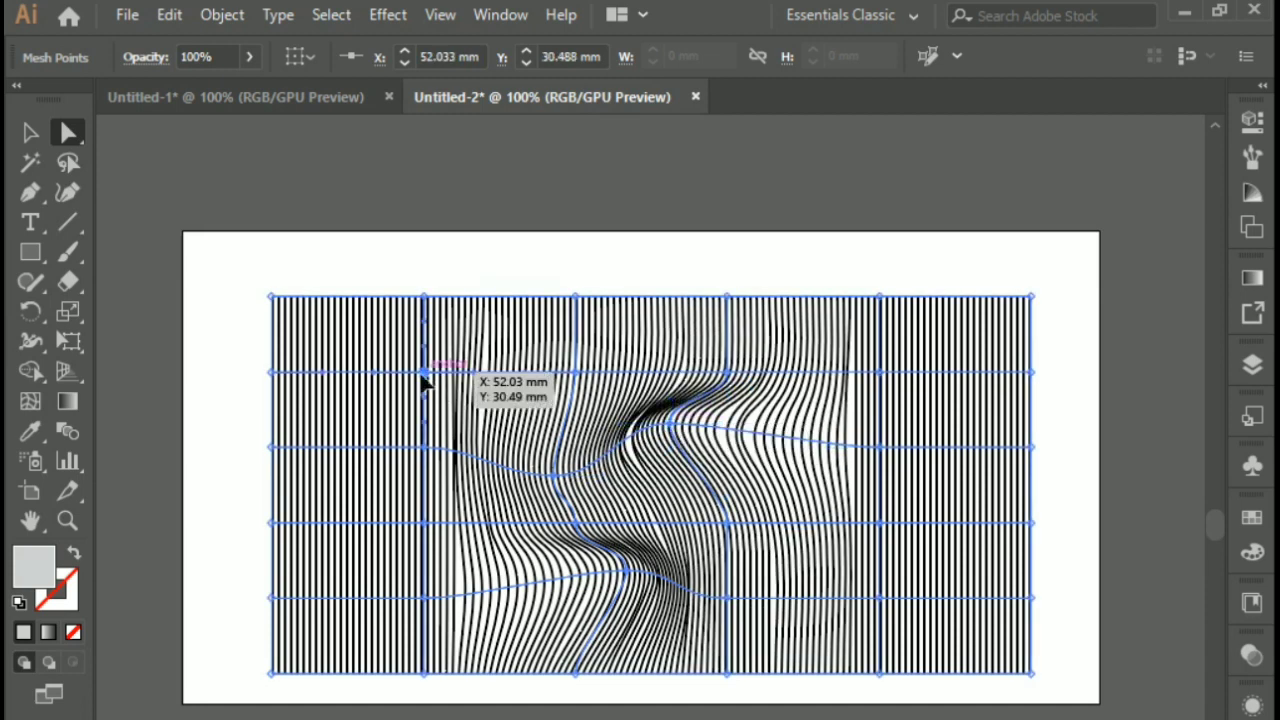
{"action": "left_click_drag", "start_coordinate": [425, 383], "coordinate": [466, 388]}
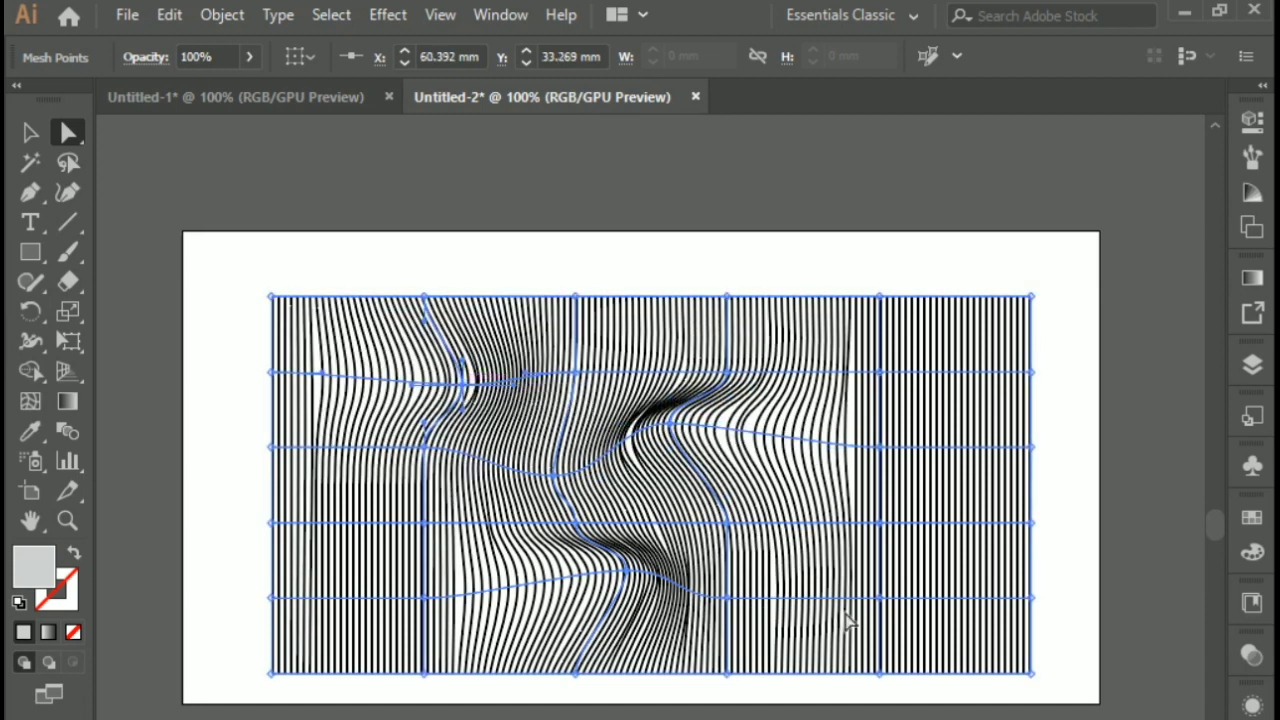
{"action": "left_click_drag", "start_coordinate": [880, 599], "coordinate": [860, 567]}
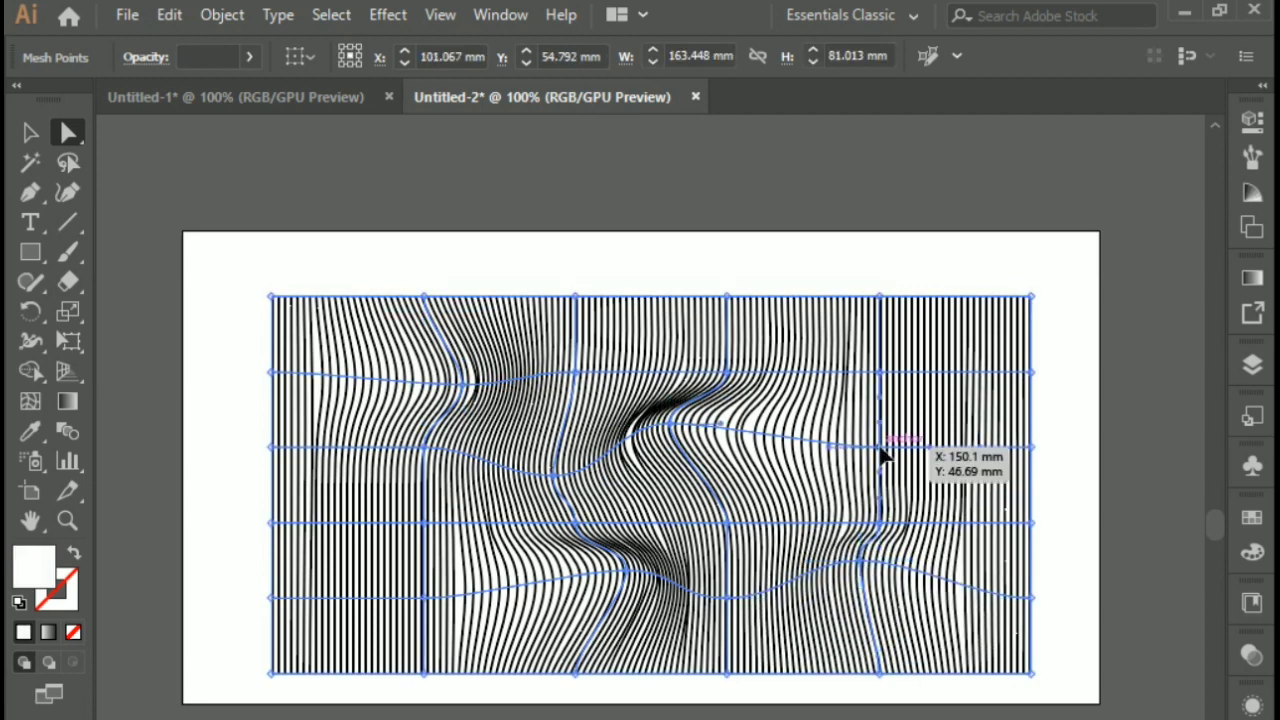
{"action": "left_click_drag", "start_coordinate": [882, 451], "coordinate": [846, 469]}
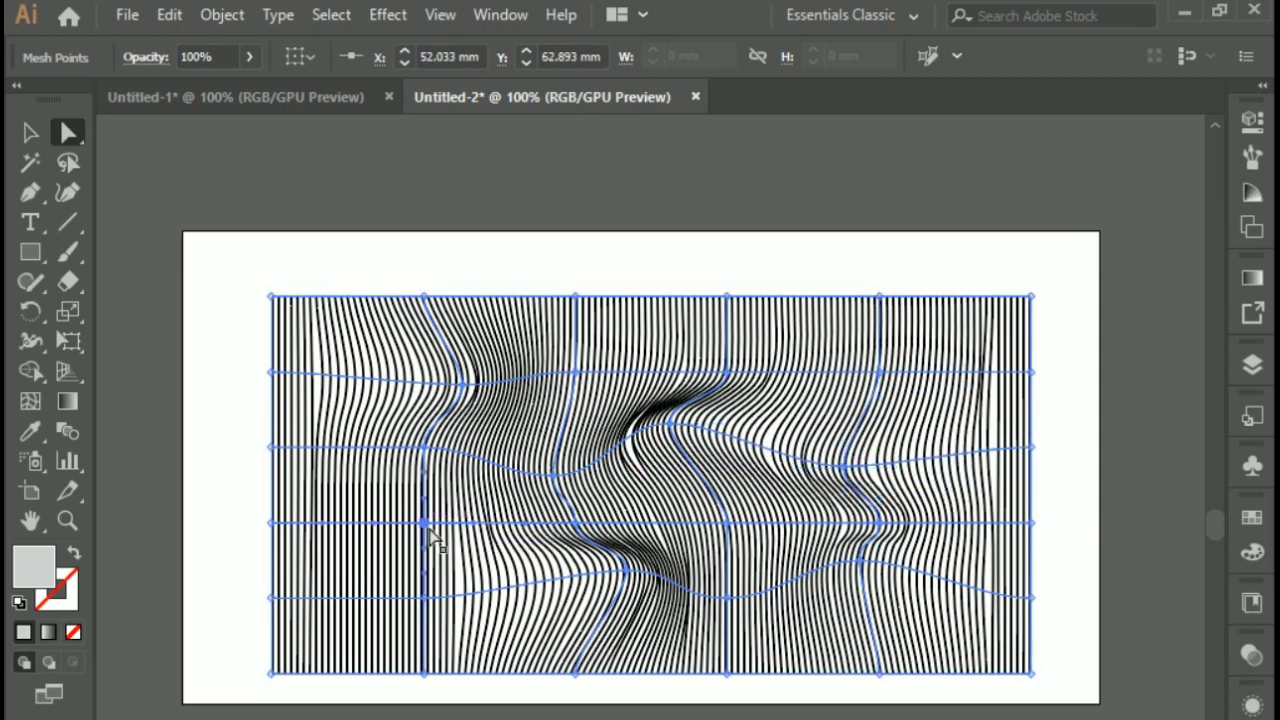
{"action": "mouse_move", "coordinate": [425, 522]}
{"action": "left_mouse_down"}
{"action": "mouse_move", "coordinate": [406, 487]}
{"action": "mouse_move", "coordinate": [366, 500]}
{"action": "left_mouse_up"}
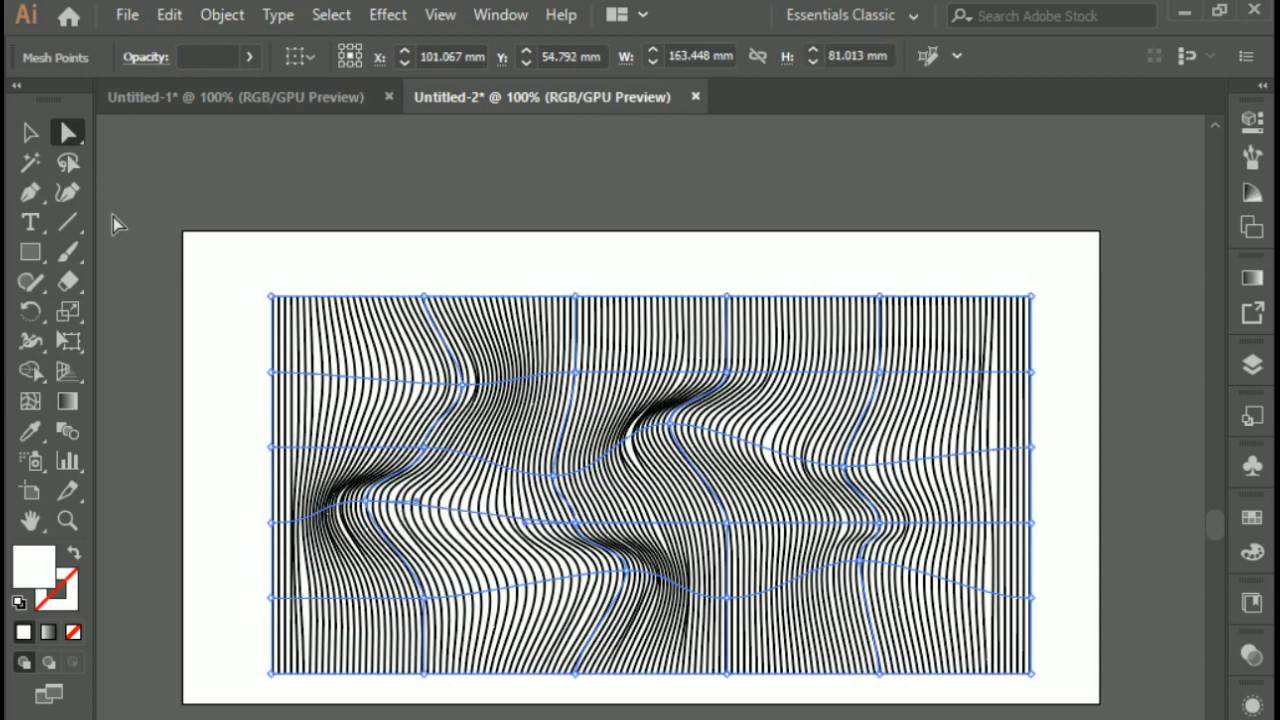
- Marquee-select the whole warped line artwork with the Selection tool
{"action": "key", "text": "v"}
{"action": "left_click", "coordinate": [222, 15]}
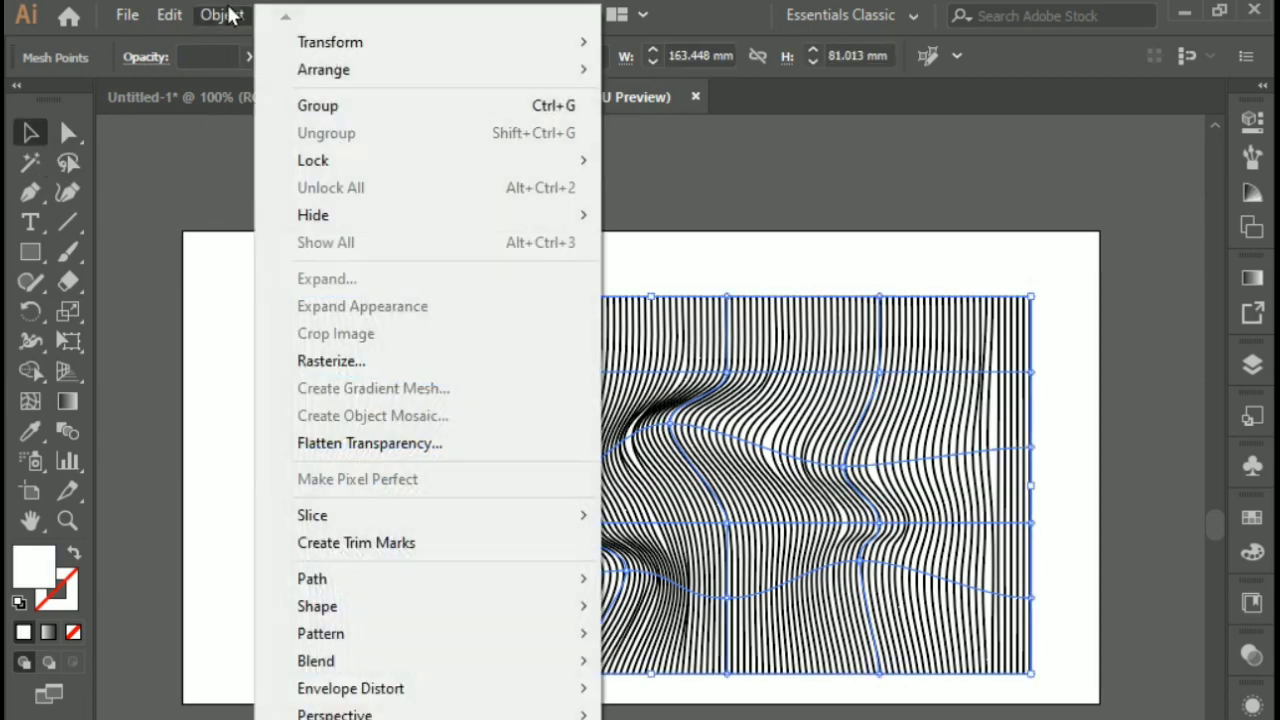
{"action": "left_click", "coordinate": [720, 280]}
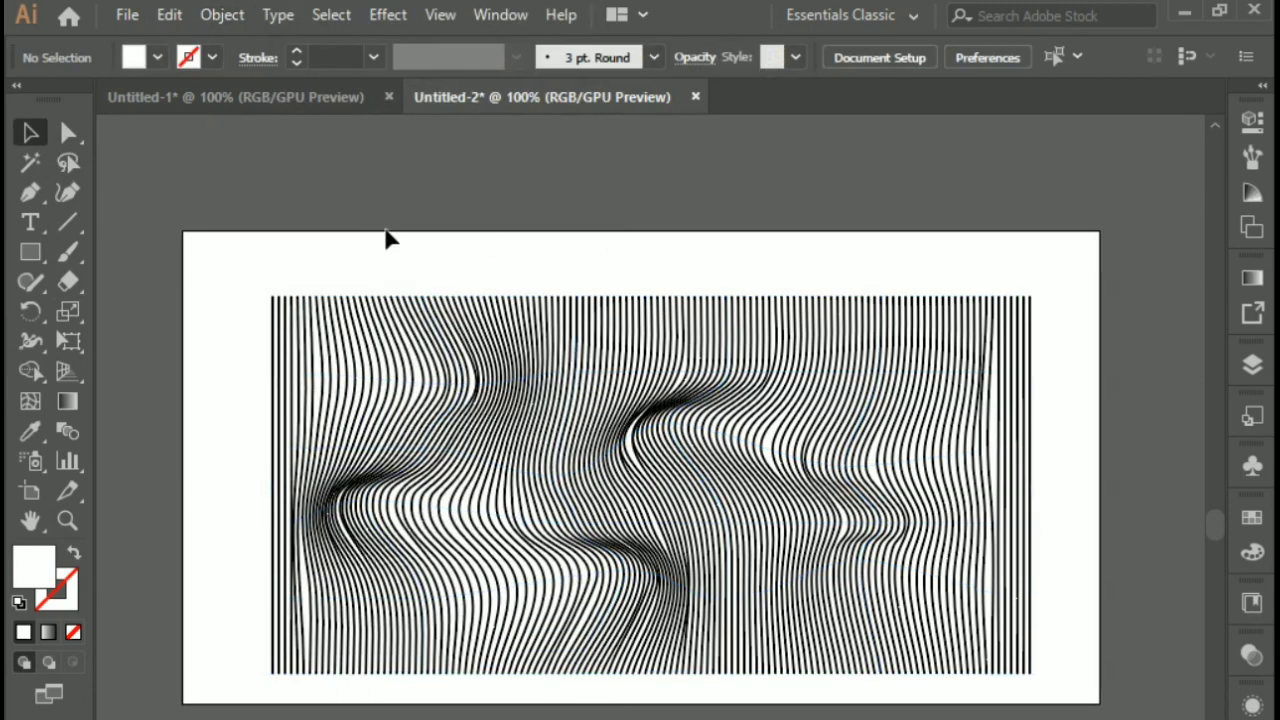
{"action": "left_click_drag", "start_coordinate": [1051, 689], "coordinate": [503, 333]}
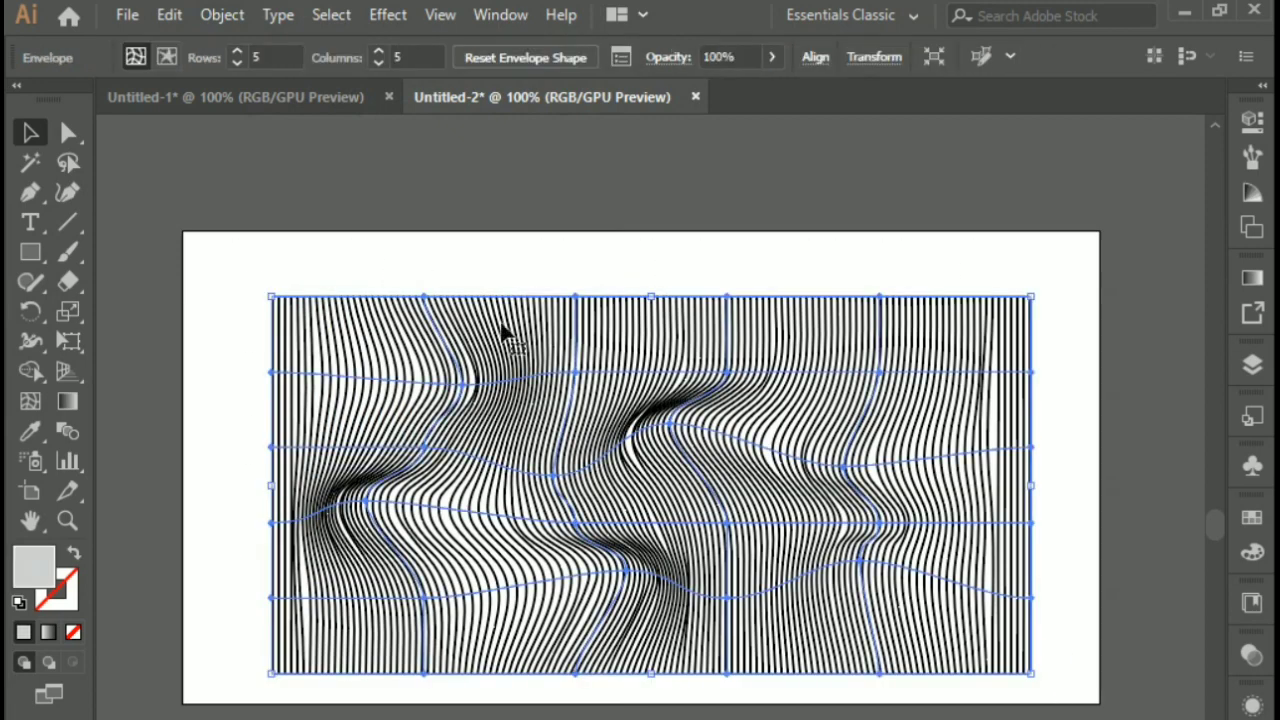
- Expand the envelope into plain paths with Object > Expand, then deselect
{"action": "left_click", "coordinate": [229, 18]}
{"action": "left_click", "coordinate": [332, 274]}
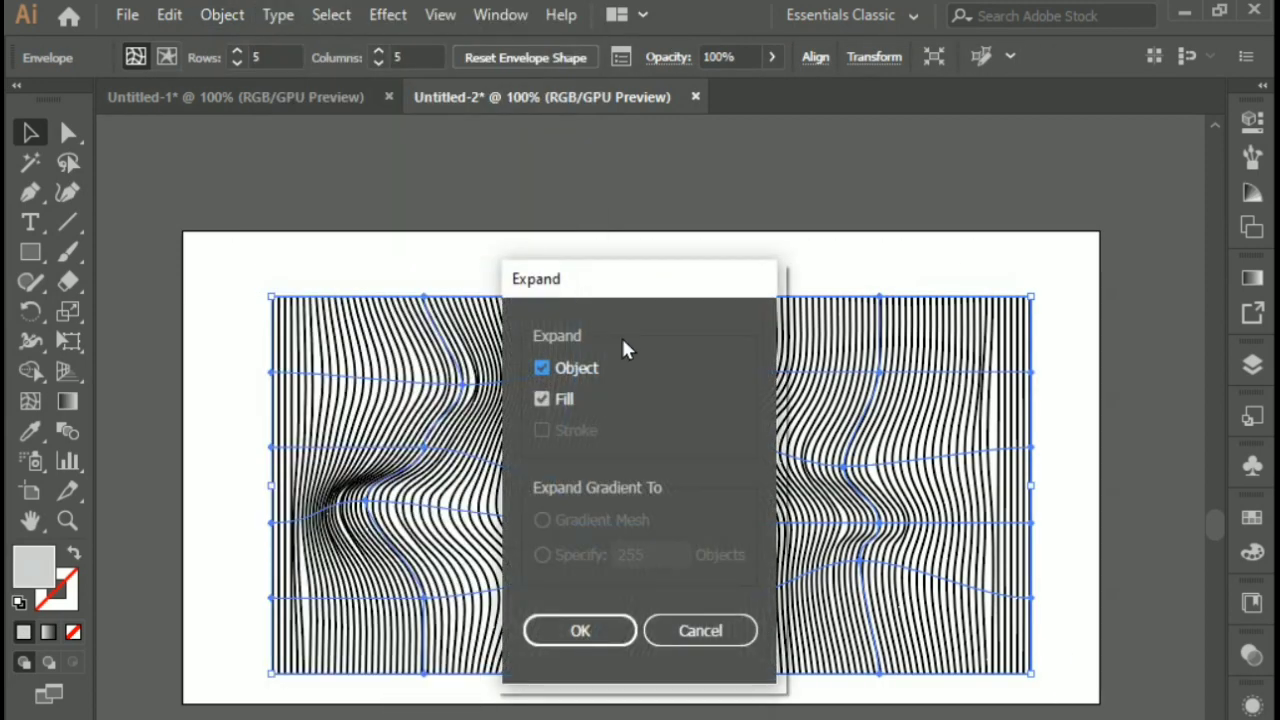
{"action": "left_click_drag", "start_coordinate": [655, 292], "coordinate": [614, 206]}
{"action": "left_click", "coordinate": [534, 557]}
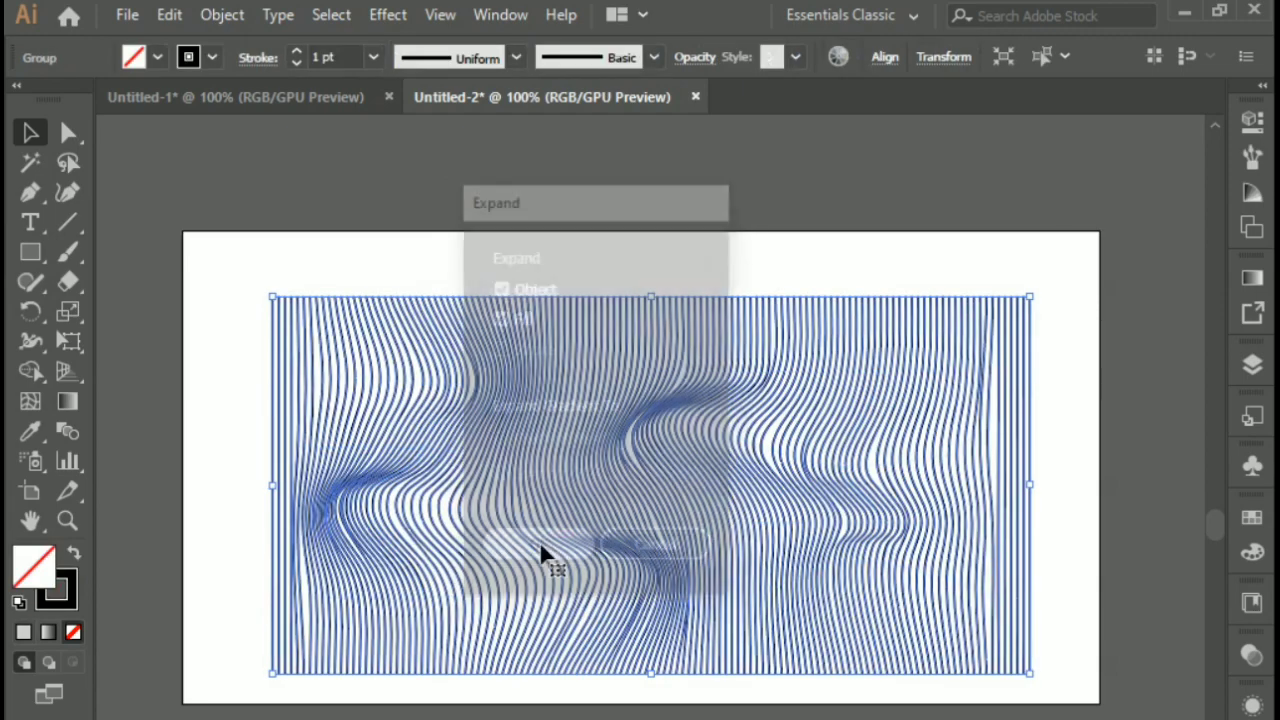
{"action": "left_click", "coordinate": [578, 232]}
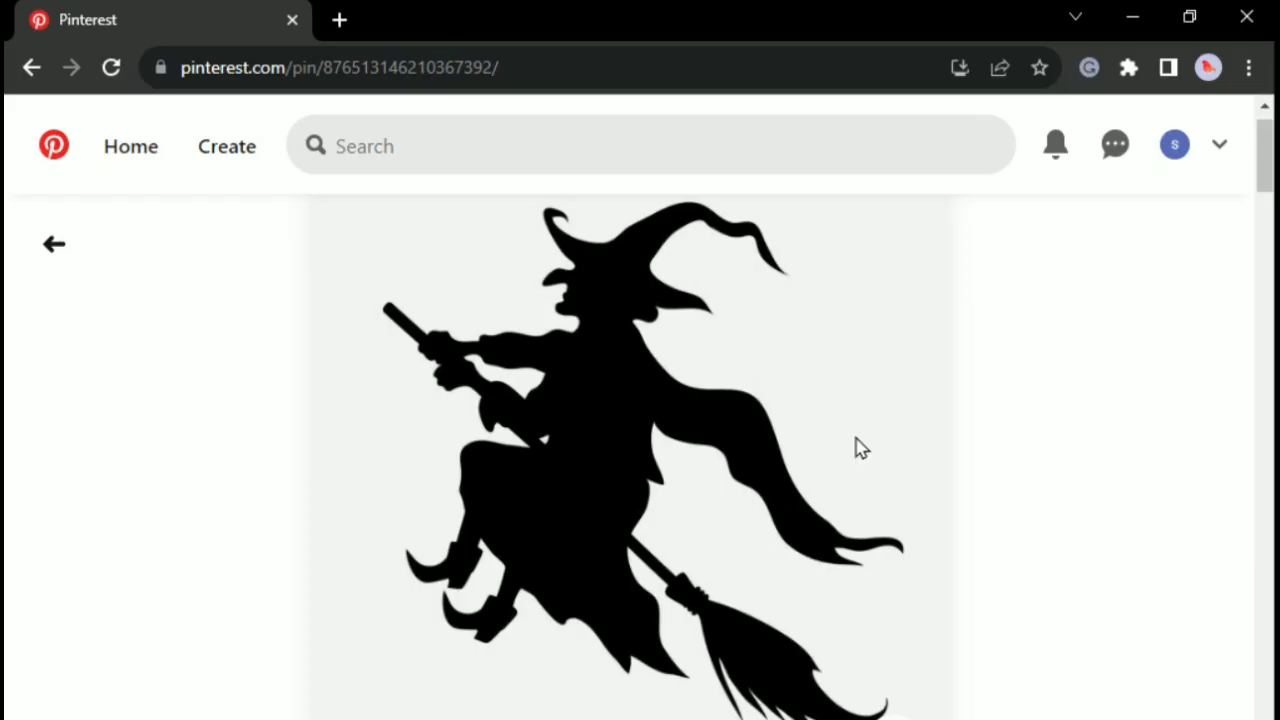
- Copy the witch silhouette image from the Pinterest pin using Copy image
{"action": "right_click", "coordinate": [662, 310]}
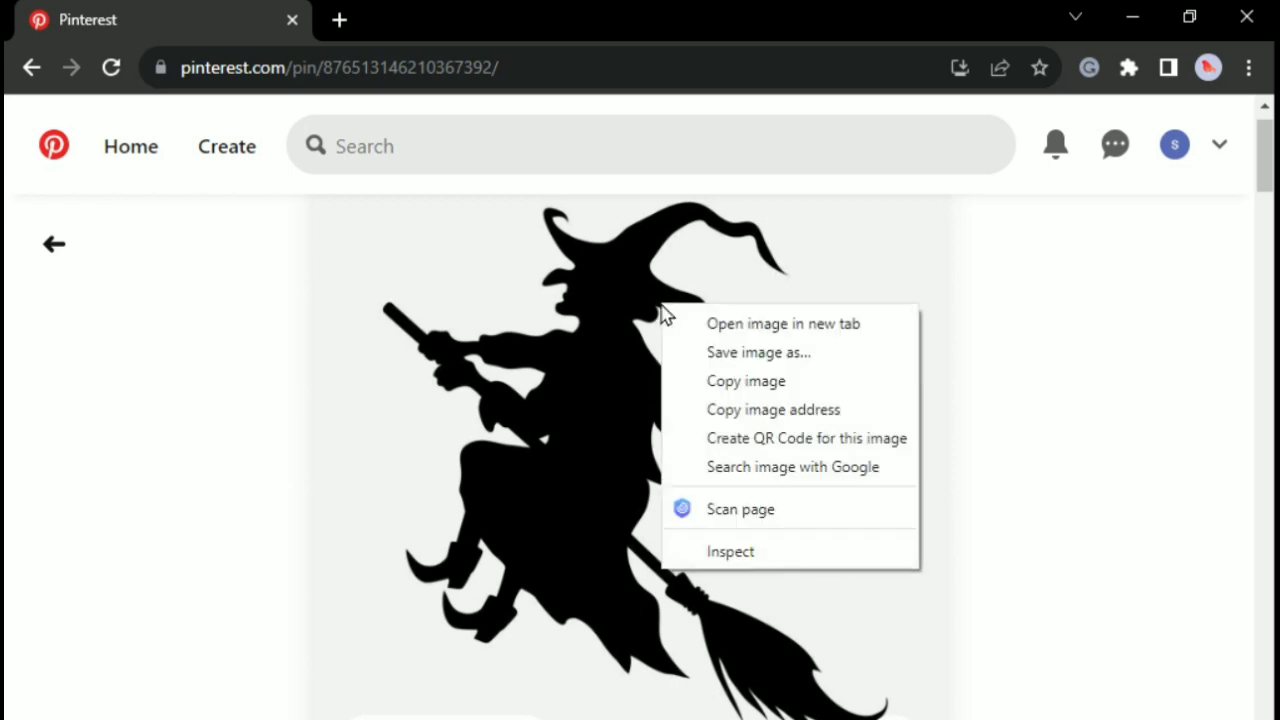
{"action": "left_click", "coordinate": [768, 378]}
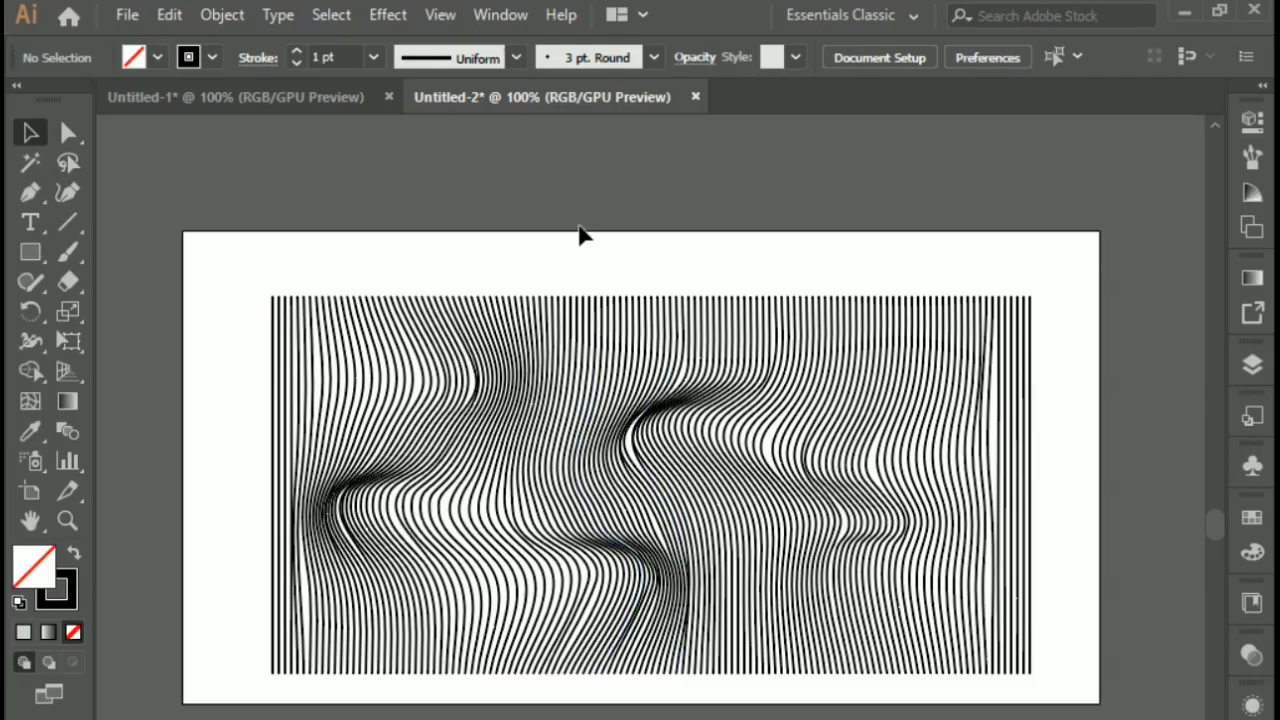
- Paste the witch image, scale it down over the wavy lines, then Image Trace and Expand it
{"action": "key", "text": "ctrl+v"}
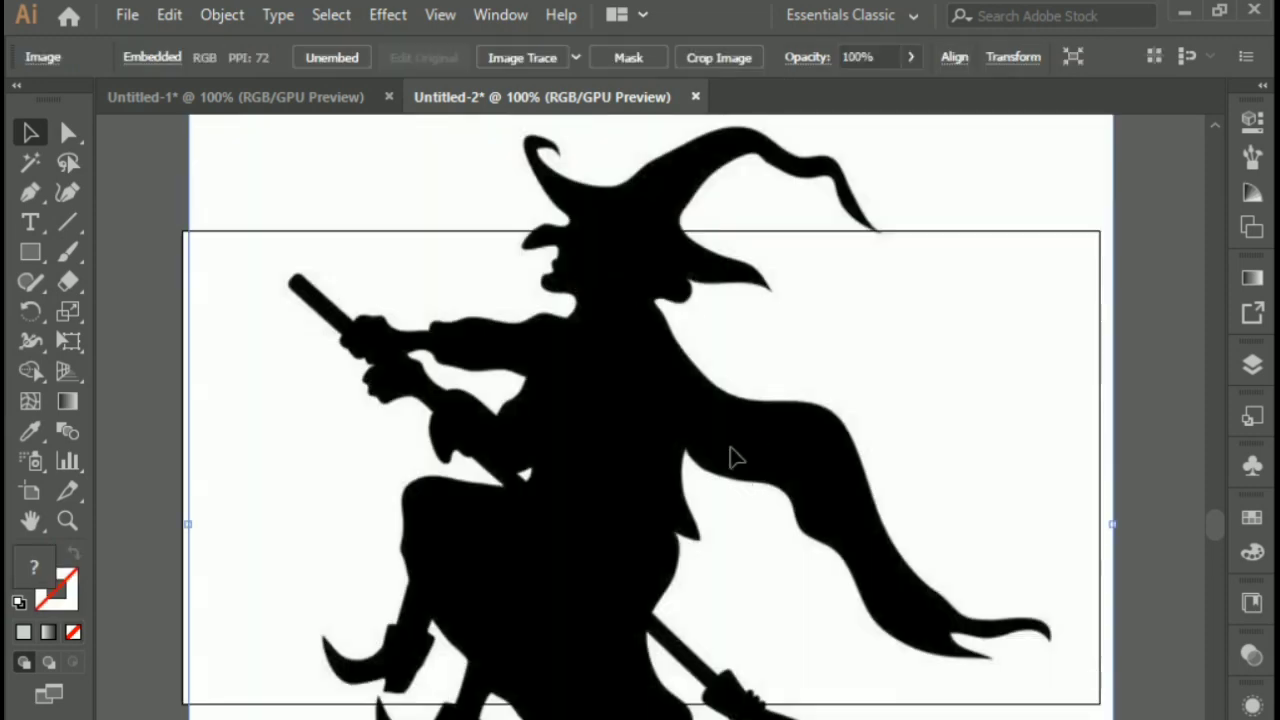
{"action": "left_click_drag", "start_coordinate": [730, 456], "coordinate": [669, 203]}
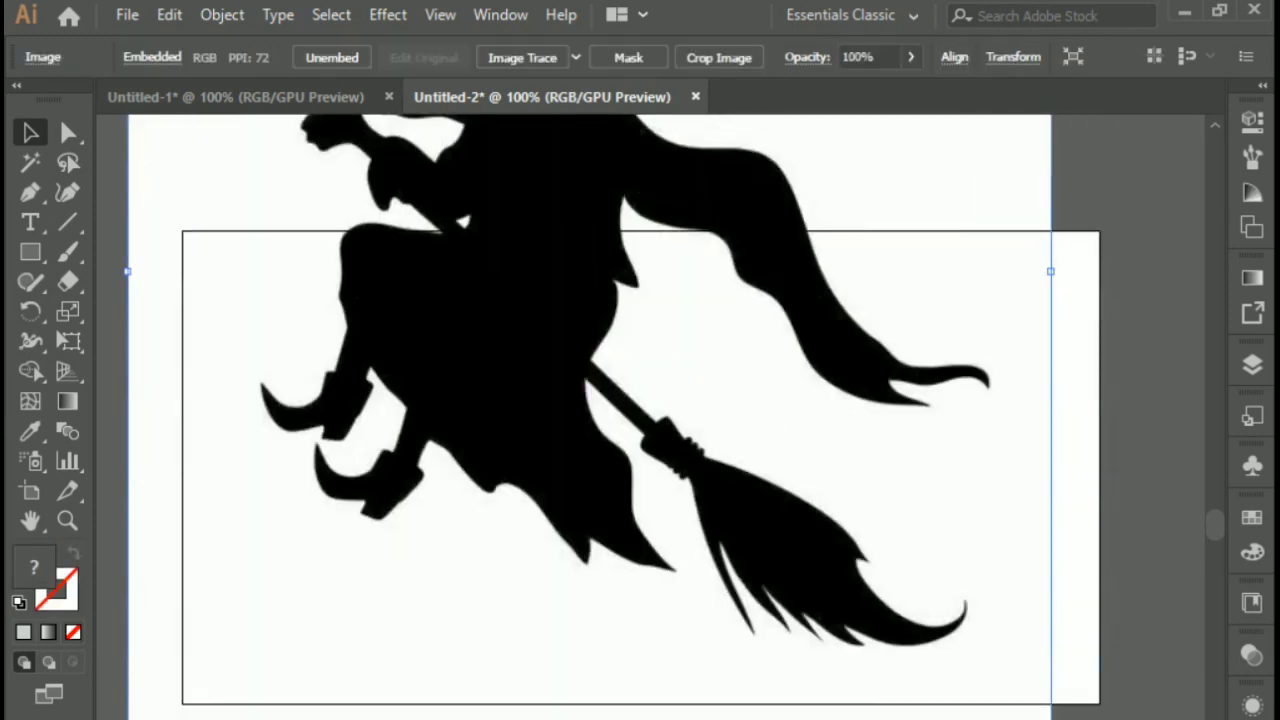
{"action": "left_click_drag", "start_coordinate": [1050, 716], "coordinate": [830, 515]}
{"action": "left_click_drag", "start_coordinate": [666, 251], "coordinate": [672, 392]}
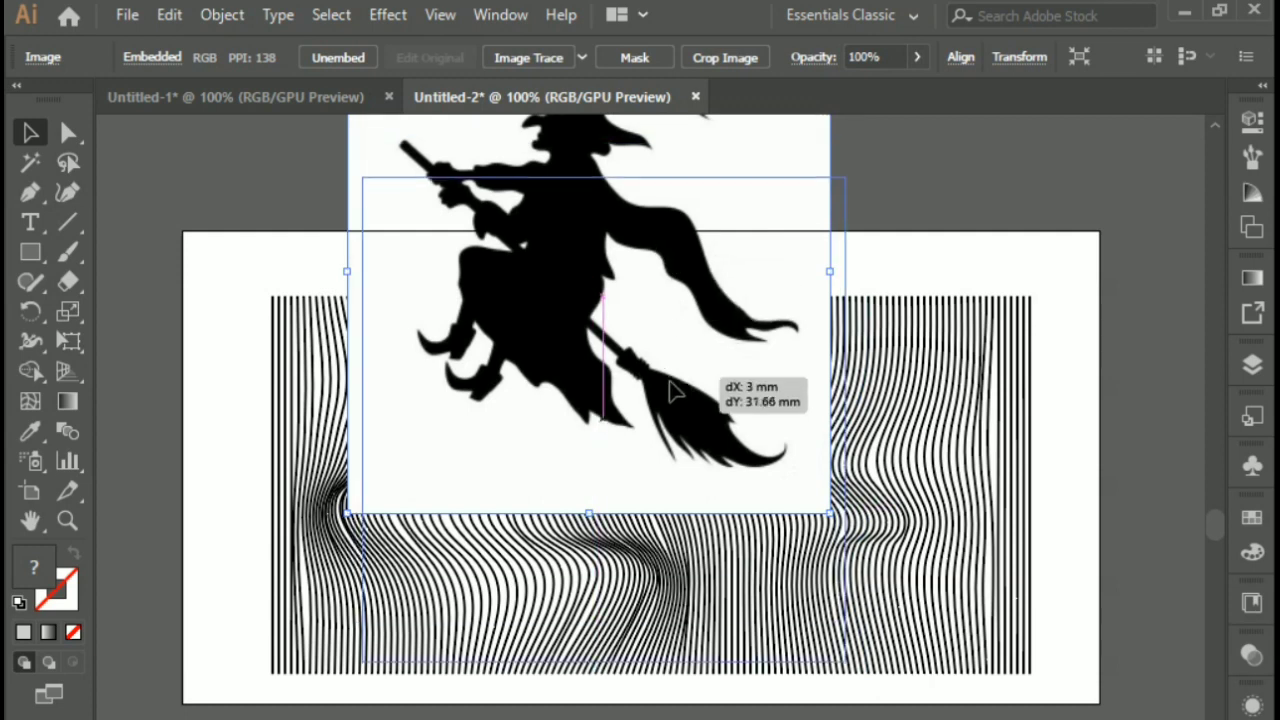
{"action": "left_click", "coordinate": [544, 60]}
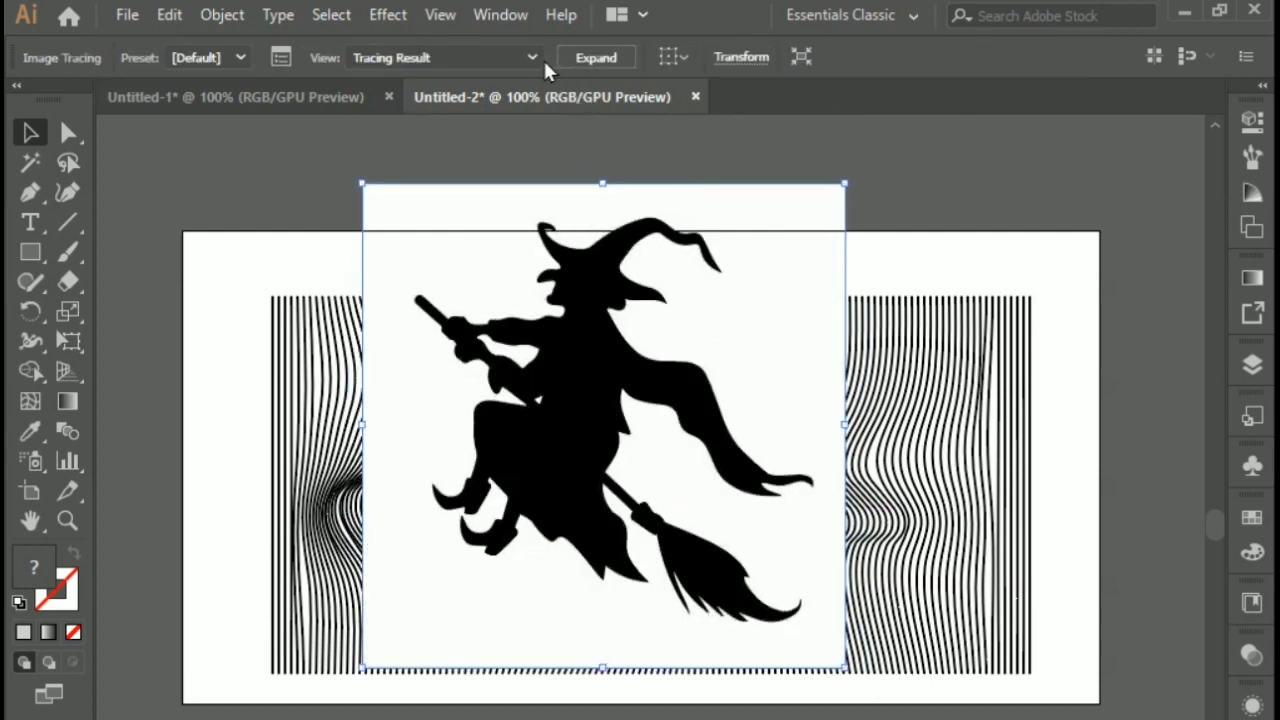
{"action": "left_click", "coordinate": [596, 59]}
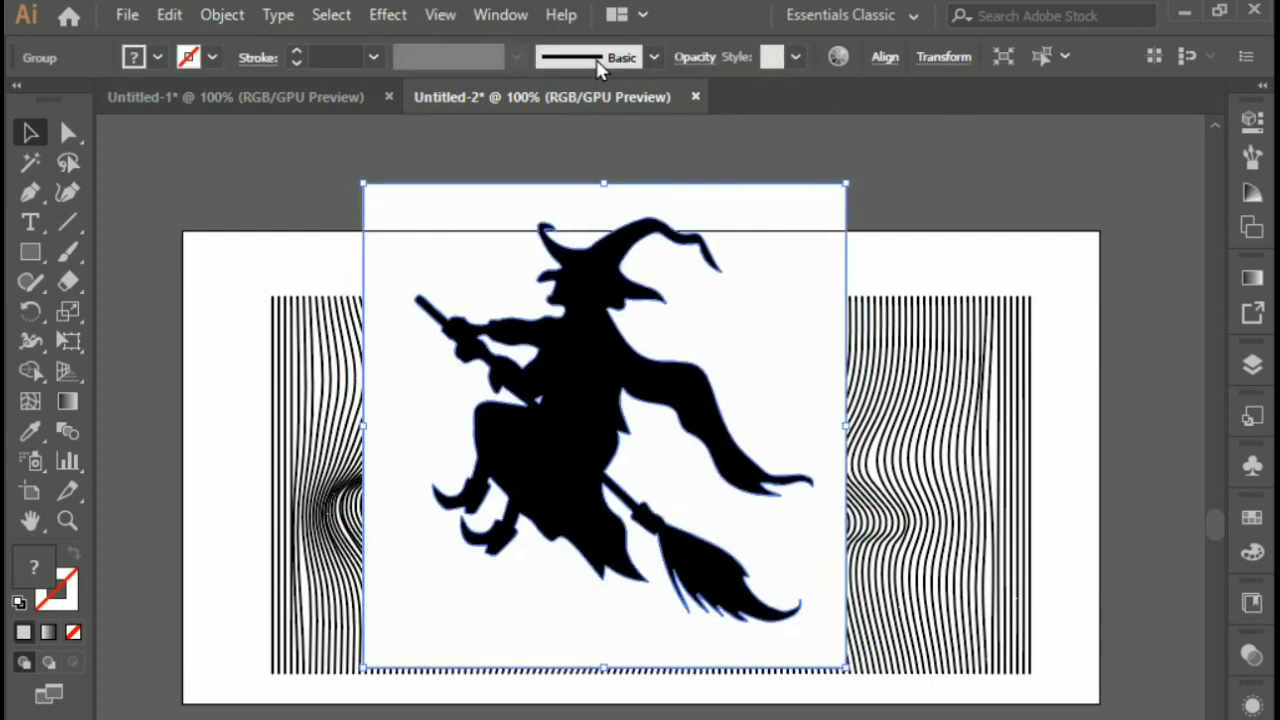
- Ungroup the traced witch and delete its white background shape
{"action": "right_click", "coordinate": [551, 315]}
{"action": "left_click", "coordinate": [640, 522]}
{"action": "left_click", "coordinate": [933, 190]}
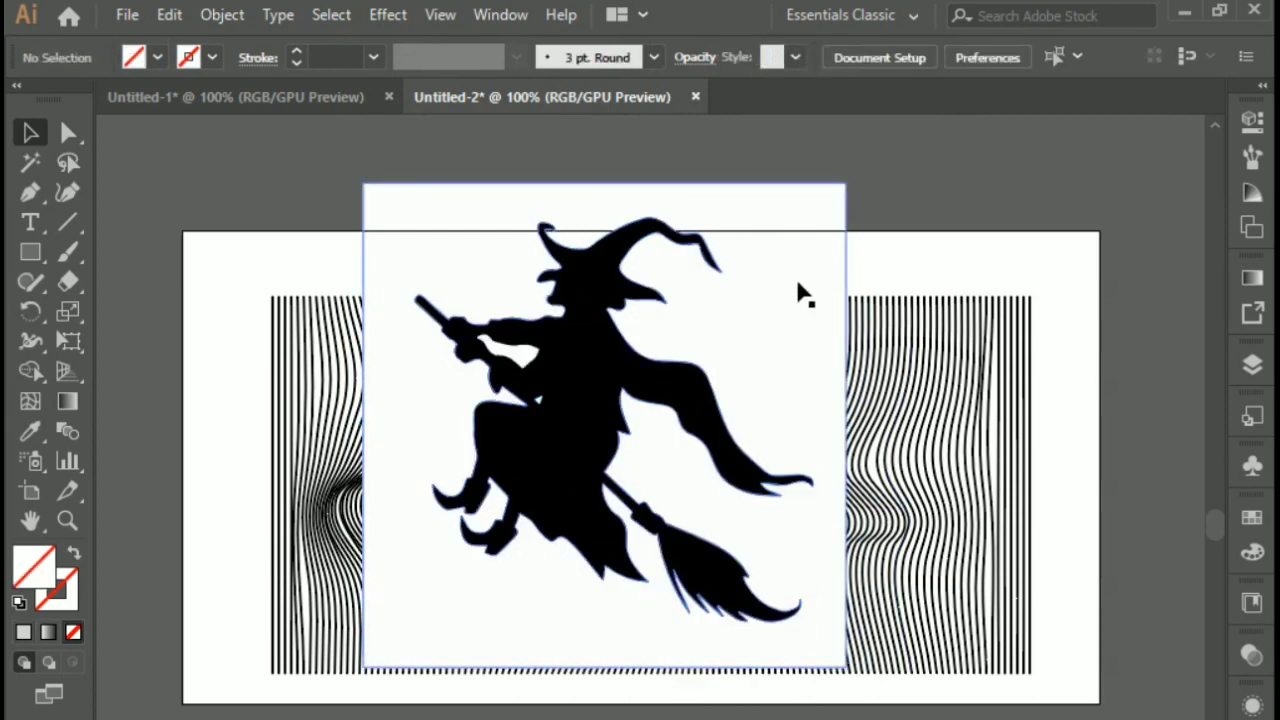
{"action": "left_click", "coordinate": [798, 286]}
{"action": "key", "text": "Delete"}
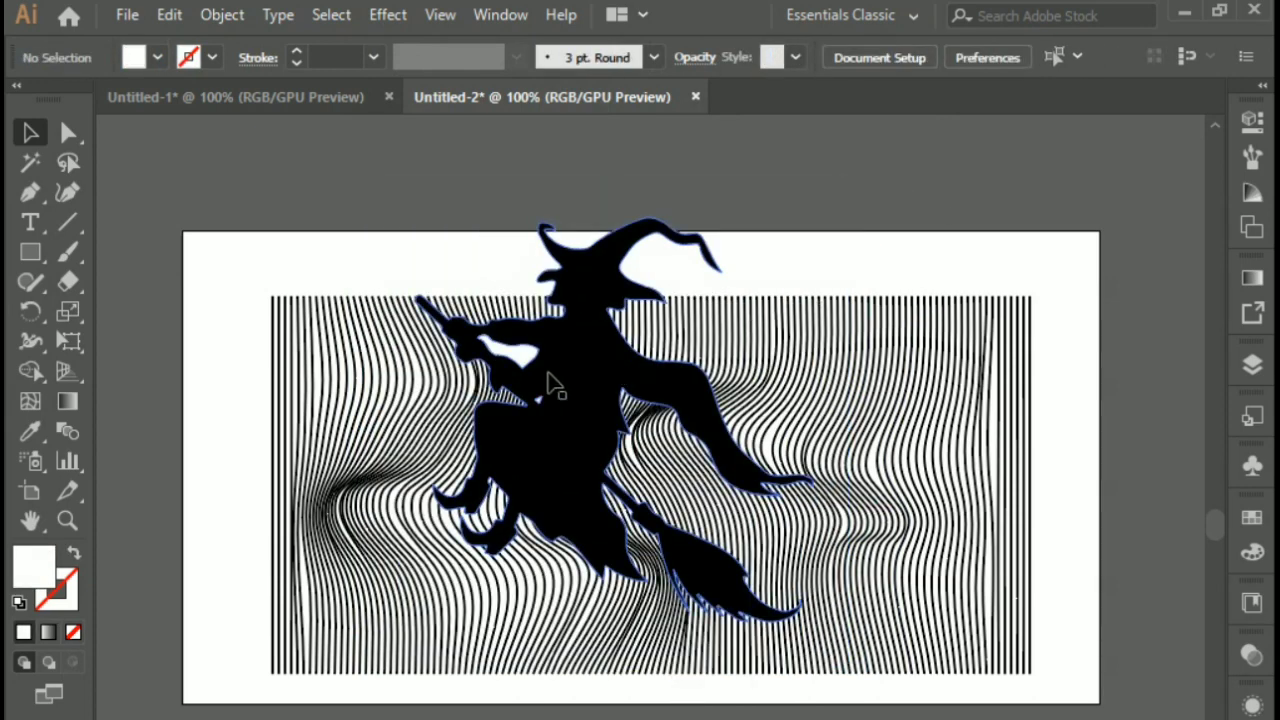
- Delete the small white shape near the hand, then select the black witch silhouette
{"action": "left_click", "coordinate": [512, 352]}
{"action": "key", "text": "Delete"}
{"action": "left_click", "coordinate": [540, 410]}
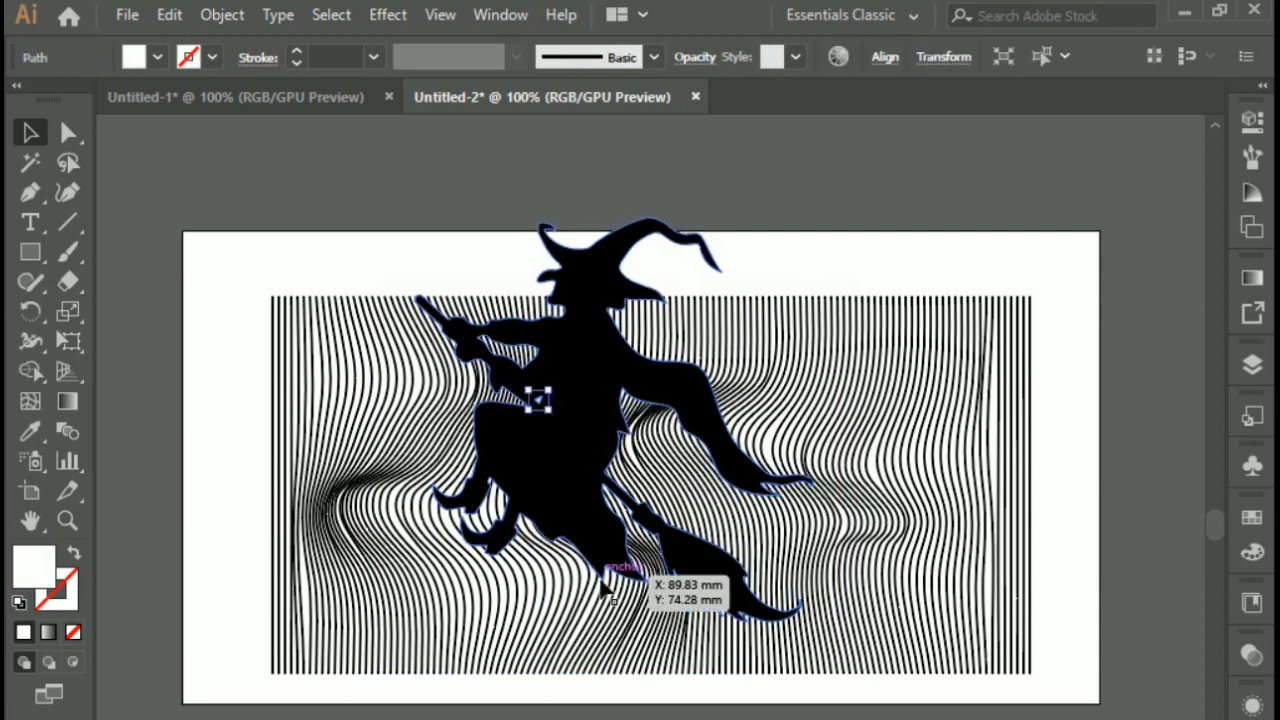
{"action": "key", "text": "ctrl+shift+a"}
{"action": "left_click", "coordinate": [592, 468]}
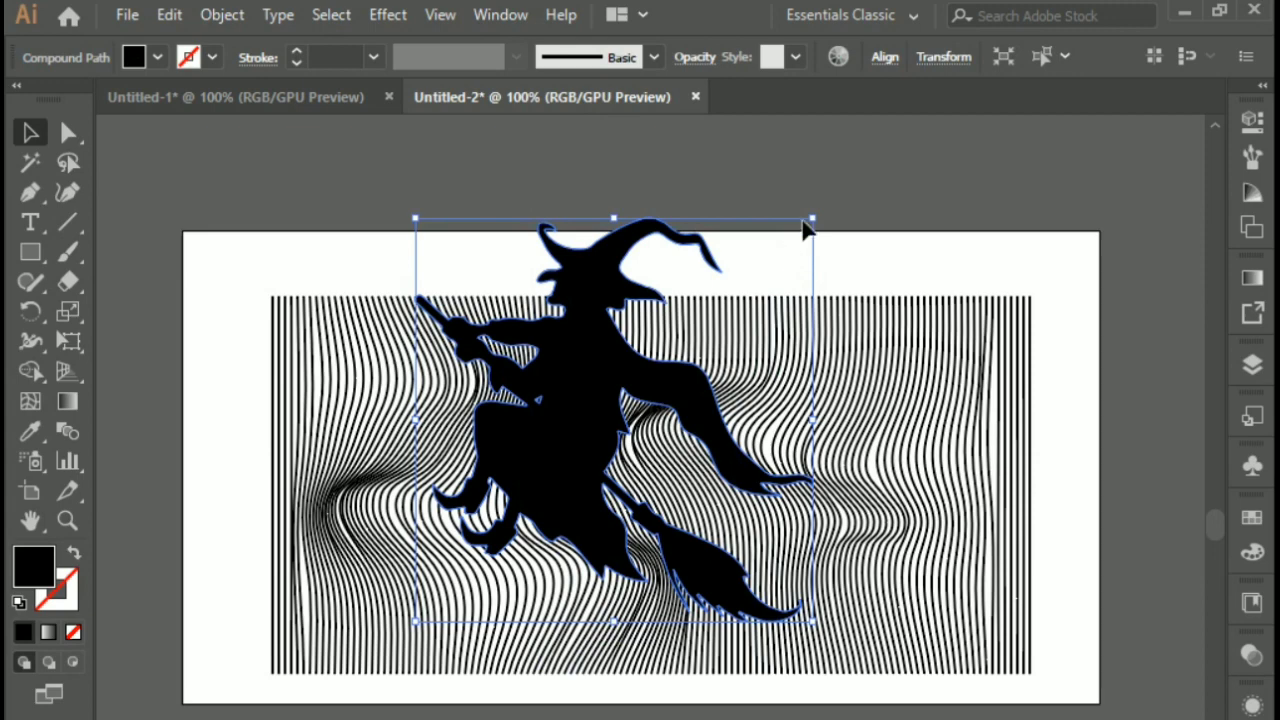
- Resize the witch to about 83 mm square and move her right of centre over the lines
{"action": "left_click_drag", "start_coordinate": [808, 228], "coordinate": [786, 235]}
{"action": "mouse_move", "coordinate": [597, 419]}
{"action": "left_mouse_down"}
{"action": "mouse_move", "coordinate": [630, 480]}
{"action": "mouse_move", "coordinate": [663, 483]}
{"action": "left_mouse_up"}
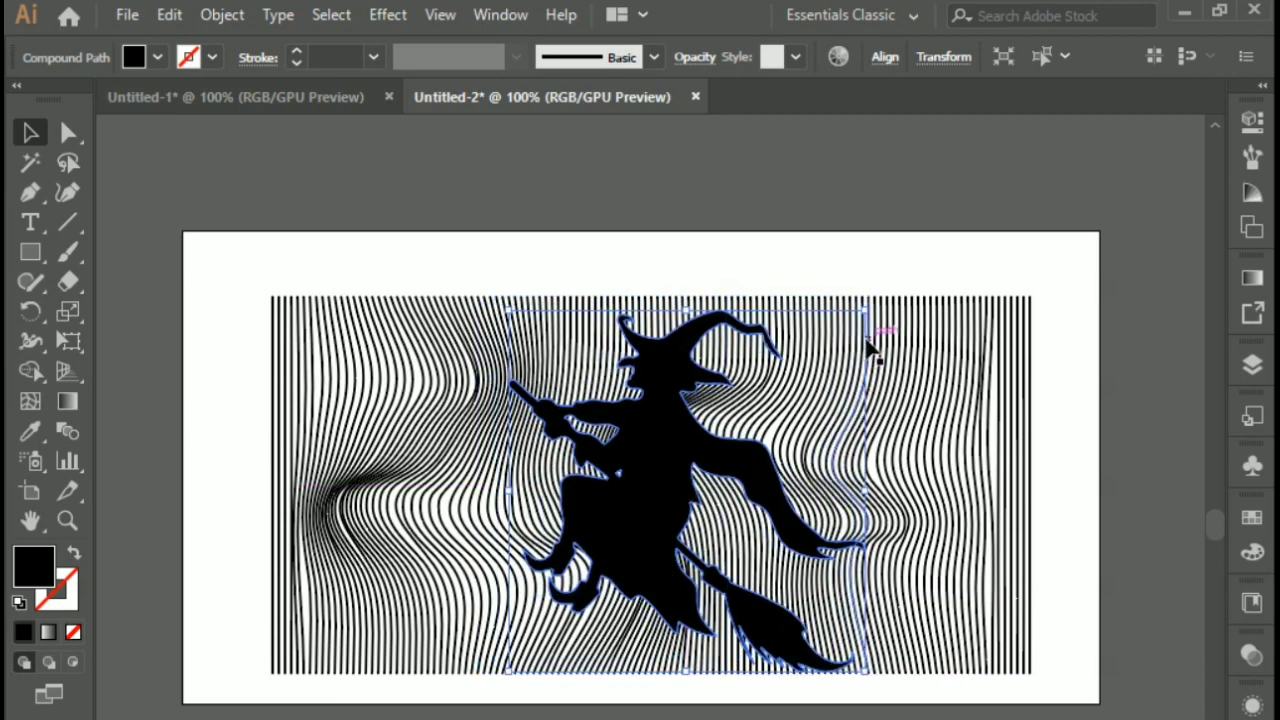
{"action": "mouse_move", "coordinate": [862, 315]}
{"action": "left_mouse_down"}
{"action": "mouse_move", "coordinate": [882, 295]}
{"action": "mouse_move", "coordinate": [872, 310]}
{"action": "left_mouse_up"}
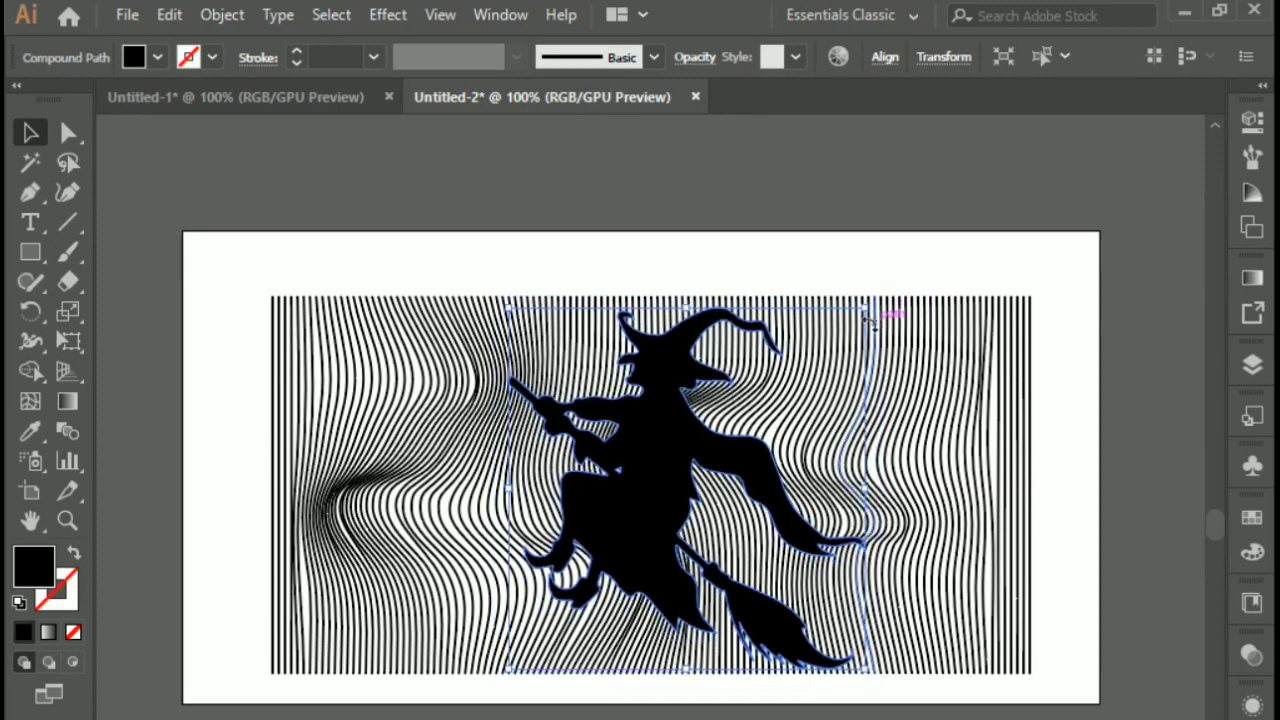
{"action": "left_click", "coordinate": [843, 256]}
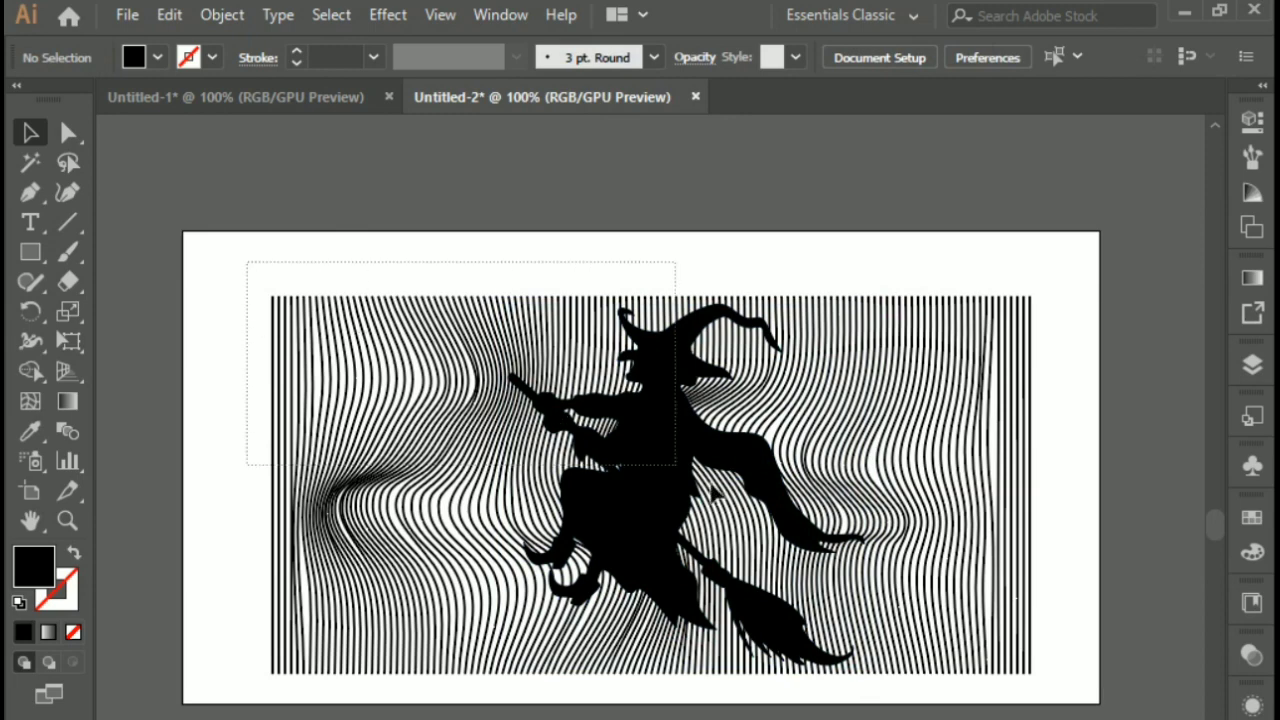
- Select all the lines and the witch, and zoom in to 150%
{"action": "left_click_drag", "start_coordinate": [278, 258], "coordinate": [1090, 710]}
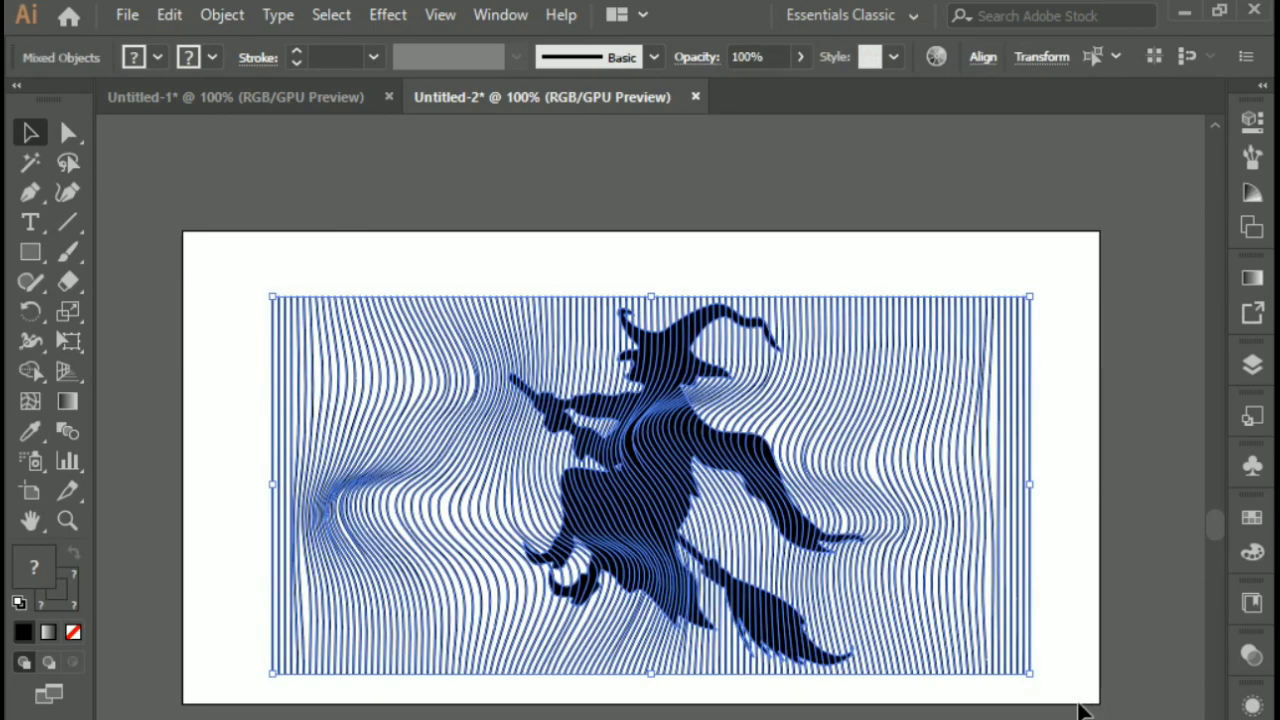
{"action": "key", "text": "ctrl+equal"}
{"action": "scroll", "coordinate": [857, 643], "scroll_direction": "down", "scroll_amount": 3}
{"action": "scroll", "coordinate": [812, 537], "scroll_direction": "up", "scroll_amount": 1}
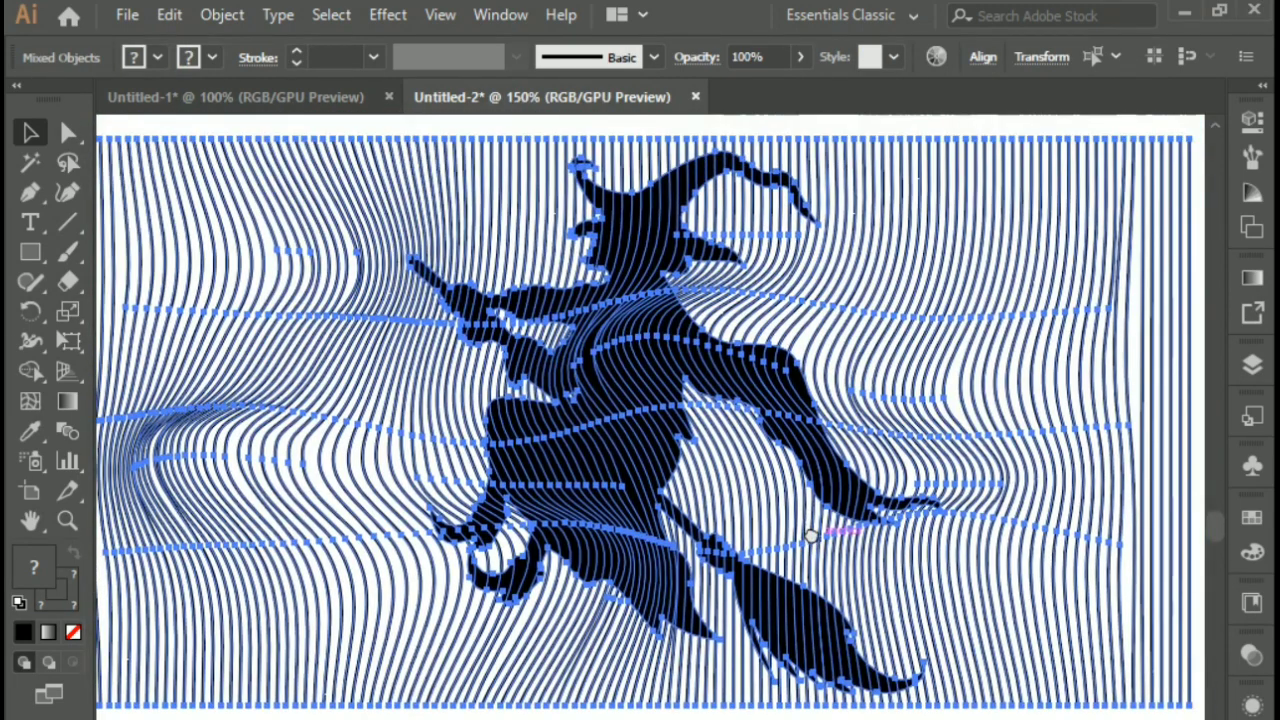
- With the Shape Builder, Alt-drag to erase the lines left of and below the witch
{"action": "left_click", "coordinate": [29, 374]}
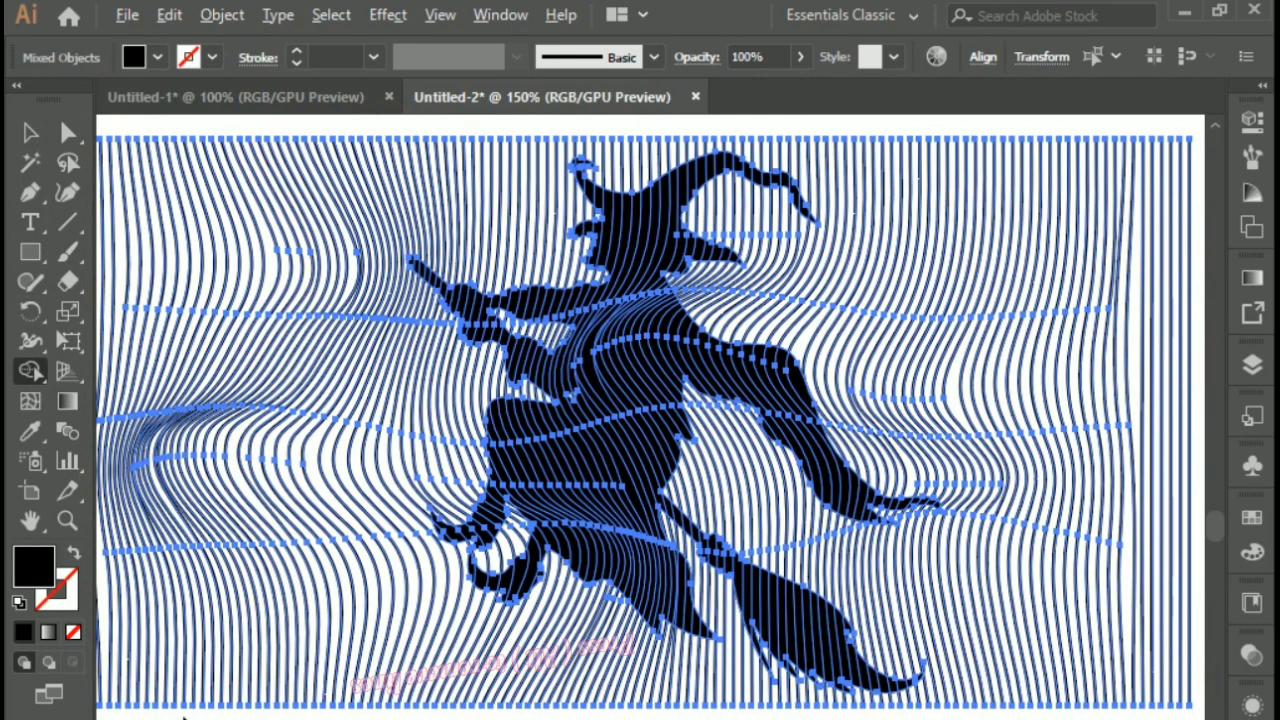
{"action": "left_click_drag", "start_coordinate": [183, 714], "coordinate": [396, 388]}
{"action": "scroll", "coordinate": [277, 460], "scroll_direction": "left", "scroll_amount": 5}
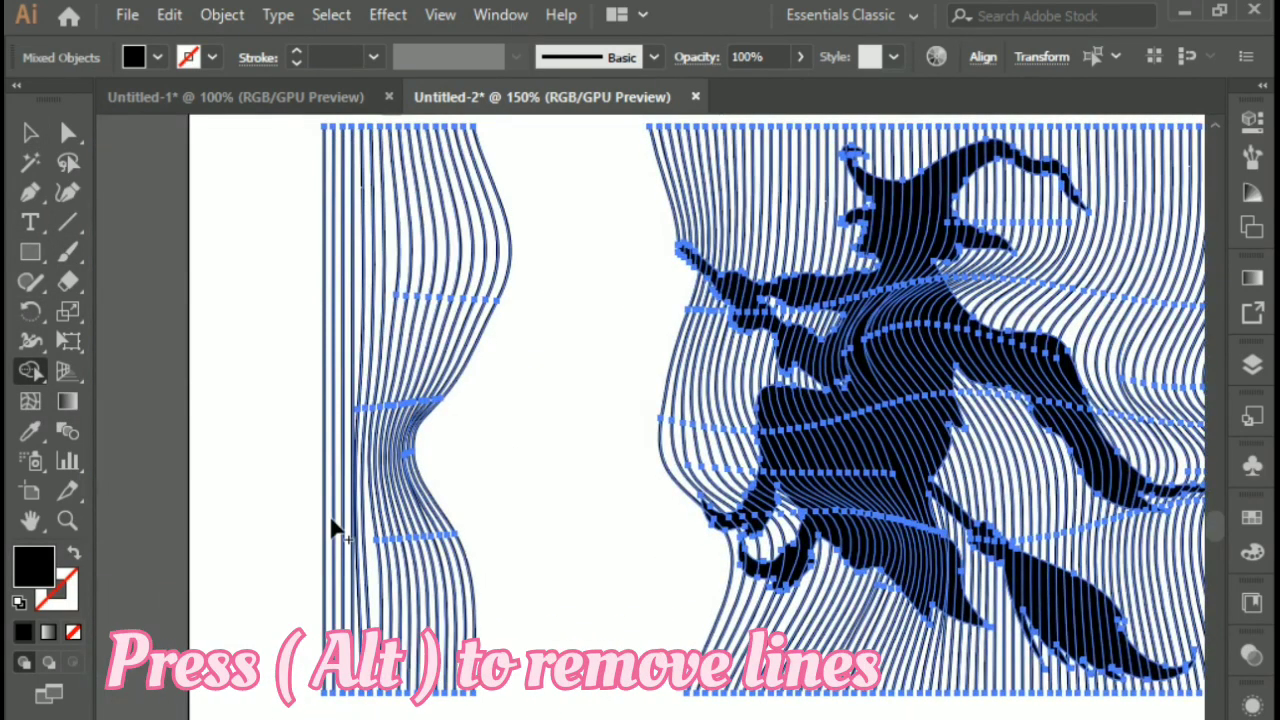
{"action": "left_click_drag", "start_coordinate": [462, 537], "coordinate": [486, 466]}
{"action": "scroll", "coordinate": [908, 430], "scroll_direction": "right", "scroll_amount": 5}
{"action": "scroll", "coordinate": [700, 450], "scroll_direction": "down", "scroll_amount": 2}
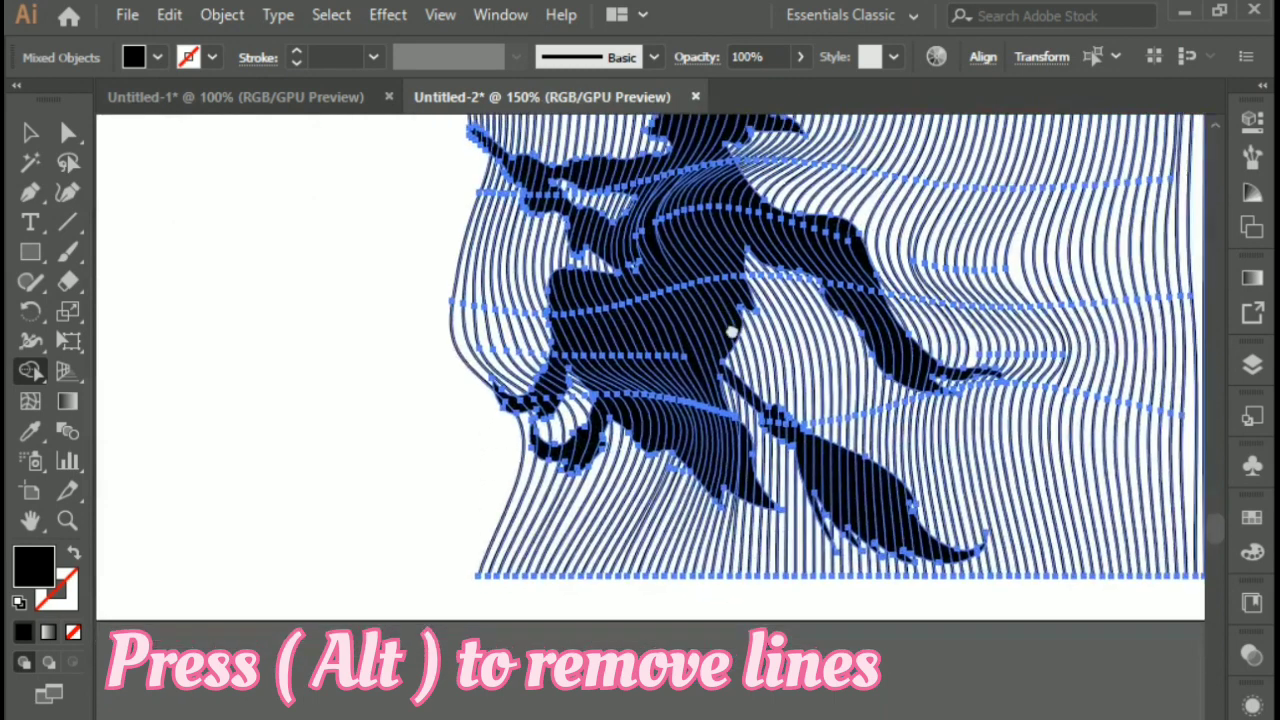
{"action": "left_click_drag", "start_coordinate": [325, 549], "coordinate": [618, 588]}
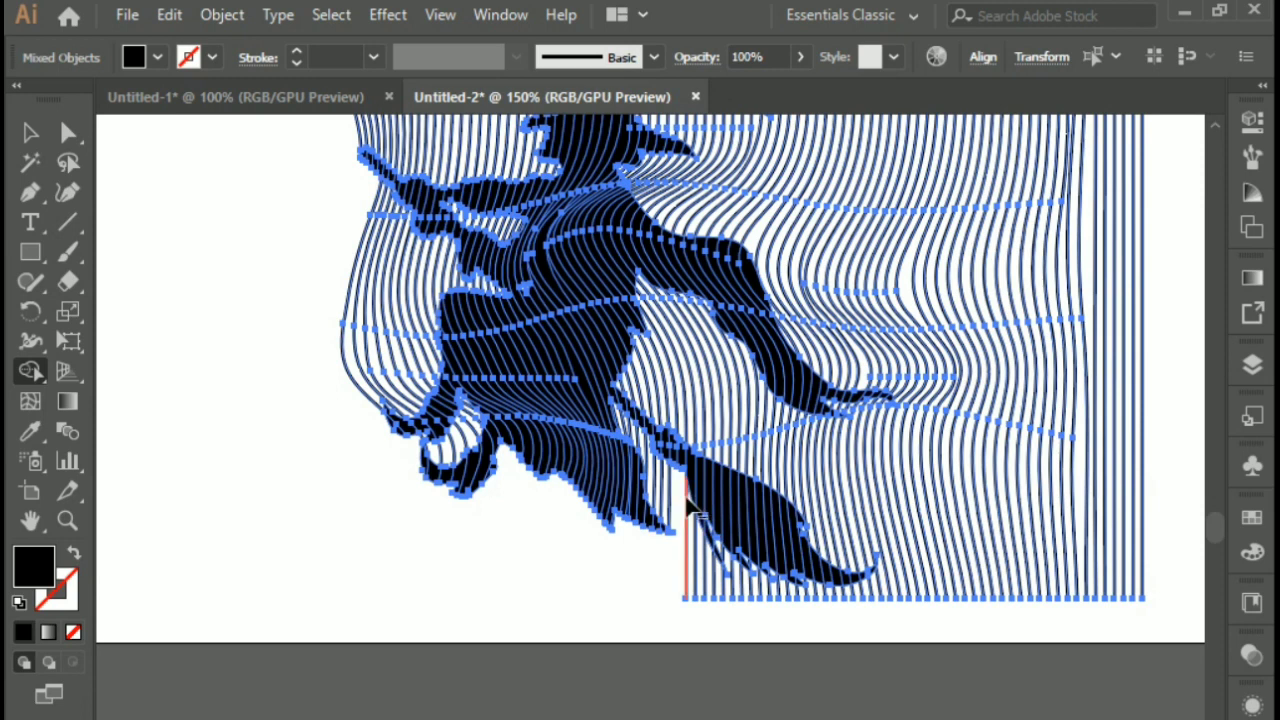
{"action": "left_click_drag", "start_coordinate": [676, 500], "coordinate": [674, 566]}
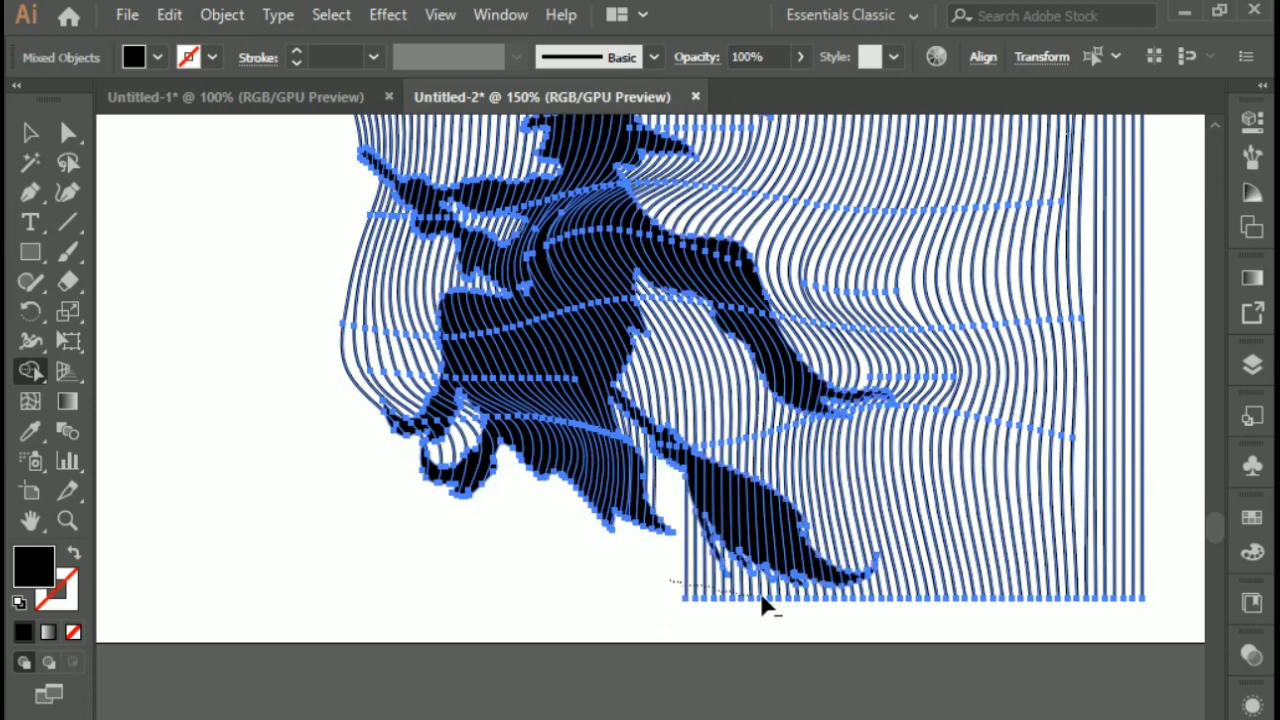
- Erase the wavy lines to the right of the witch with Shape Builder
{"action": "left_click_drag", "start_coordinate": [978, 568], "coordinate": [1133, 250]}
{"action": "left_click_drag", "start_coordinate": [880, 208], "coordinate": [870, 210]}
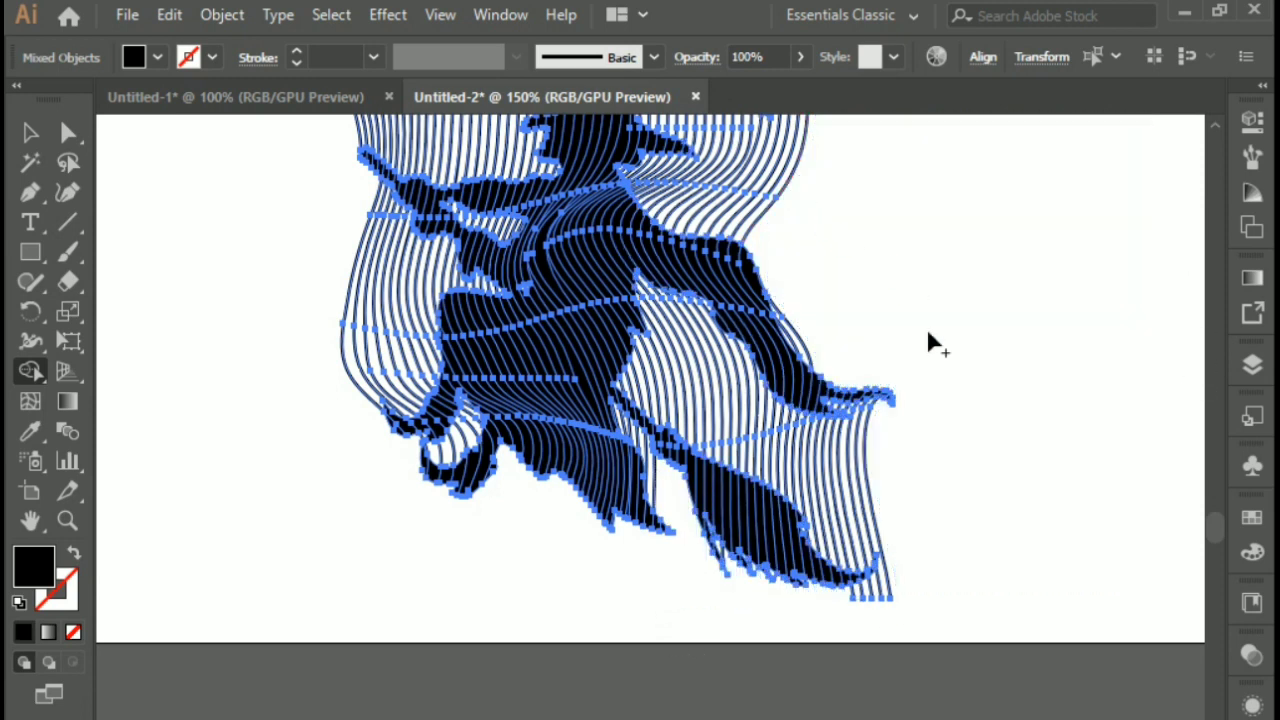
{"action": "mouse_move", "coordinate": [884, 497]}
{"action": "left_mouse_down"}
{"action": "mouse_move", "coordinate": [700, 400]}
{"action": "mouse_move", "coordinate": [618, 390]}
{"action": "left_mouse_up"}
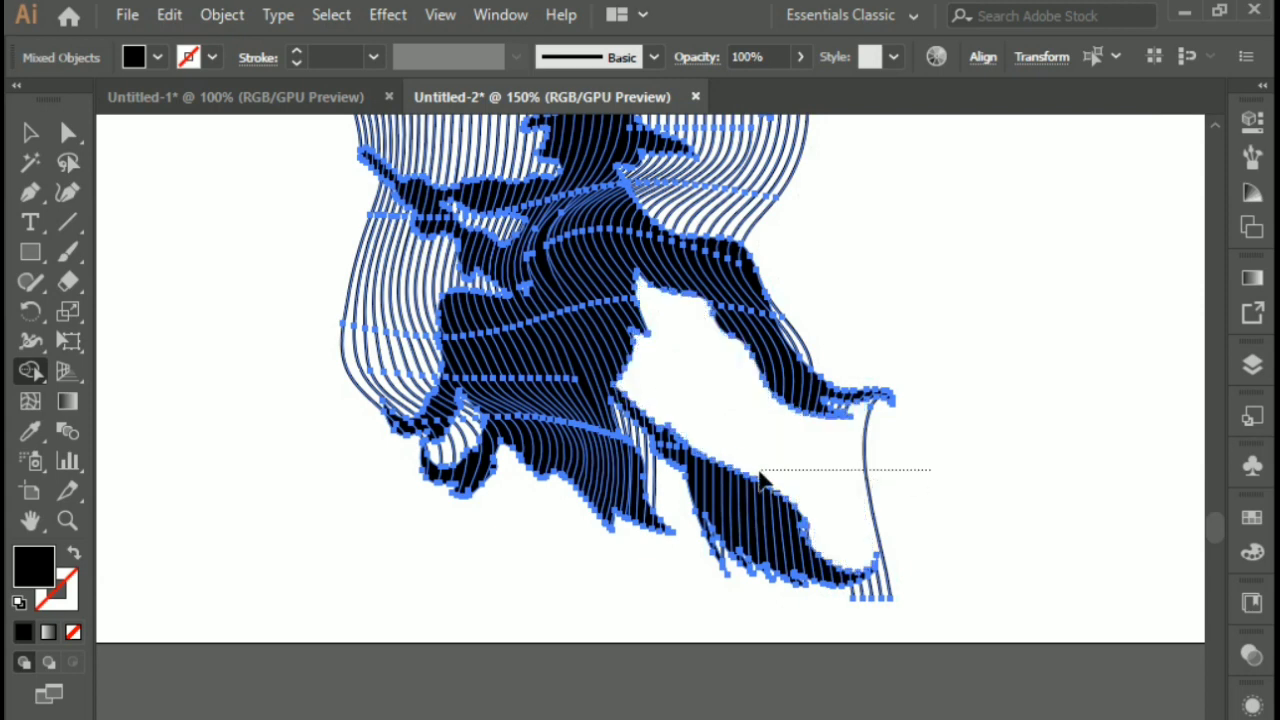
{"action": "left_click_drag", "start_coordinate": [762, 480], "coordinate": [756, 472]}
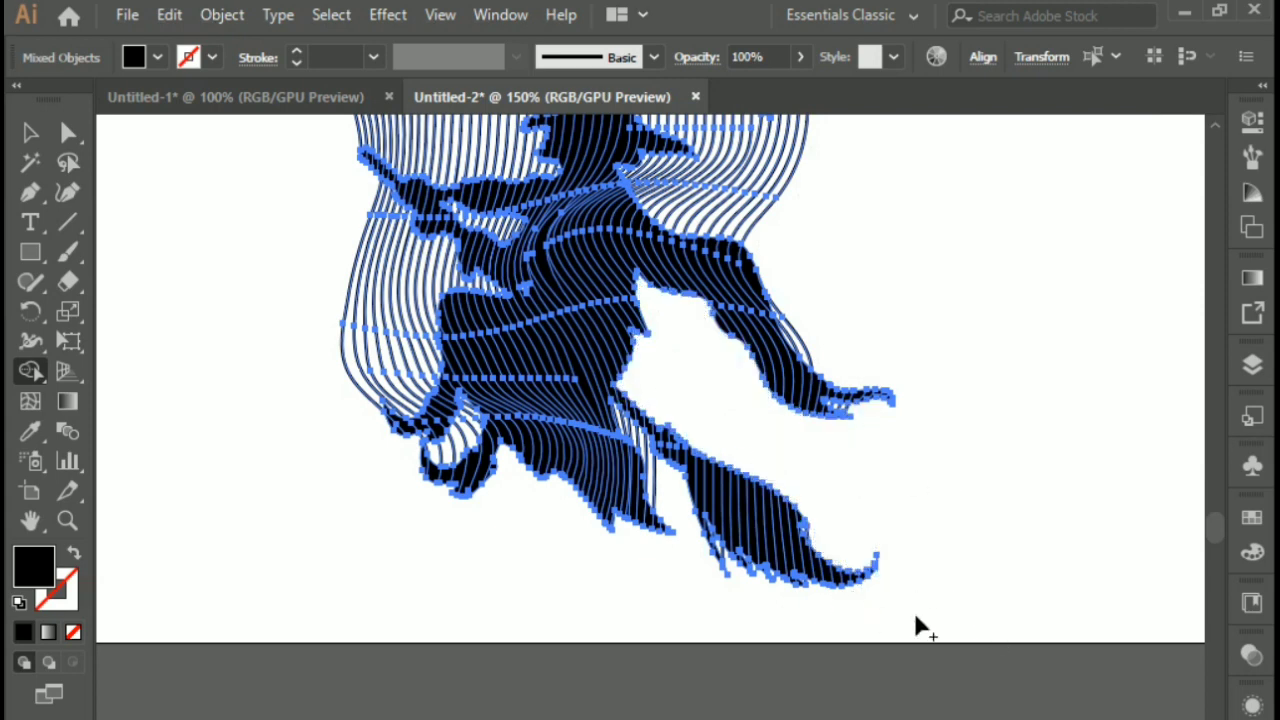
- Erase the stray line pieces right of, above, left of and inside the witch's hat
{"action": "scroll", "coordinate": [608, 257], "scroll_direction": "up", "scroll_amount": 1}
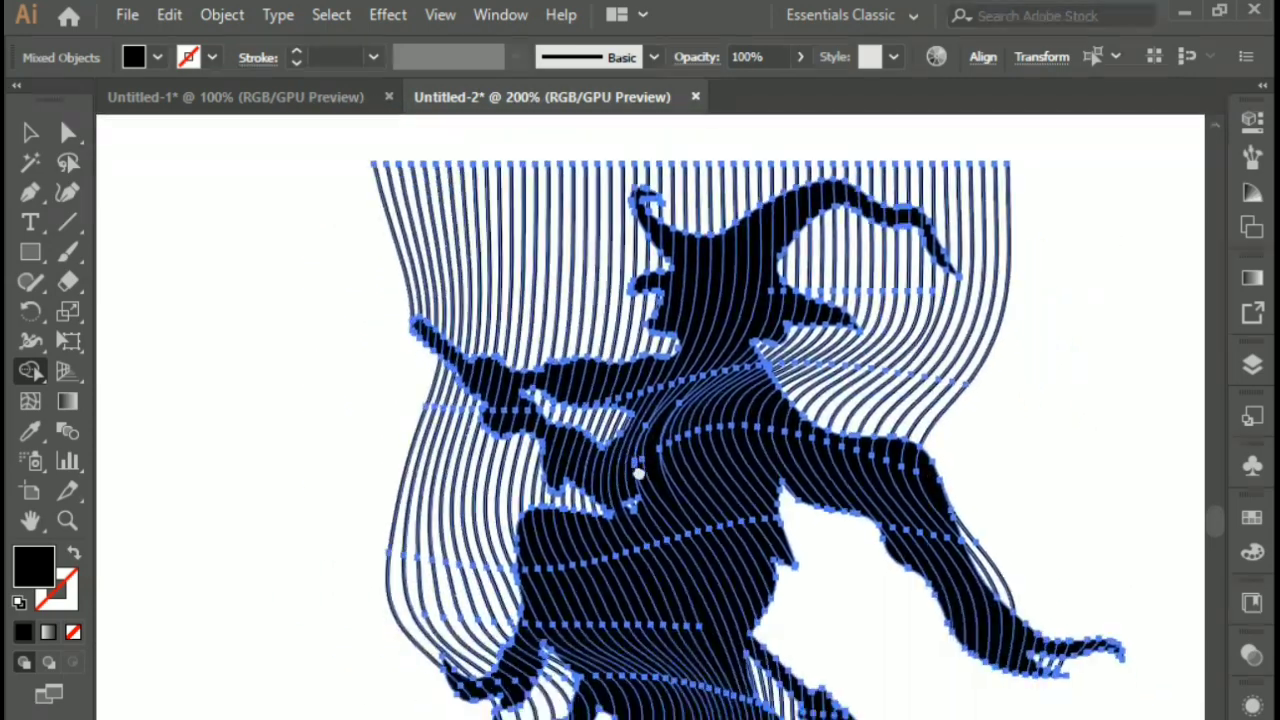
{"action": "left_click_drag", "start_coordinate": [638, 474], "coordinate": [622, 455]}
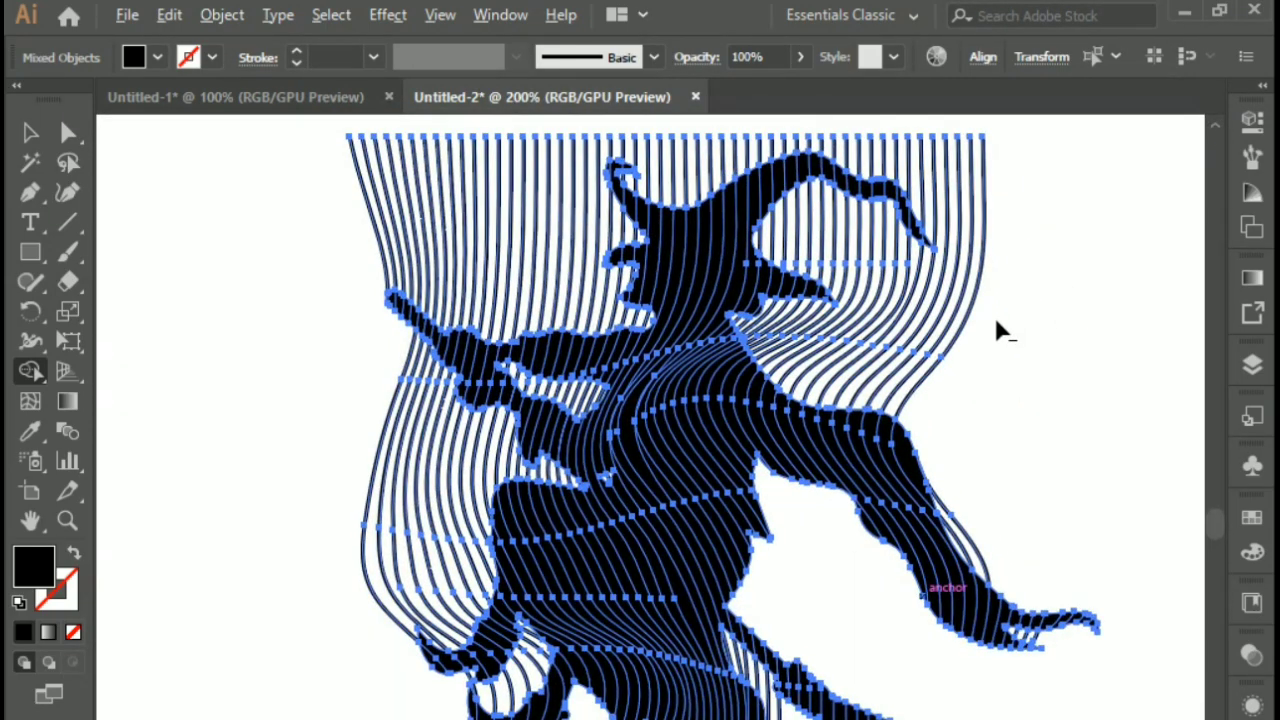
{"action": "left_click_drag", "start_coordinate": [908, 271], "coordinate": [800, 243]}
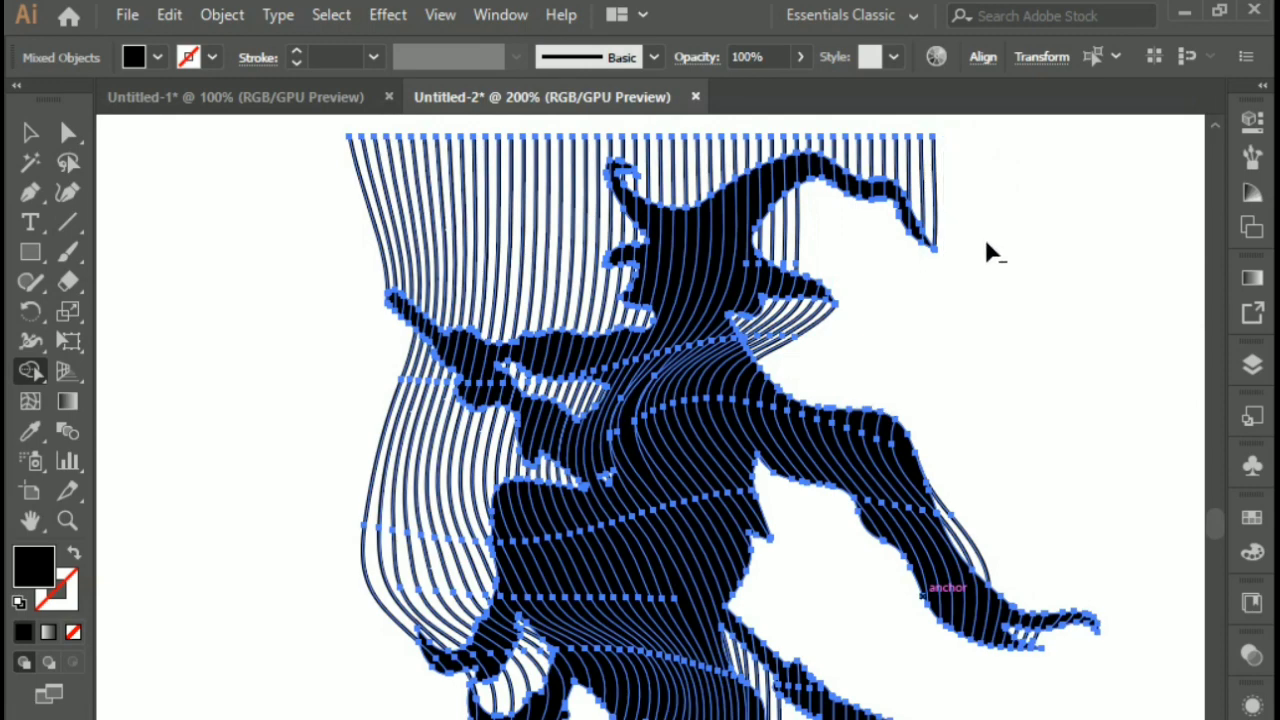
{"action": "left_click_drag", "start_coordinate": [792, 146], "coordinate": [795, 148]}
{"action": "scroll", "coordinate": [918, 366], "scroll_direction": "up", "scroll_amount": 5}
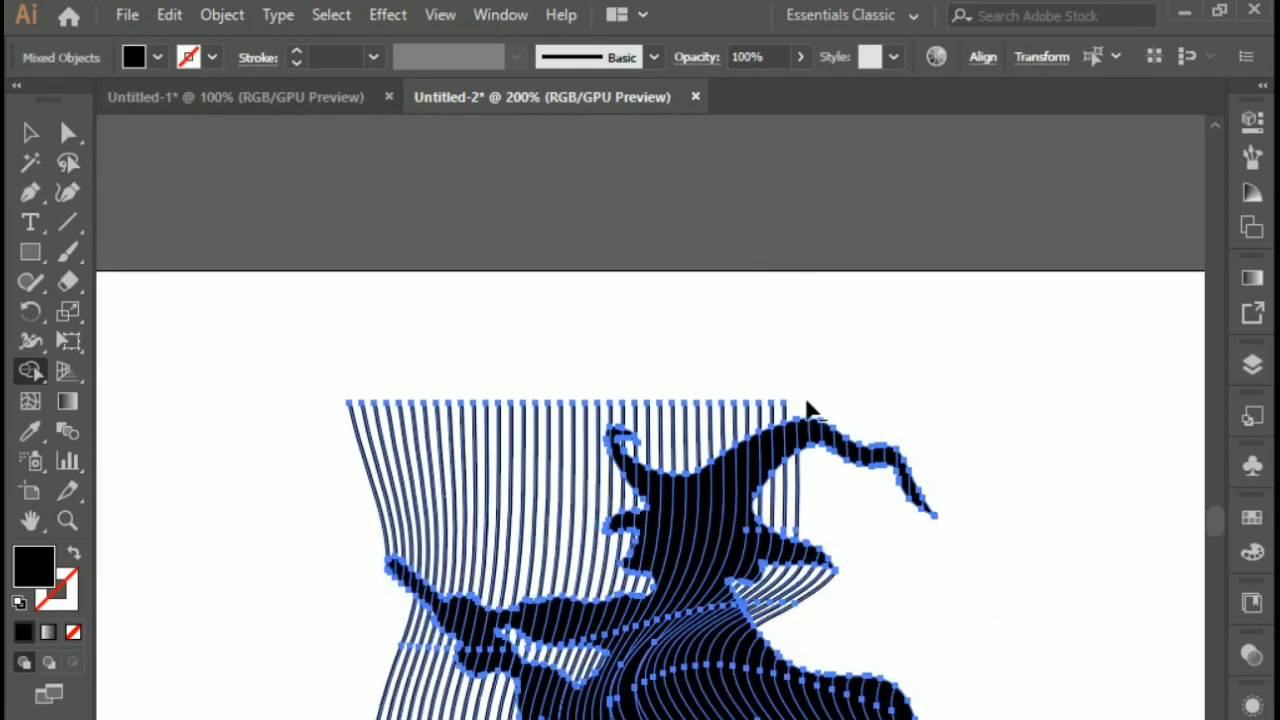
{"action": "left_click_drag", "start_coordinate": [670, 452], "coordinate": [660, 458]}
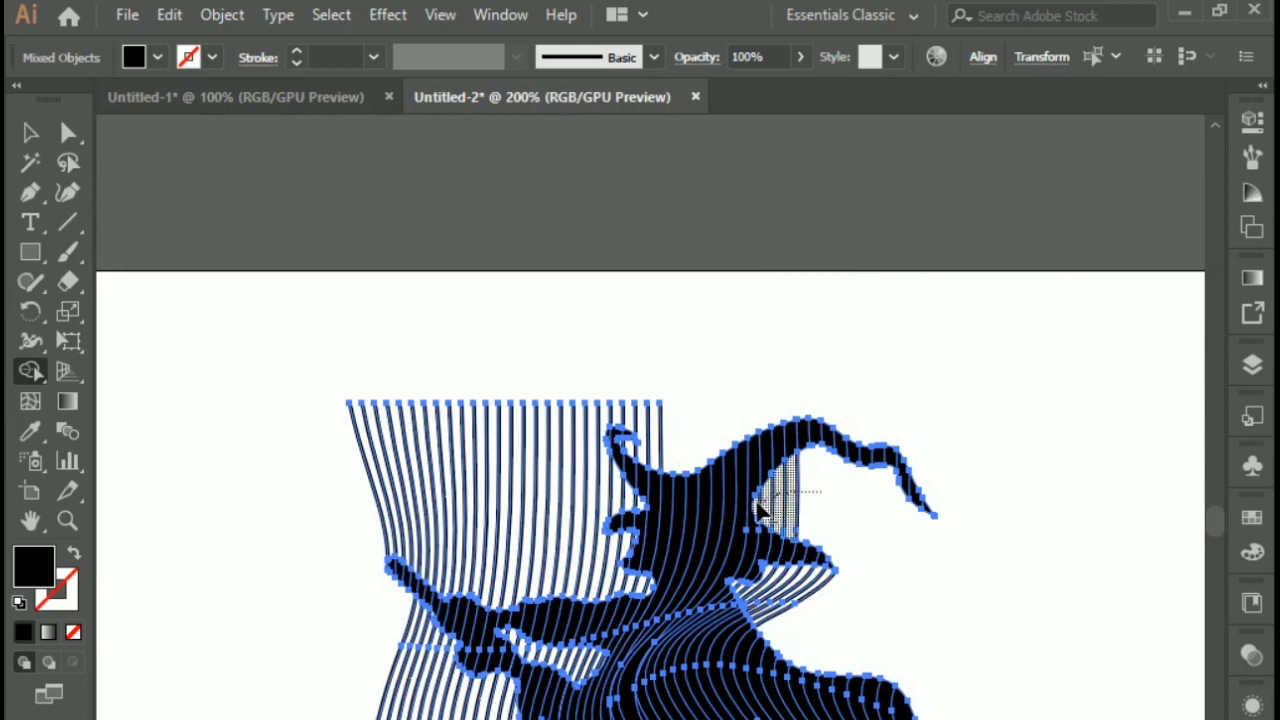
{"action": "left_click_drag", "start_coordinate": [760, 510], "coordinate": [758, 508]}
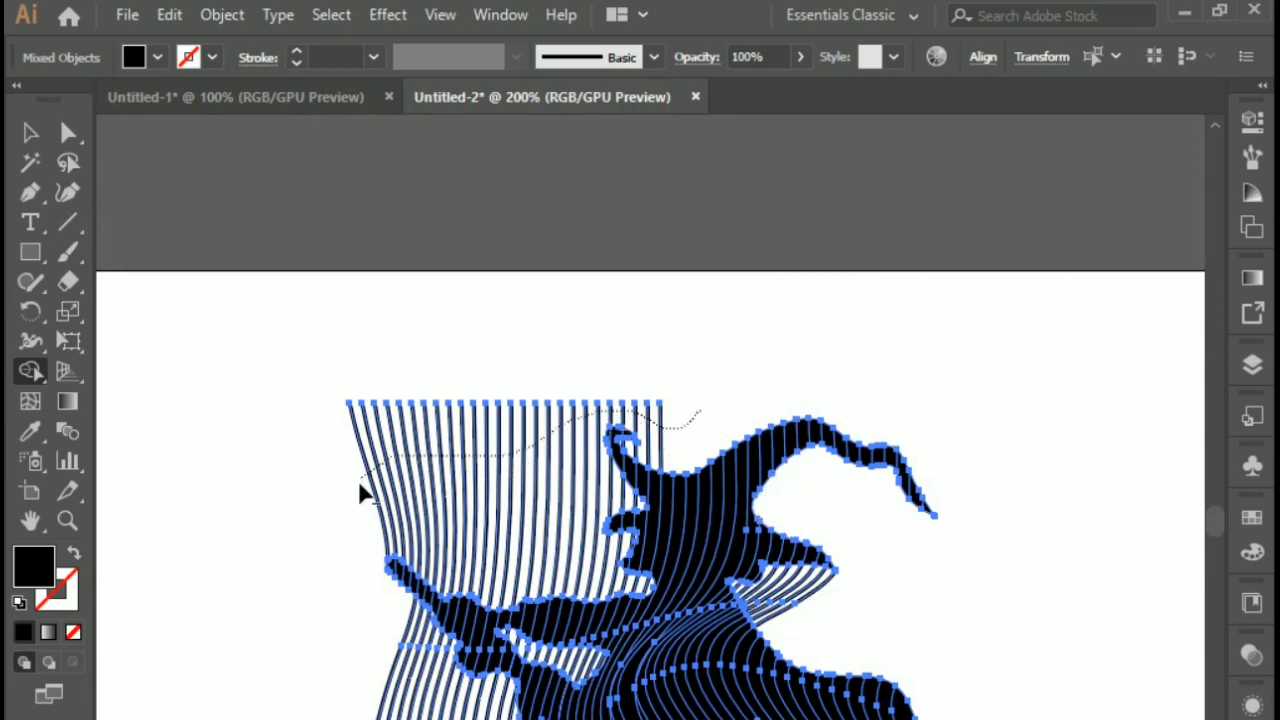
{"action": "left_click_drag", "start_coordinate": [362, 492], "coordinate": [367, 503]}
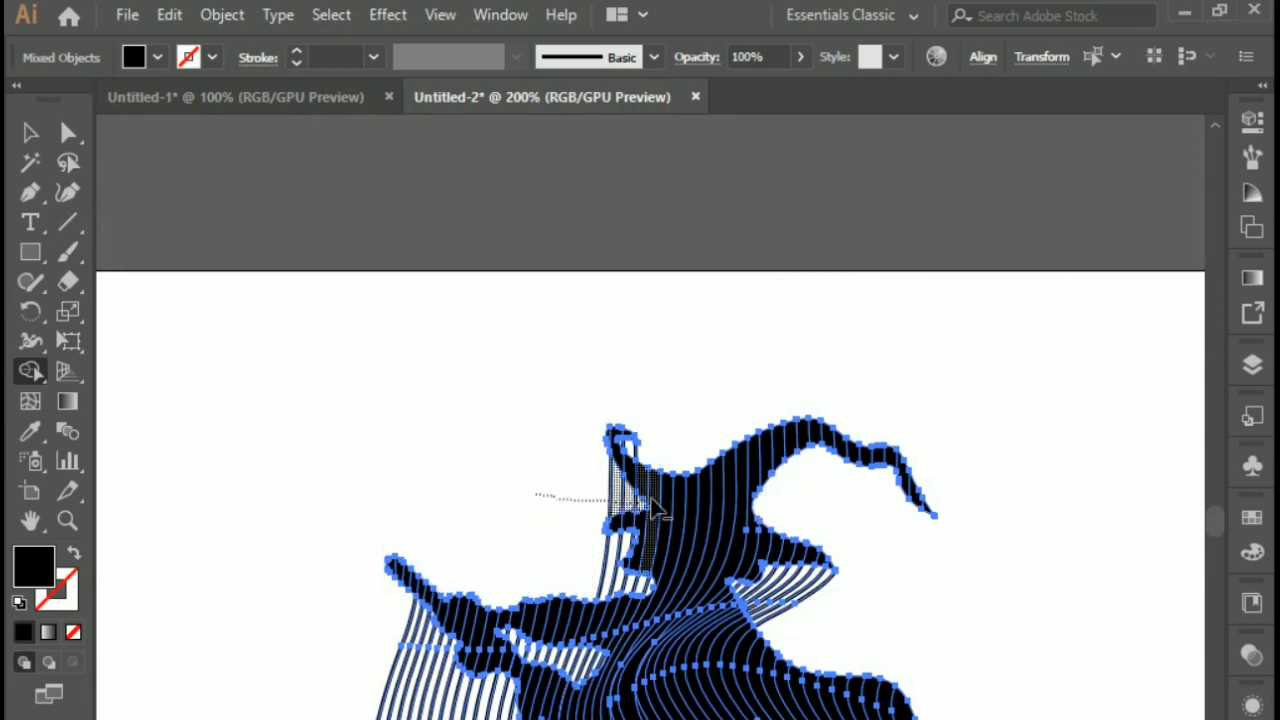
{"action": "left_click_drag", "start_coordinate": [628, 510], "coordinate": [632, 520]}
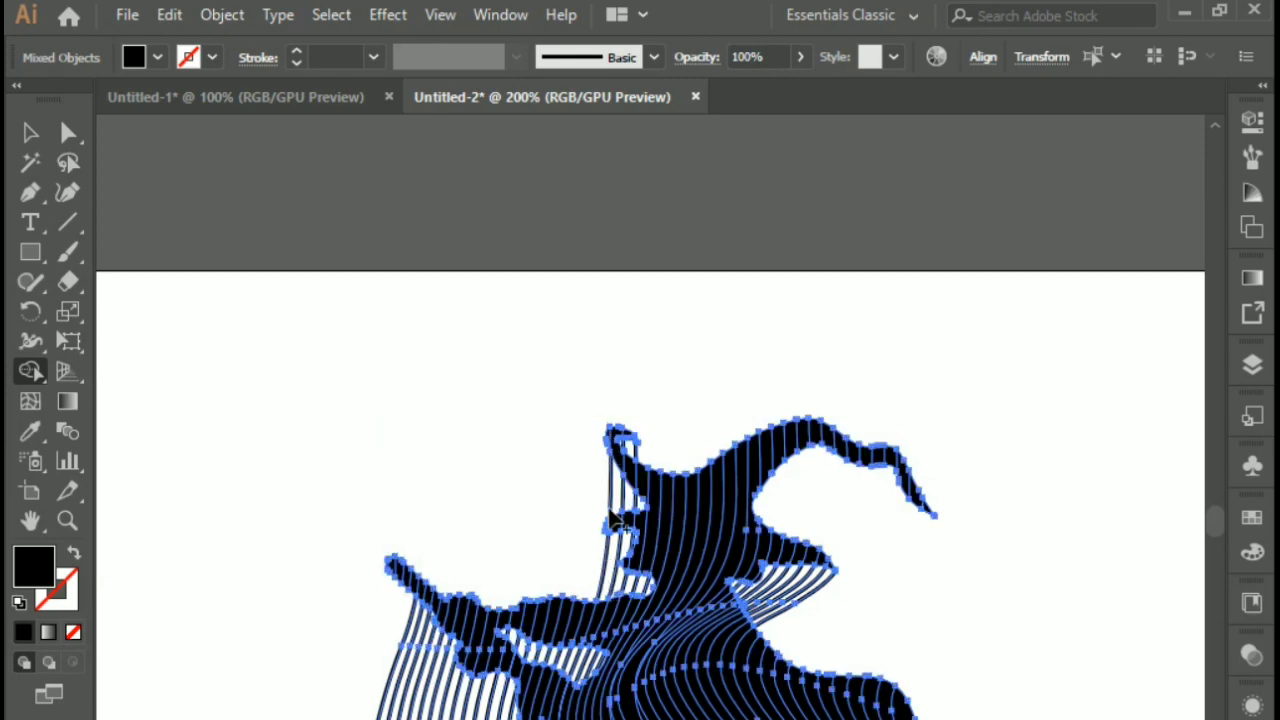
- Zoom in, erase extra curves right of the body, and merge the striped face gap into black
{"action": "left_click_drag", "start_coordinate": [737, 566], "coordinate": [705, 340]}
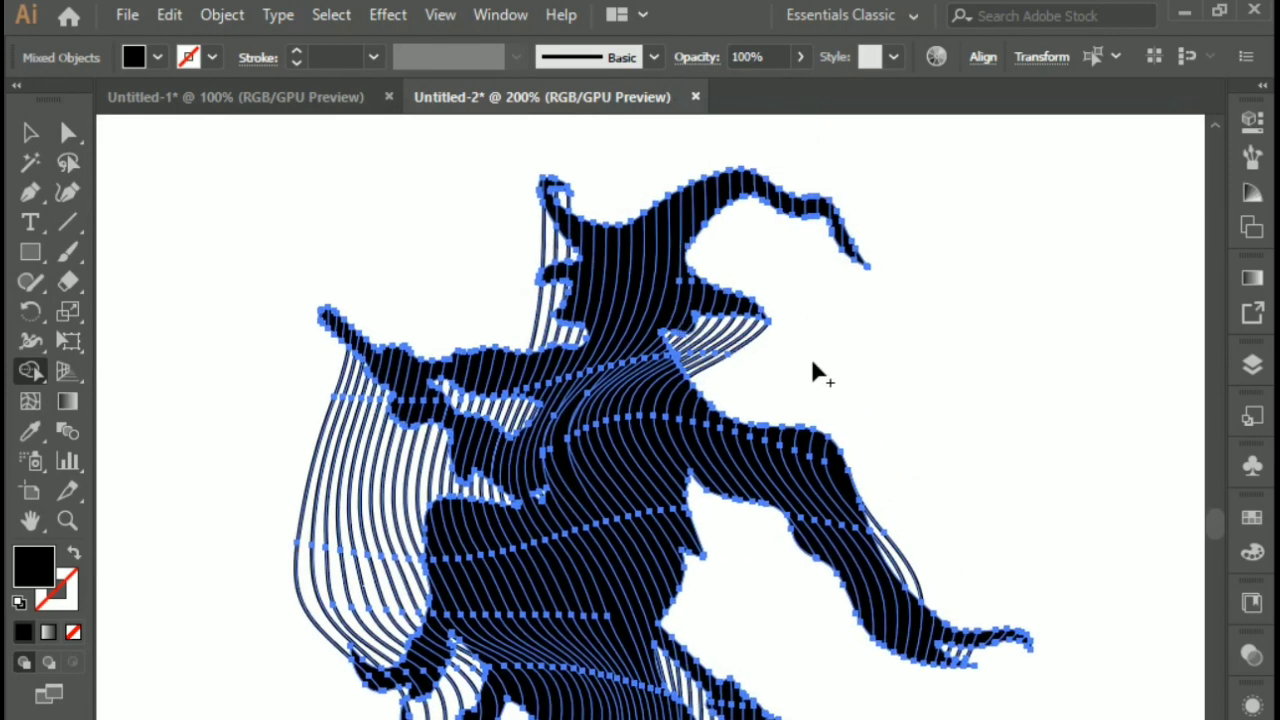
{"action": "key", "text": "ctrl+plus"}
{"action": "left_click_drag", "start_coordinate": [826, 246], "coordinate": [843, 318]}
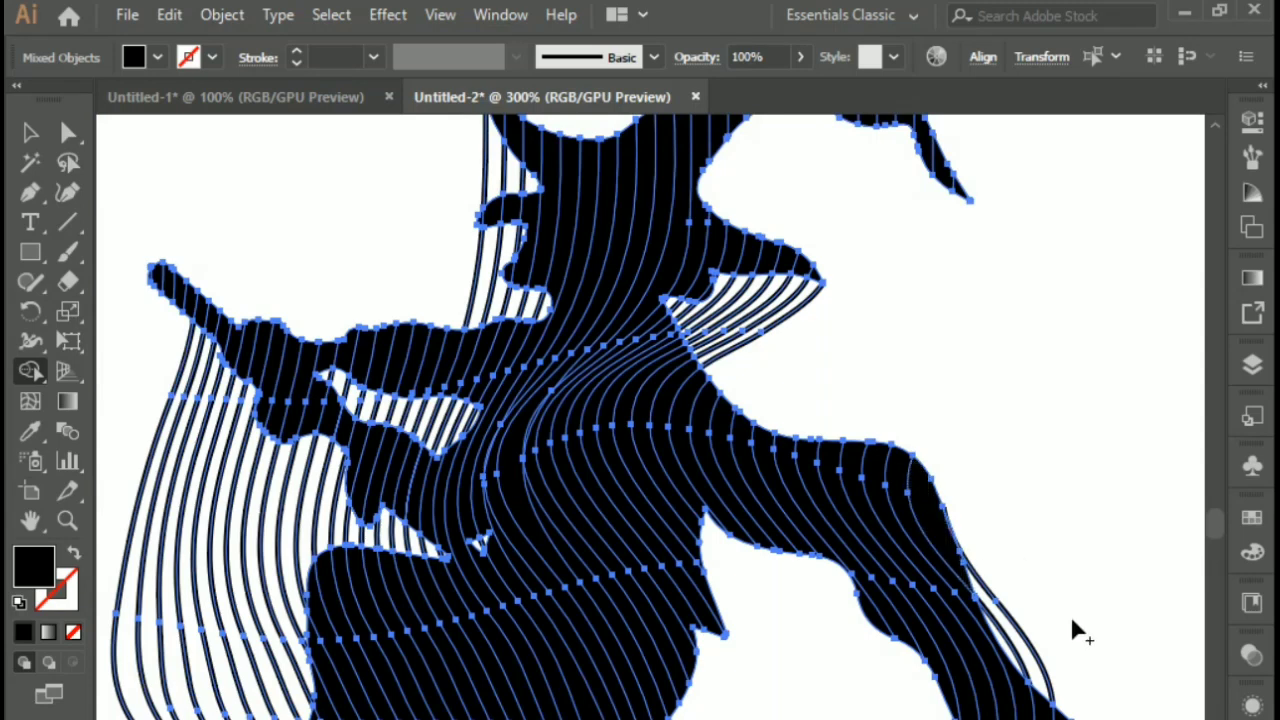
{"action": "left_click_drag", "start_coordinate": [1070, 618], "coordinate": [1004, 648]}
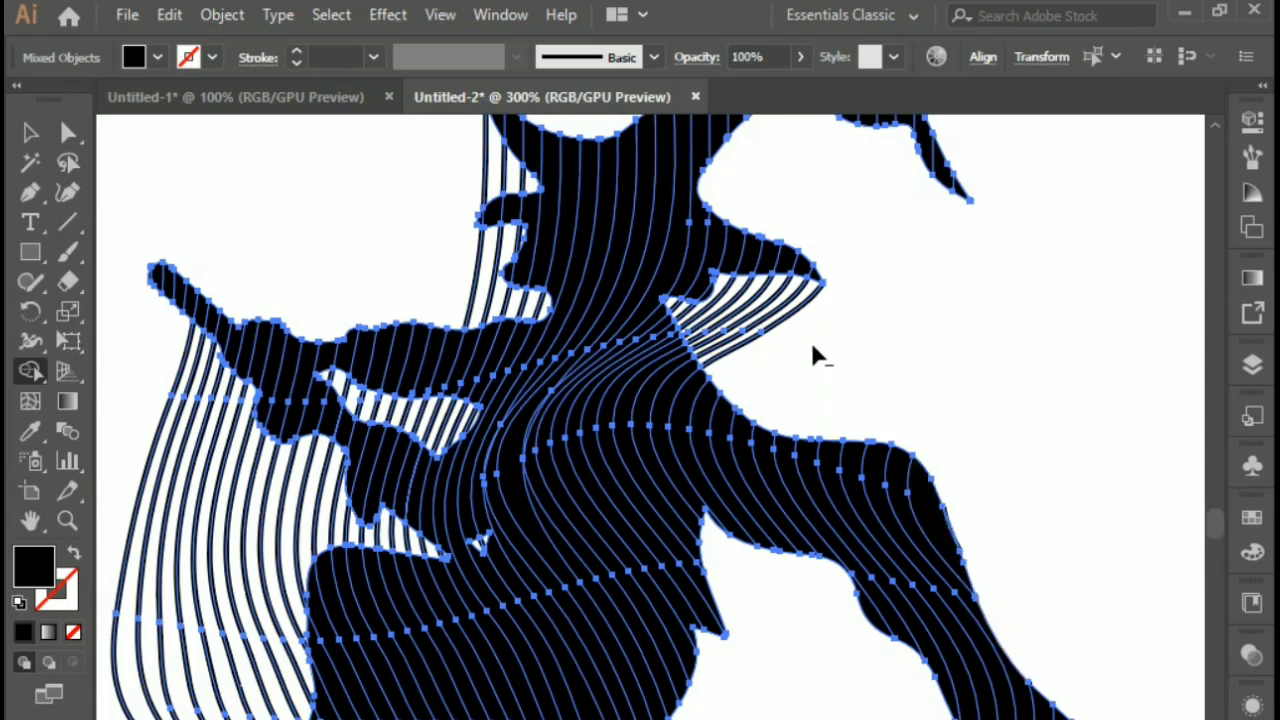
{"action": "left_click_drag", "start_coordinate": [812, 347], "coordinate": [672, 310]}
{"action": "left_click_drag", "start_coordinate": [463, 282], "coordinate": [521, 297]}
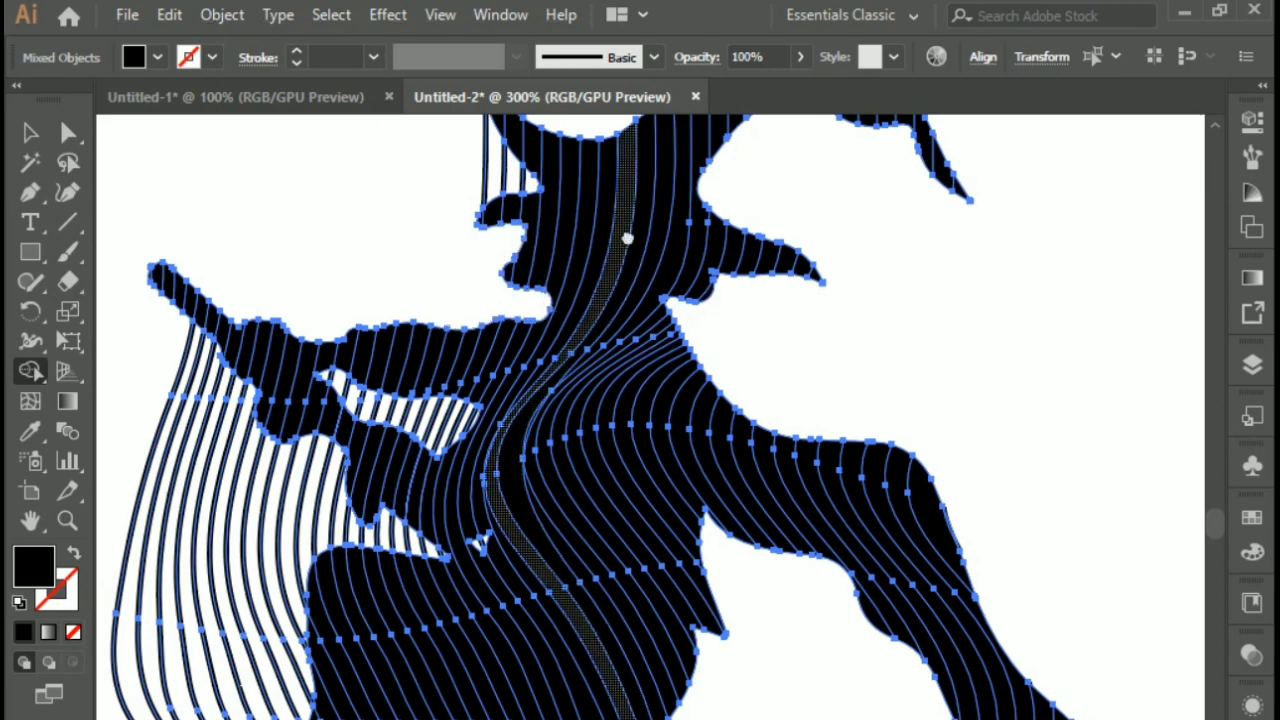
- Remove the thin leftover strips inside the hat tip and its curl with Shape Builder
{"action": "scroll", "coordinate": [508, 374], "scroll_direction": "up", "scroll_amount": 3}
{"action": "mouse_move", "coordinate": [562, 378]}
{"action": "left_mouse_down"}
{"action": "mouse_move", "coordinate": [601, 404]}
{"action": "mouse_move", "coordinate": [625, 390]}
{"action": "left_mouse_up"}
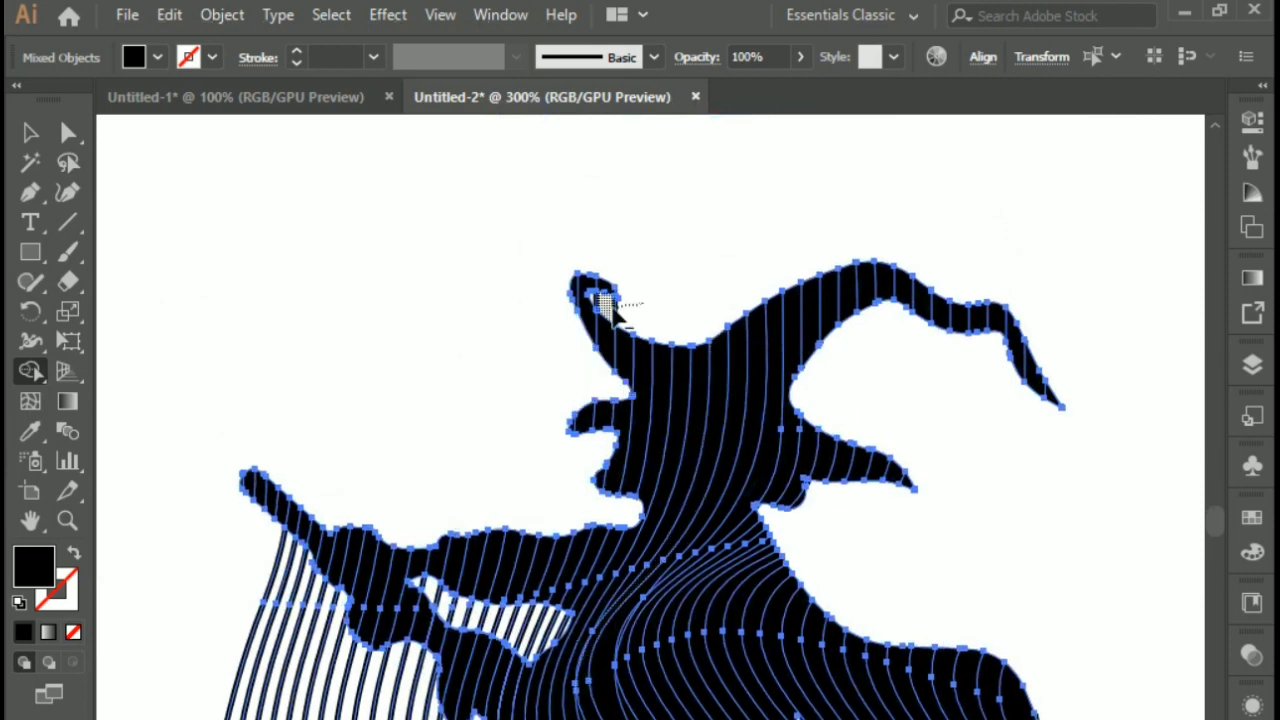
{"action": "left_click_drag", "start_coordinate": [601, 304], "coordinate": [600, 303]}
- Clear the leftover strands on the body's left, the long band, the leg gap and the foot slivers
{"action": "left_click_drag", "start_coordinate": [591, 583], "coordinate": [686, 253]}
{"action": "mouse_move", "coordinate": [290, 335]}
{"action": "left_mouse_down"}
{"action": "mouse_move", "coordinate": [470, 390]}
{"action": "mouse_move", "coordinate": [466, 375]}
{"action": "mouse_move", "coordinate": [590, 398]}
{"action": "left_mouse_up"}
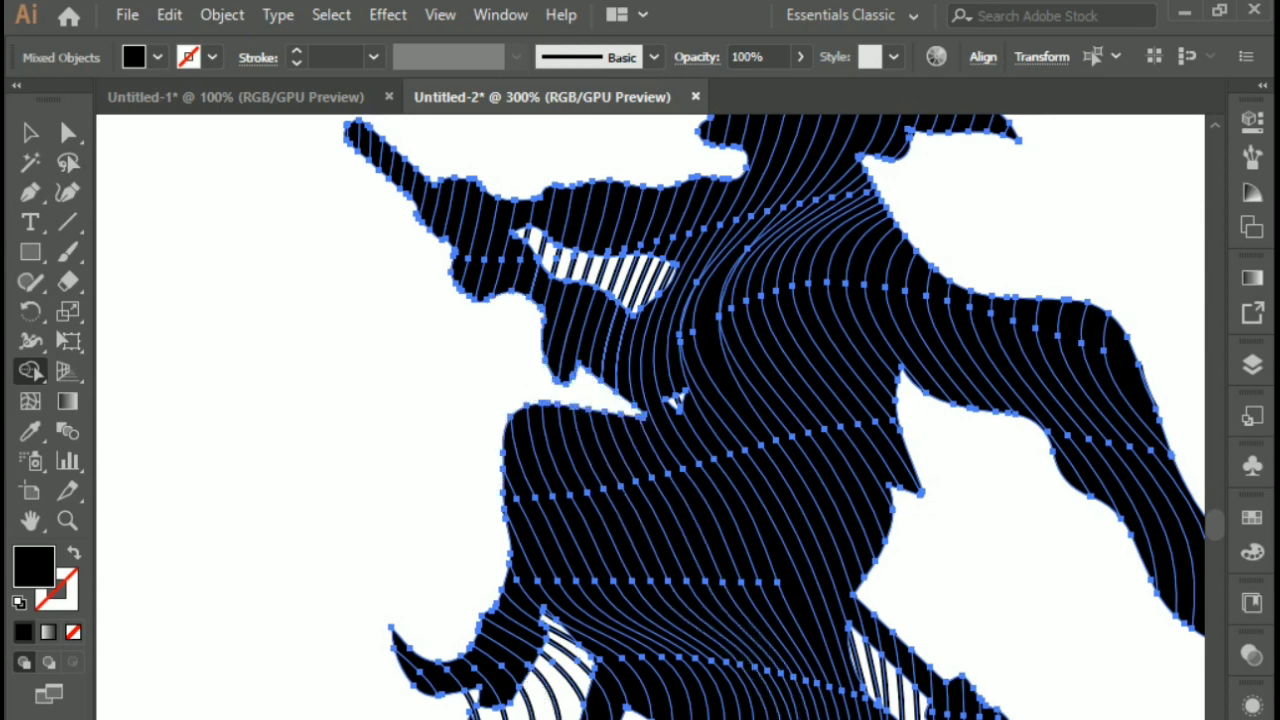
{"action": "left_click_drag", "start_coordinate": [600, 600], "coordinate": [660, 340]}
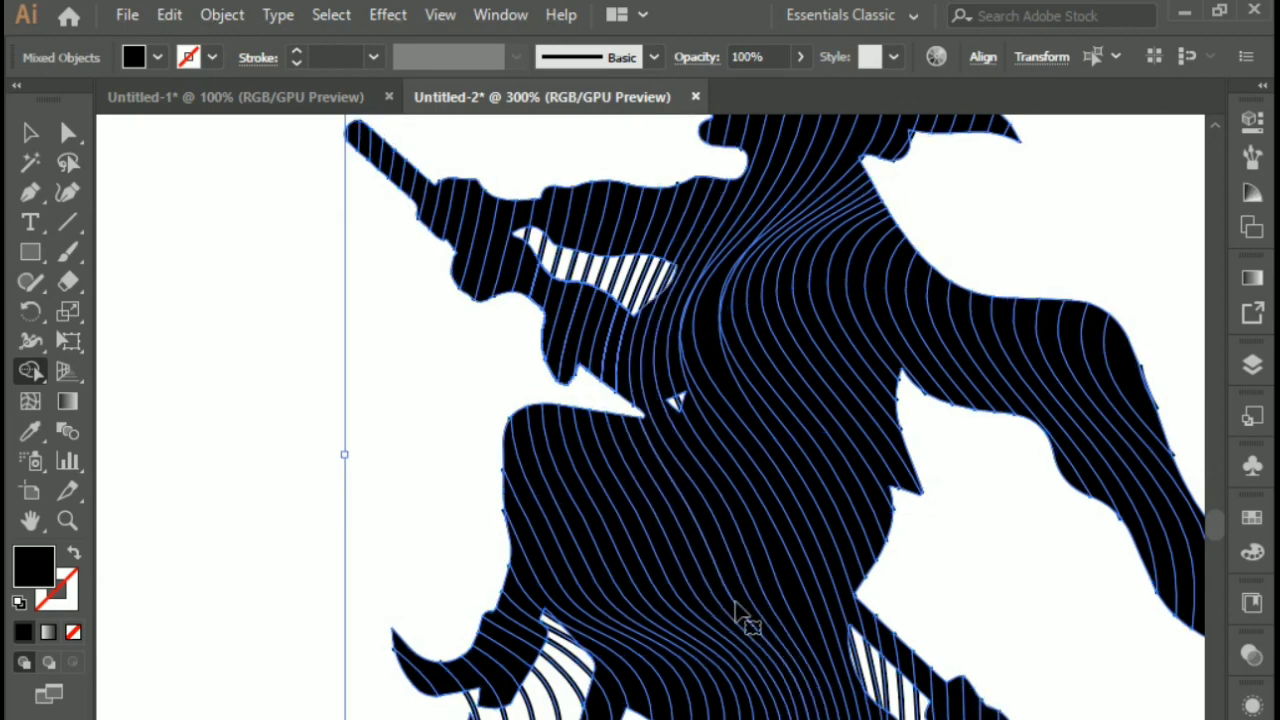
{"action": "left_click_drag", "start_coordinate": [957, 608], "coordinate": [858, 261]}
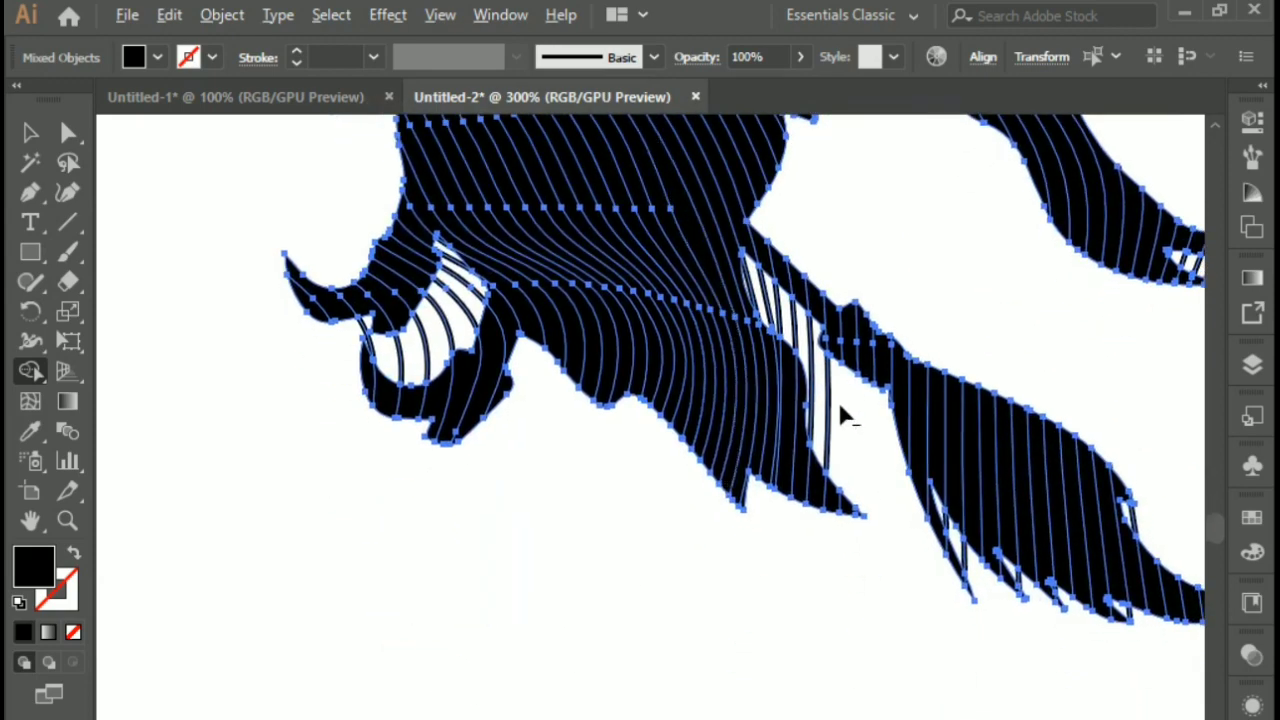
{"action": "left_click_drag", "start_coordinate": [840, 410], "coordinate": [755, 288]}
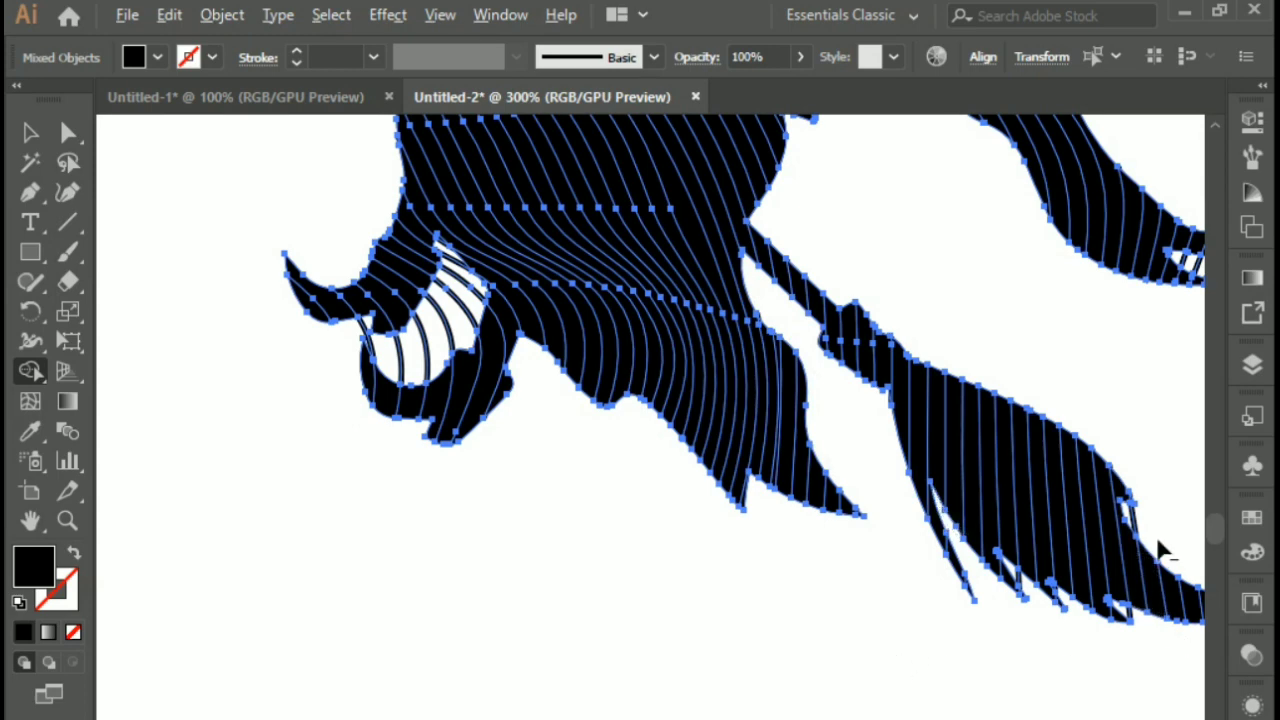
{"action": "left_click", "coordinate": [1128, 515], "text": "alt"}
{"action": "left_click", "coordinate": [1135, 624]}
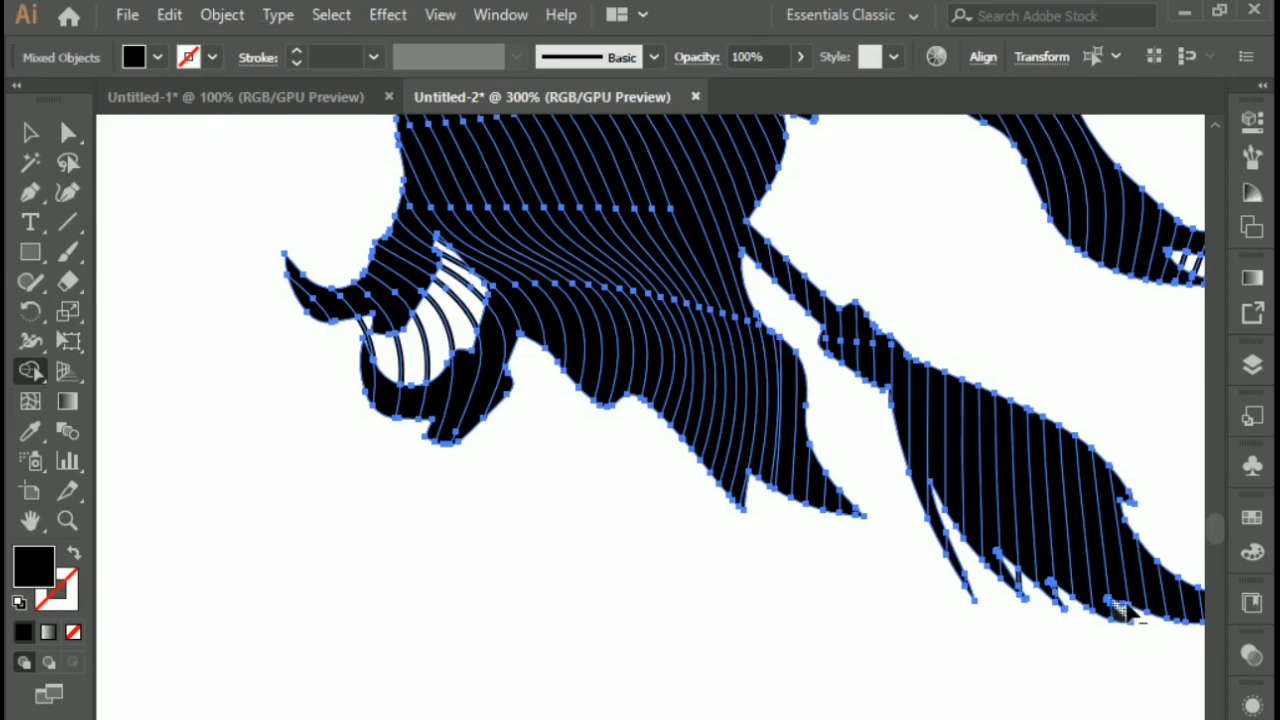
- Merge the black wedge between two spikes and a small gap piece at the bottom edge
{"action": "scroll", "coordinate": [1115, 651], "scroll_direction": "up", "scroll_amount": 1}
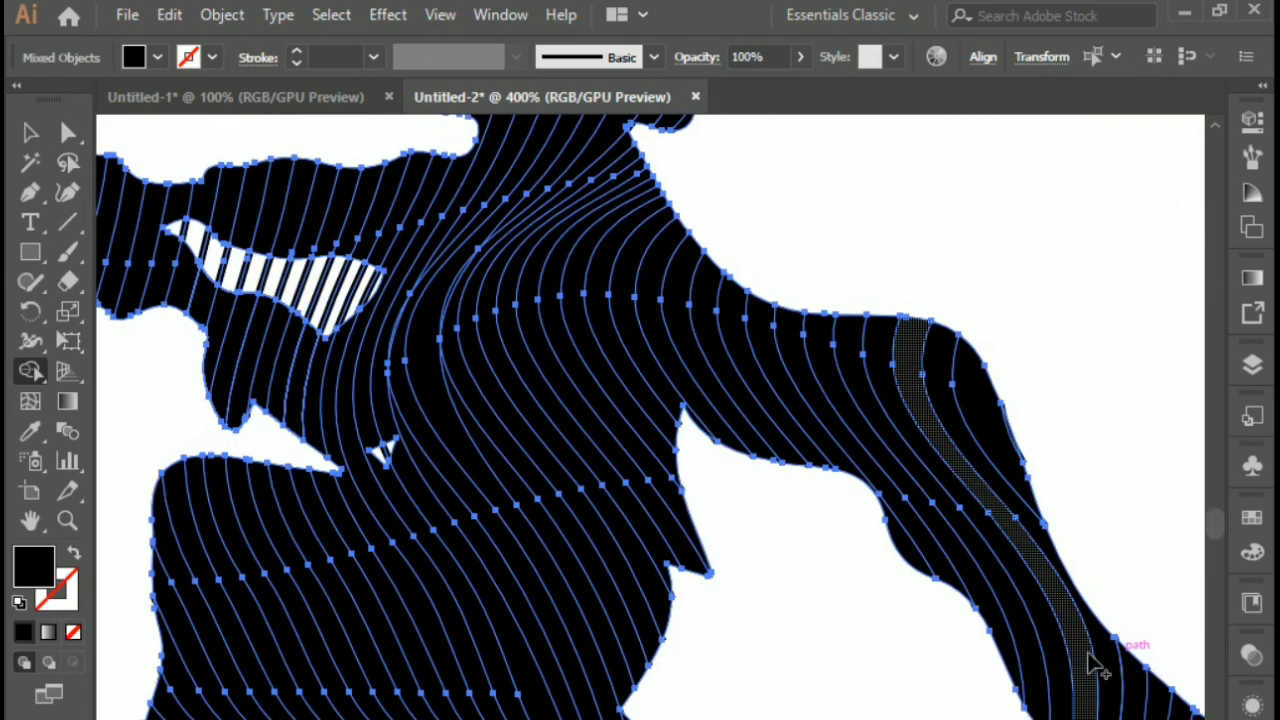
{"action": "mouse_move", "coordinate": [1085, 665]}
{"action": "left_mouse_down"}
{"action": "mouse_move", "coordinate": [858, 341]}
{"action": "mouse_move", "coordinate": [748, 143]}
{"action": "left_mouse_up"}
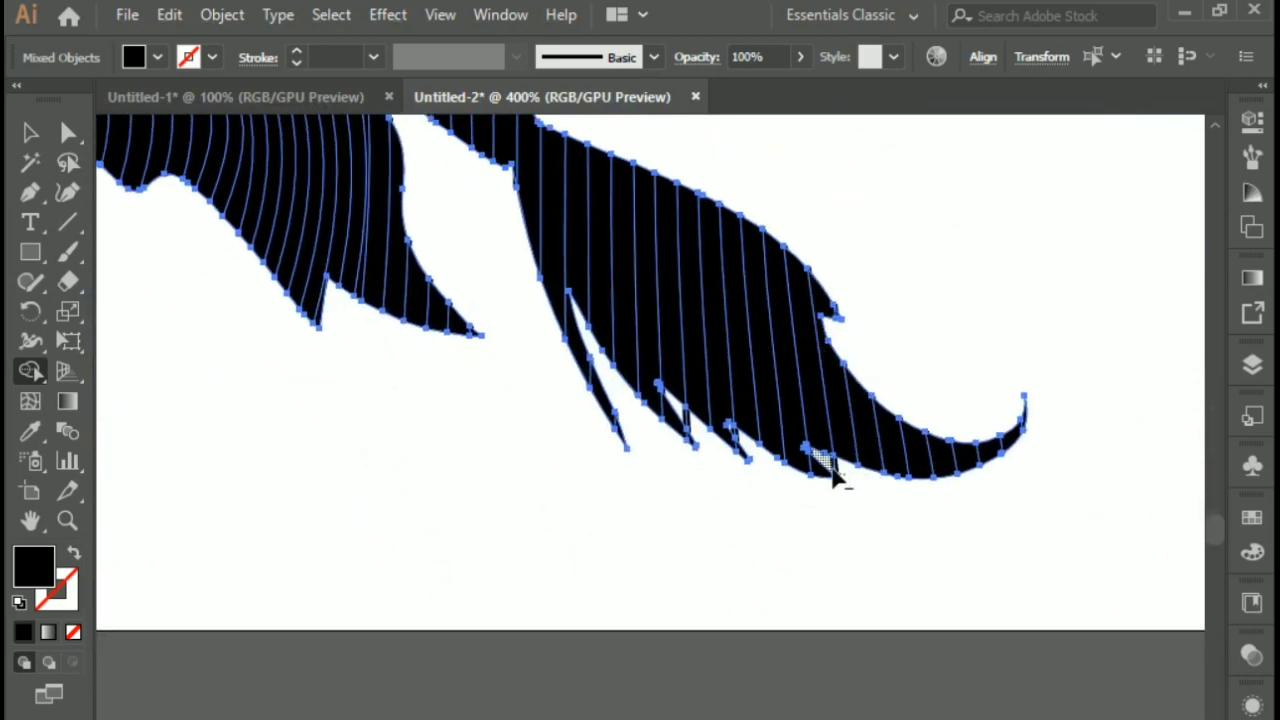
{"action": "mouse_move", "coordinate": [889, 275]}
{"action": "left_mouse_down"}
{"action": "mouse_move", "coordinate": [868, 378]}
{"action": "mouse_move", "coordinate": [778, 488]}
{"action": "left_mouse_up"}
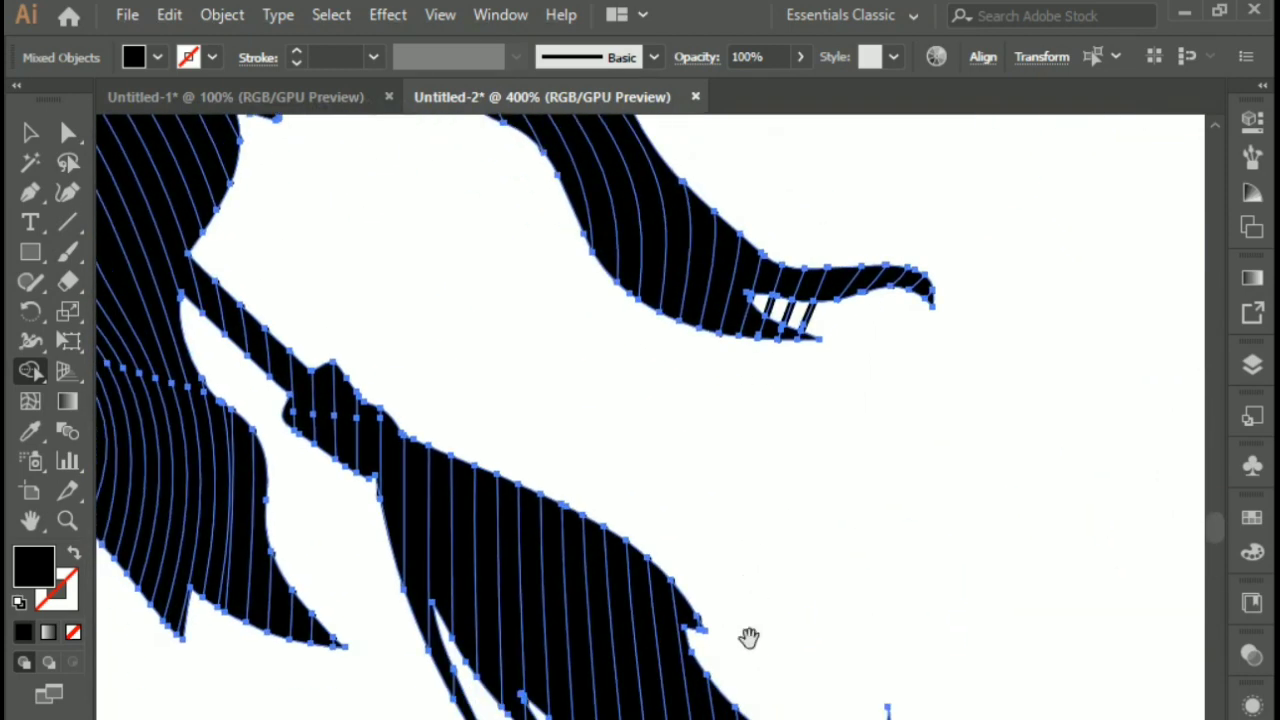
{"action": "left_click_drag", "start_coordinate": [749, 637], "coordinate": [749, 312]}
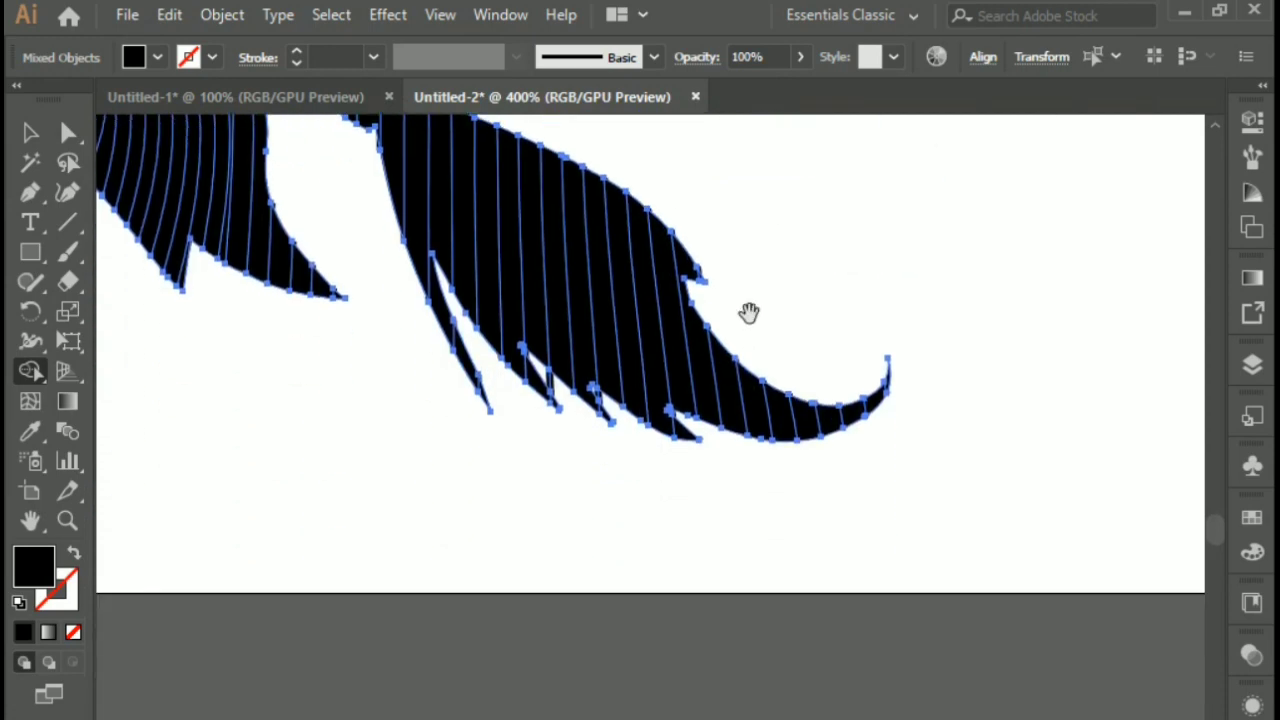
{"action": "left_click", "coordinate": [553, 388], "text": "alt"}
{"action": "left_click_drag", "start_coordinate": [840, 243], "coordinate": [668, 452]}
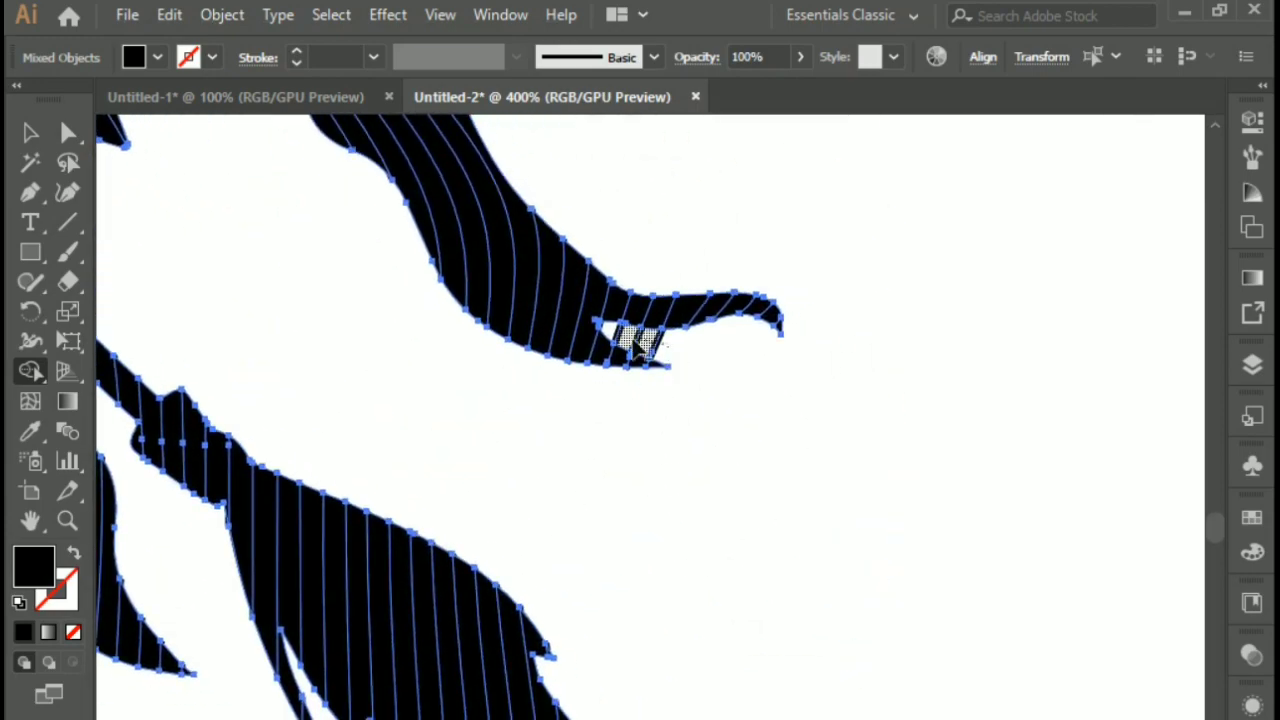
{"action": "left_click", "coordinate": [625, 340]}
- Clear the thin strips in the horn gap and under the arm, then zoom out
{"action": "mouse_move", "coordinate": [503, 323]}
{"action": "left_mouse_down"}
{"action": "mouse_move", "coordinate": [873, 243]}
{"action": "mouse_move", "coordinate": [912, 300]}
{"action": "left_mouse_up"}
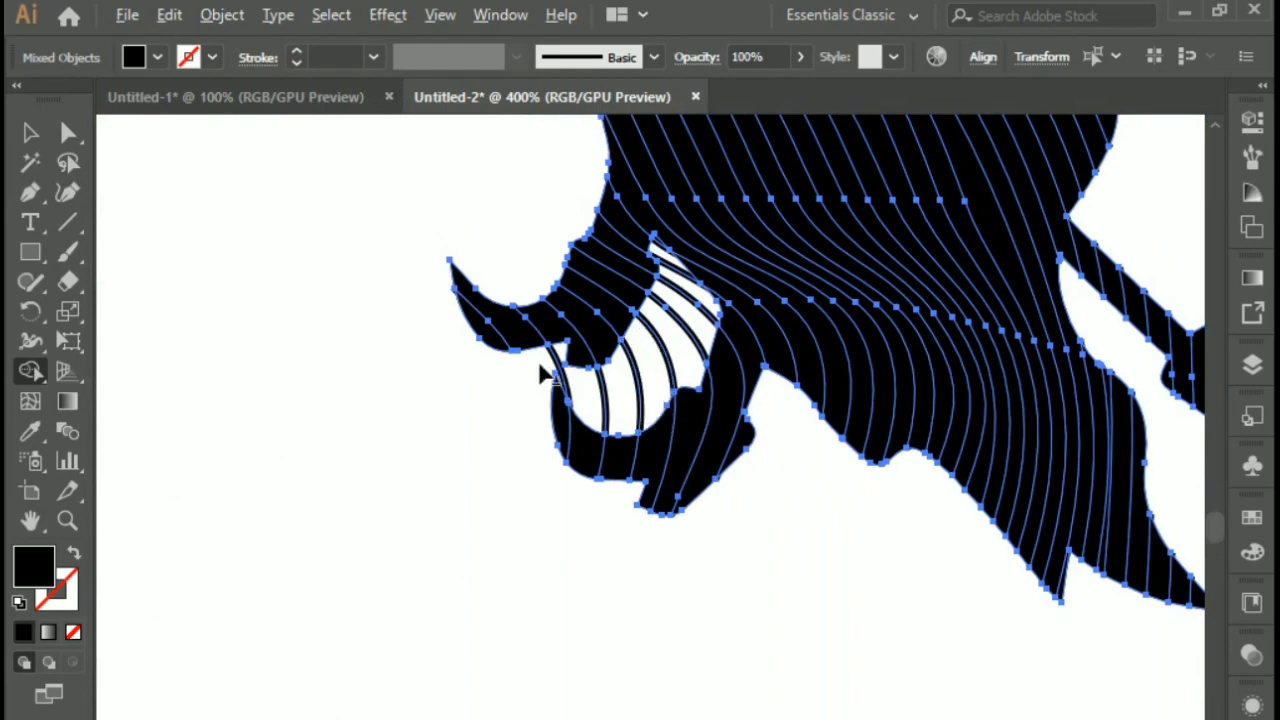
{"action": "left_click_drag", "start_coordinate": [560, 378], "coordinate": [660, 255]}
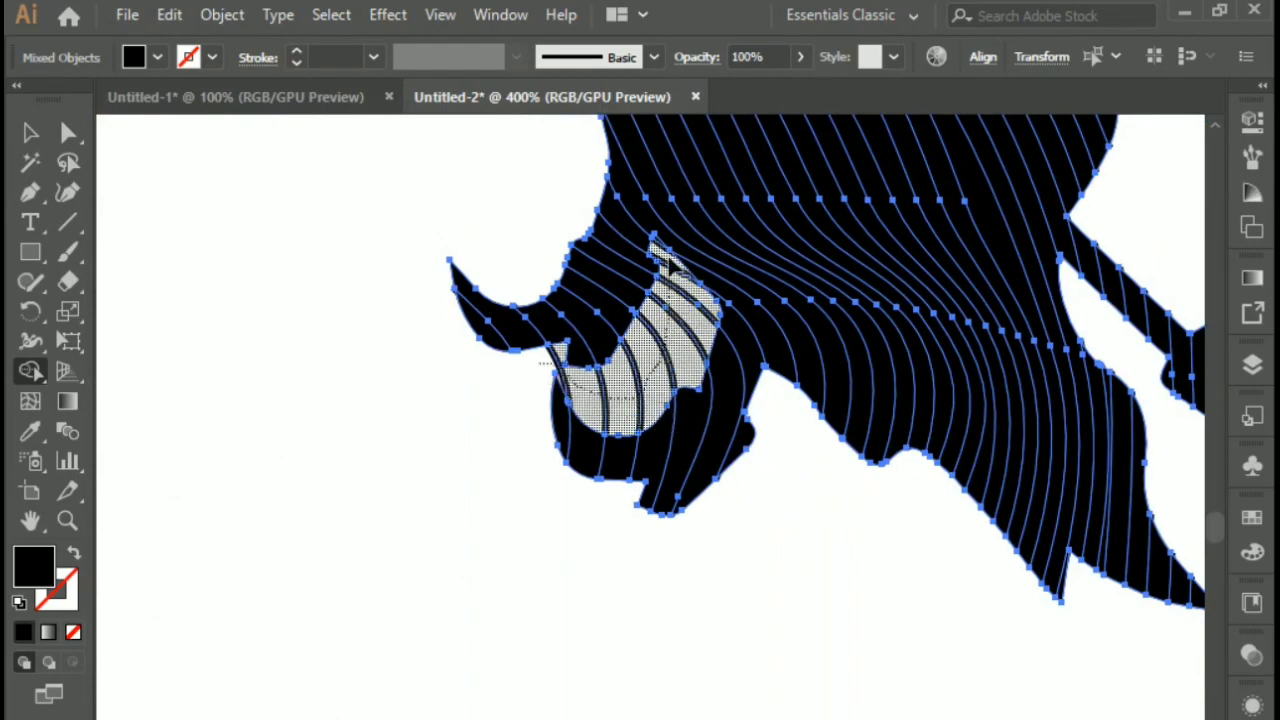
{"action": "mouse_move", "coordinate": [889, 240]}
{"action": "left_mouse_down"}
{"action": "mouse_move", "coordinate": [909, 294]}
{"action": "mouse_move", "coordinate": [831, 543]}
{"action": "left_mouse_up"}
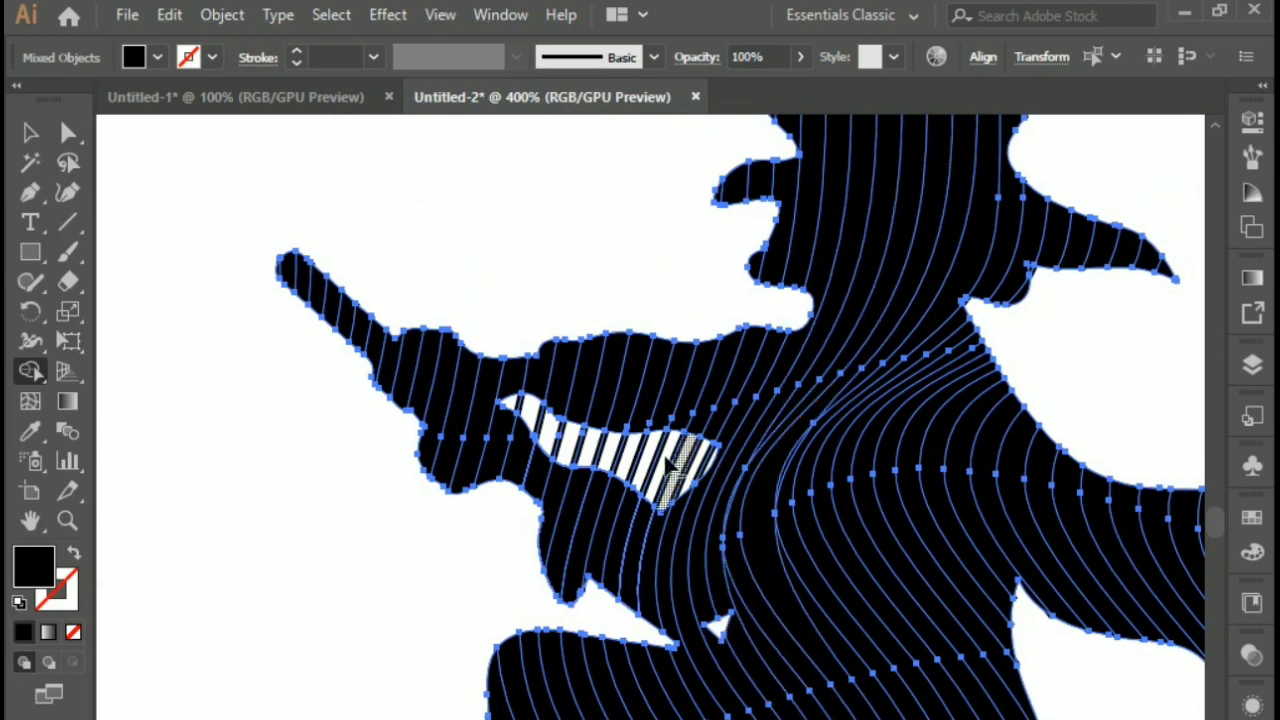
{"action": "left_click_drag", "start_coordinate": [510, 403], "coordinate": [708, 476]}
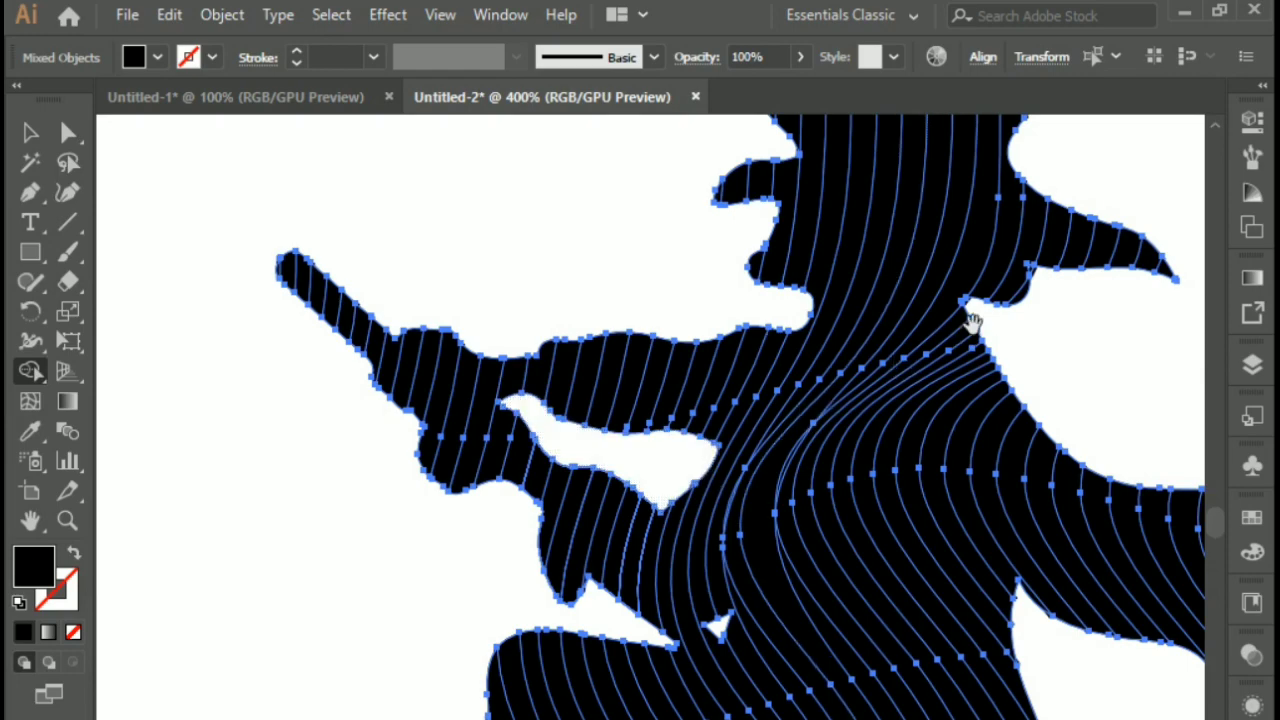
{"action": "left_click_drag", "start_coordinate": [971, 329], "coordinate": [764, 357]}
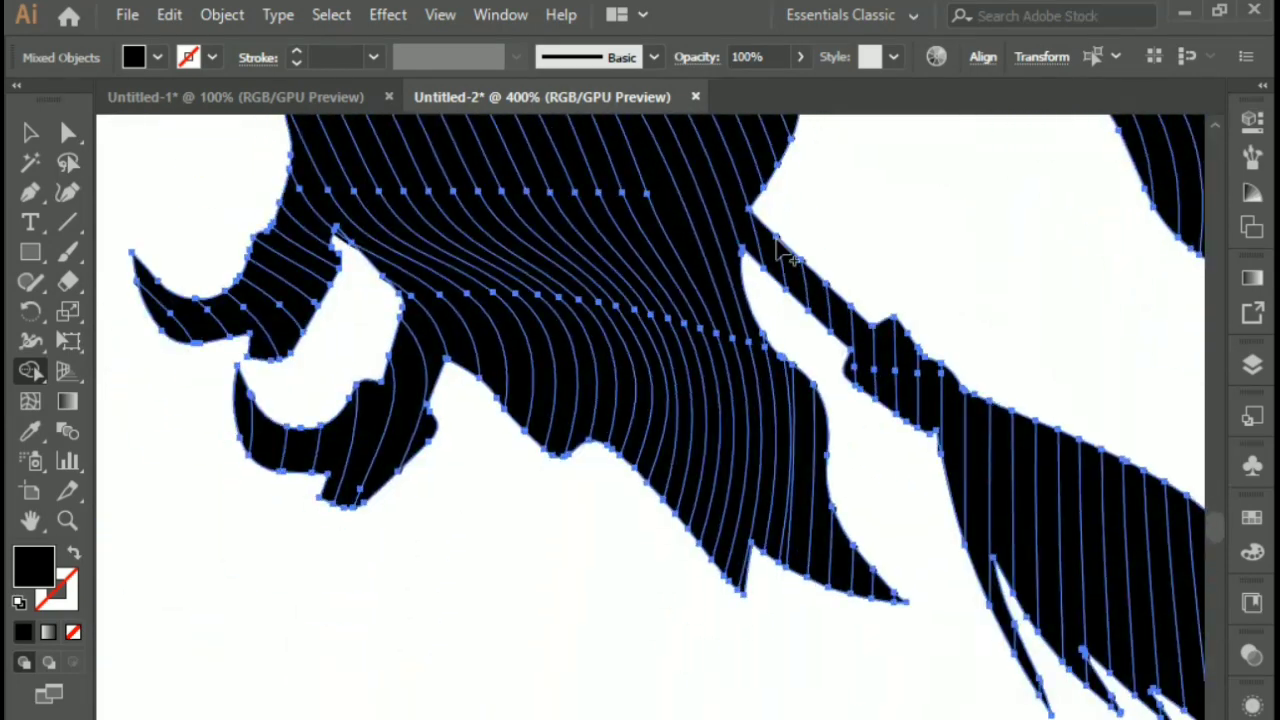
{"action": "key", "text": "ctrl+minus"}
{"action": "key", "text": "ctrl+minus"}
{"action": "key", "text": "ctrl+minus"}
{"action": "key", "text": "ctrl+minus"}
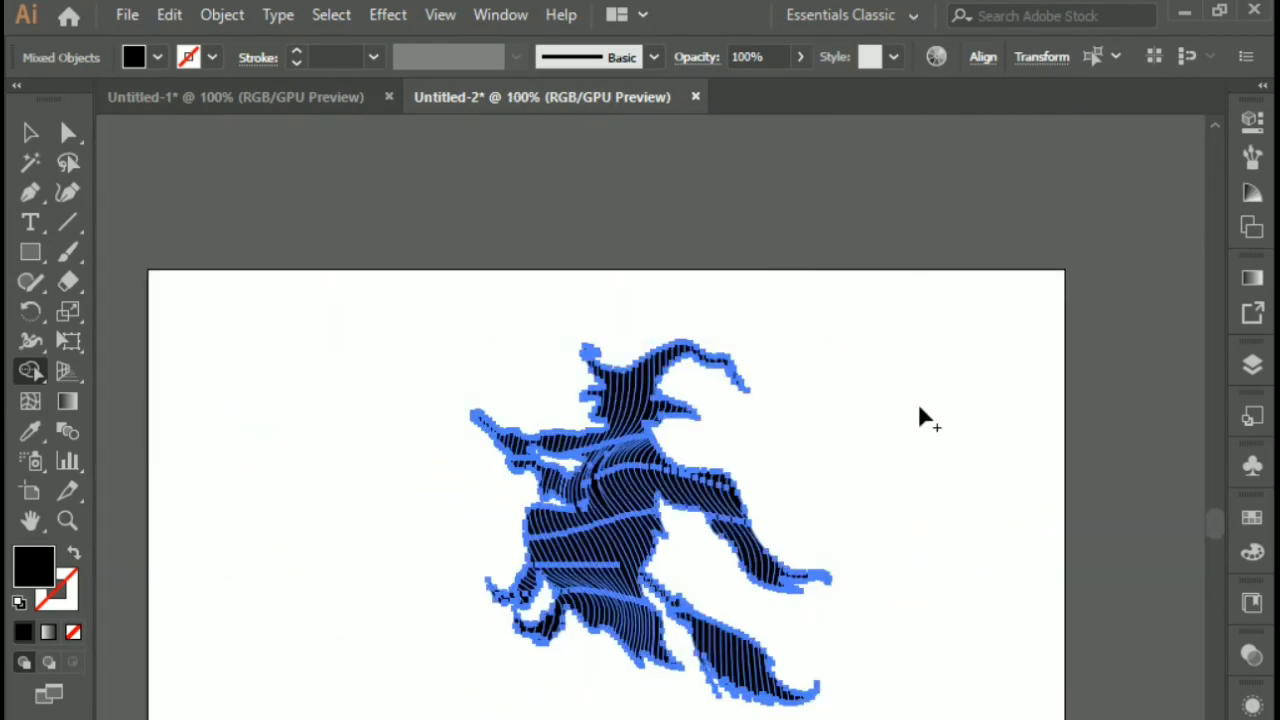
- Drag the solid black witch aside to reveal the line copy and delete it
{"action": "left_click", "coordinate": [29, 132]}
{"action": "key", "text": "ctrl+shift+a"}
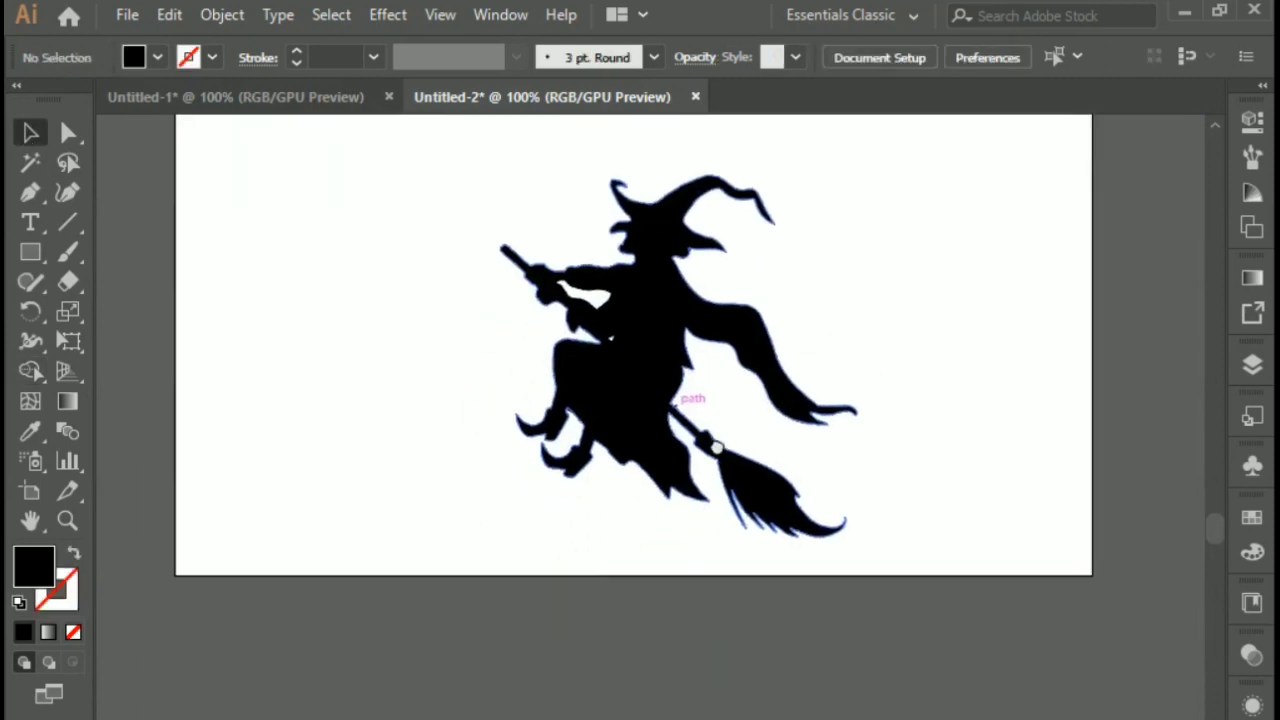
{"action": "mouse_move", "coordinate": [671, 468]}
{"action": "left_mouse_down"}
{"action": "mouse_move", "coordinate": [345, 425]}
{"action": "mouse_move", "coordinate": [280, 453]}
{"action": "mouse_move", "coordinate": [280, 473]}
{"action": "left_mouse_up"}
{"action": "key", "text": "Delete"}
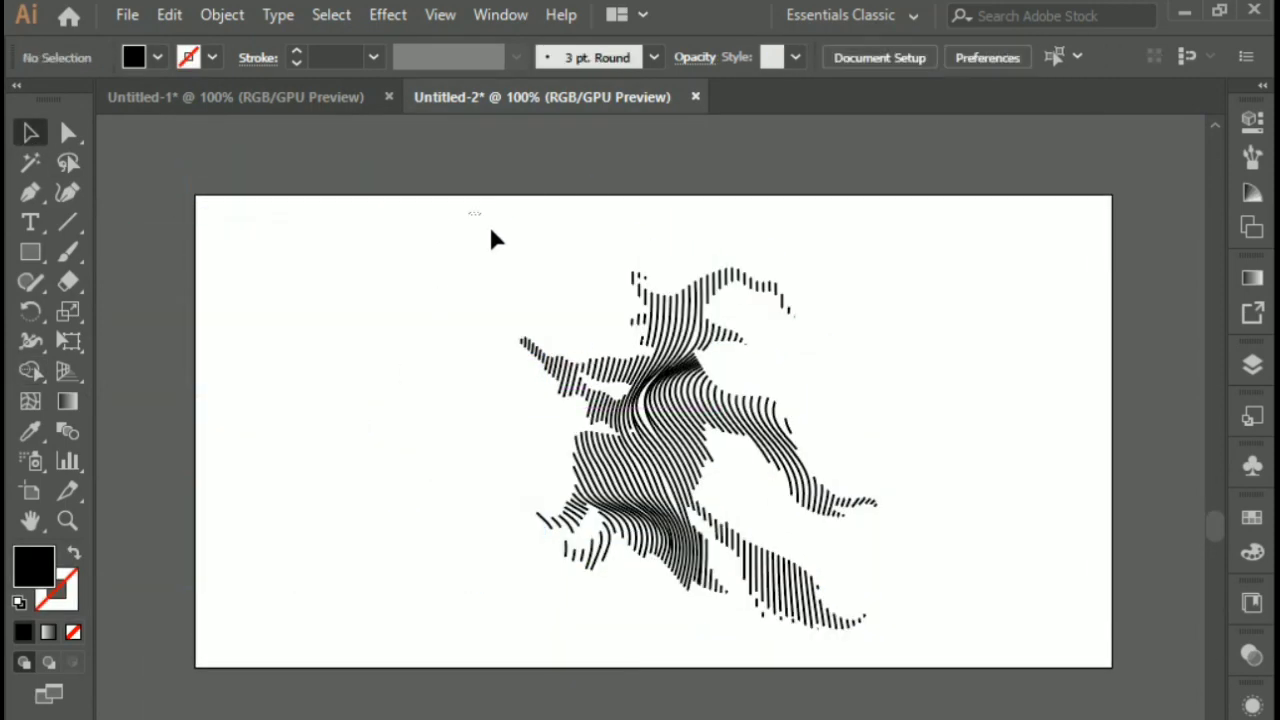
- Select the warped-line witch group and scale it up by its corner handle
{"action": "left_click_drag", "start_coordinate": [491, 238], "coordinate": [922, 665]}
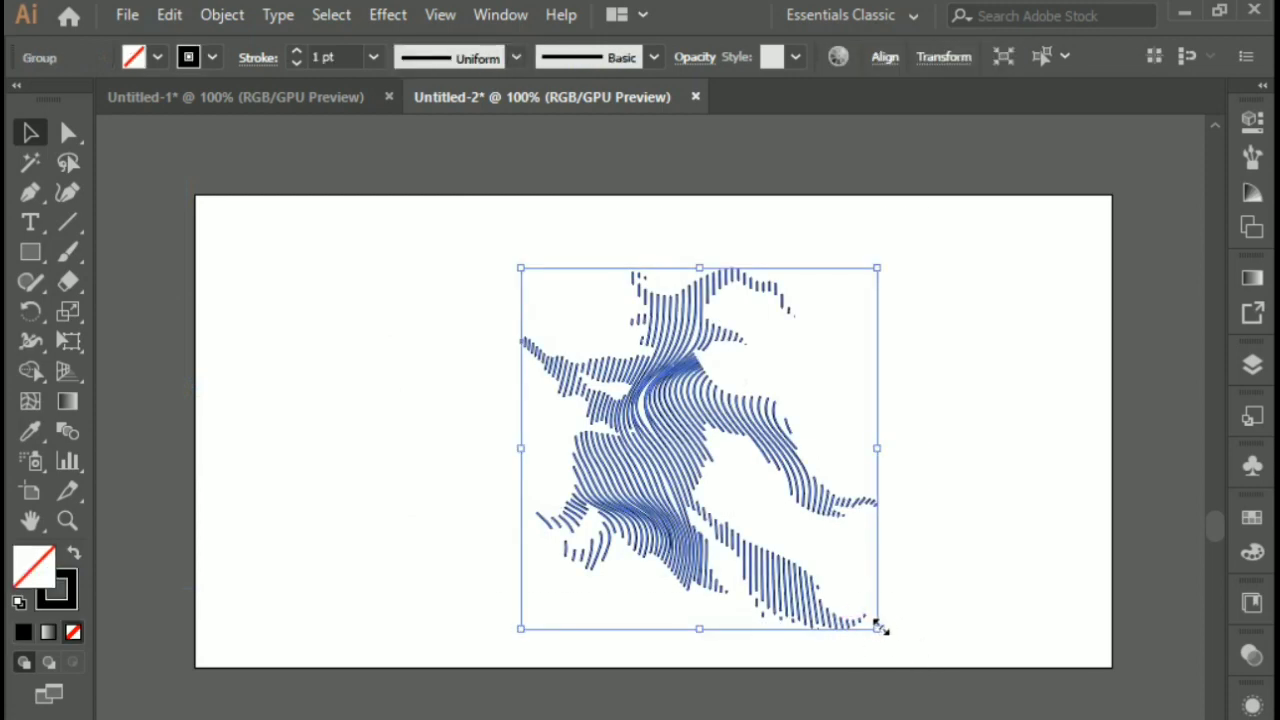
{"action": "left_click_drag", "start_coordinate": [880, 628], "coordinate": [892, 653]}
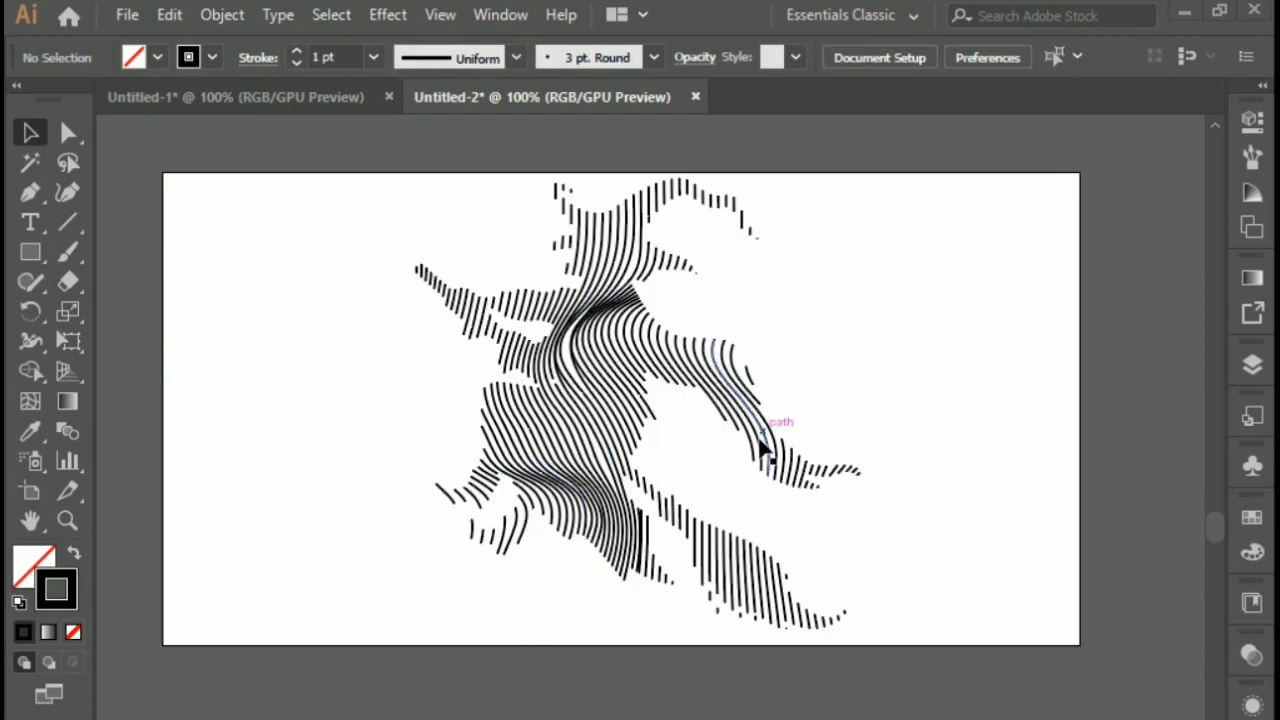
{"action": "left_click", "coordinate": [30, 252]}
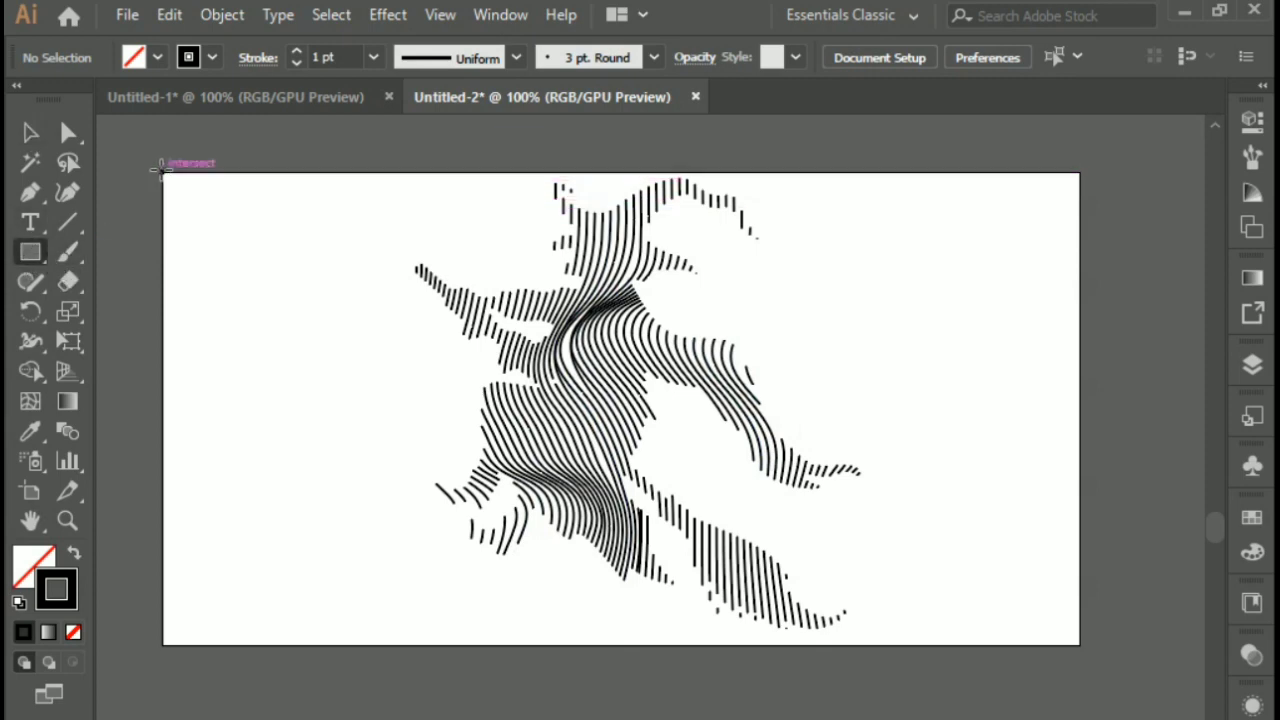
- Draw an artboard-sized rectangle with black fill and no stroke, then deselect it
{"action": "left_click_drag", "start_coordinate": [160, 172], "coordinate": [1087, 637]}
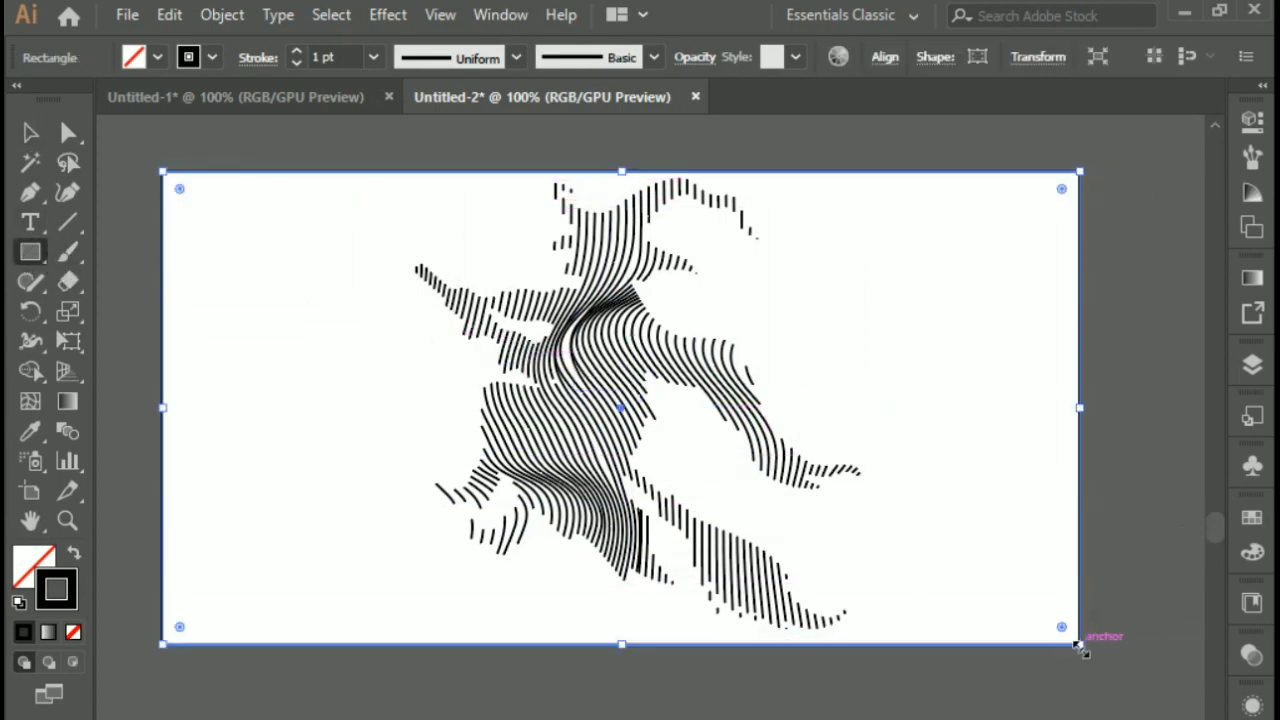
{"action": "left_click", "coordinate": [78, 549]}
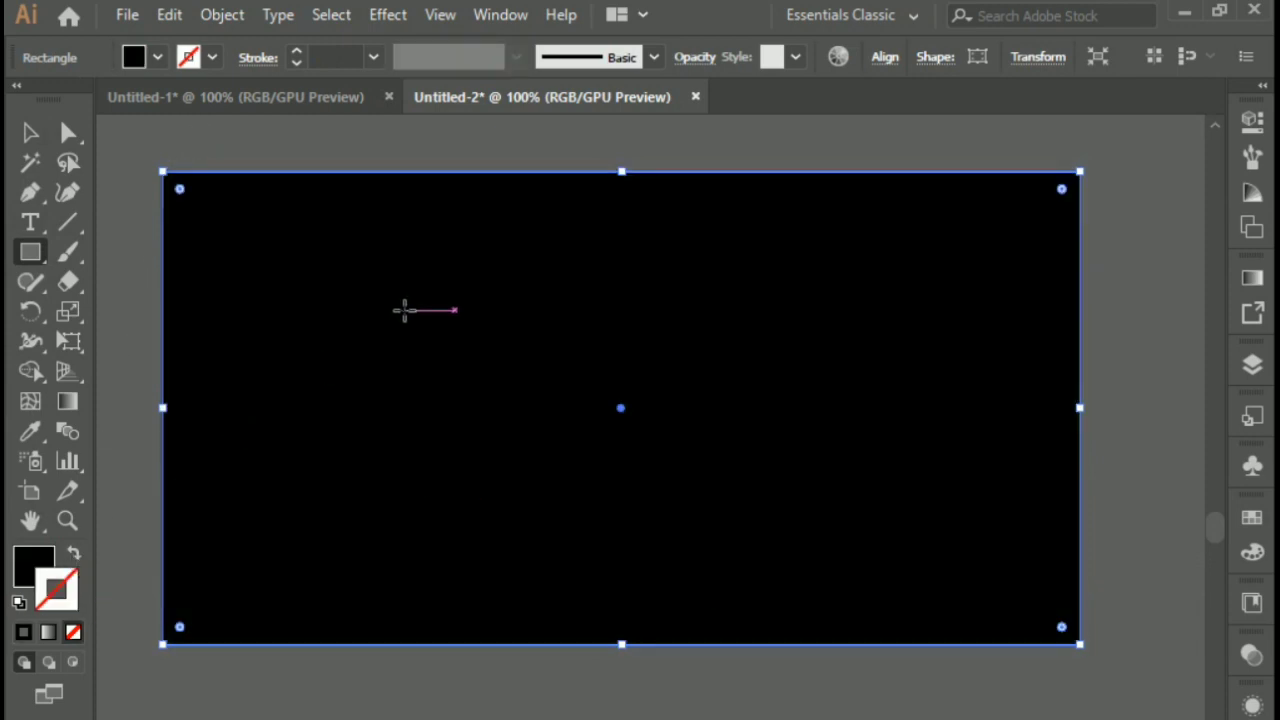
{"action": "key", "text": "ctrl+shift+a"}
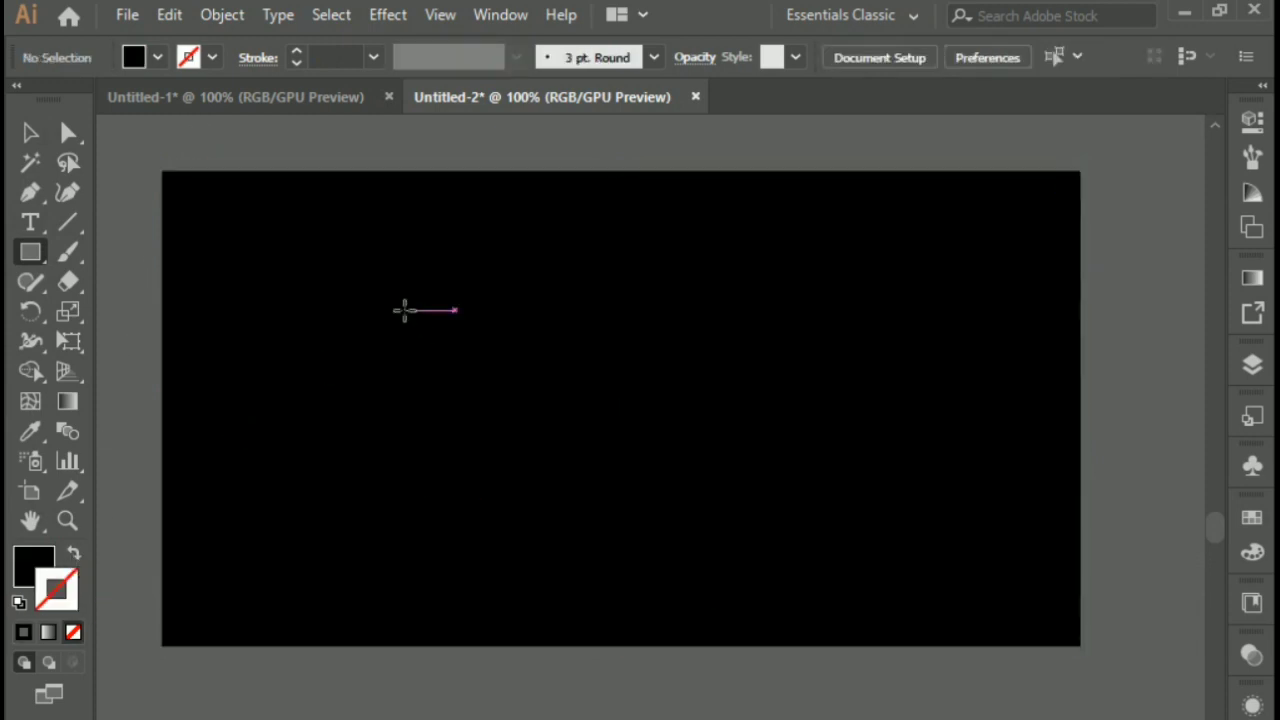
{"action": "left_click", "coordinate": [30, 133]}
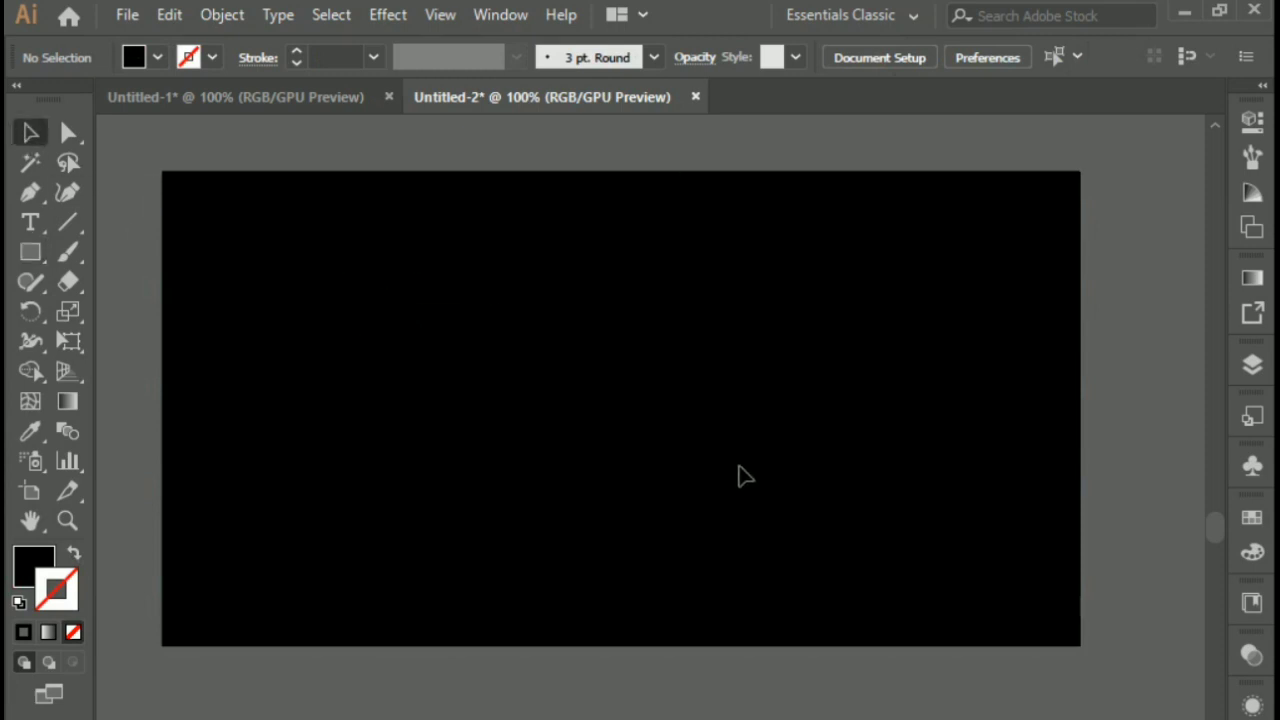
- Use Arrange > Bring to Front on the line witch so it sits above the black rectangle
{"action": "right_click", "coordinate": [624, 393]}
{"action": "mouse_move", "coordinate": [697, 636]}
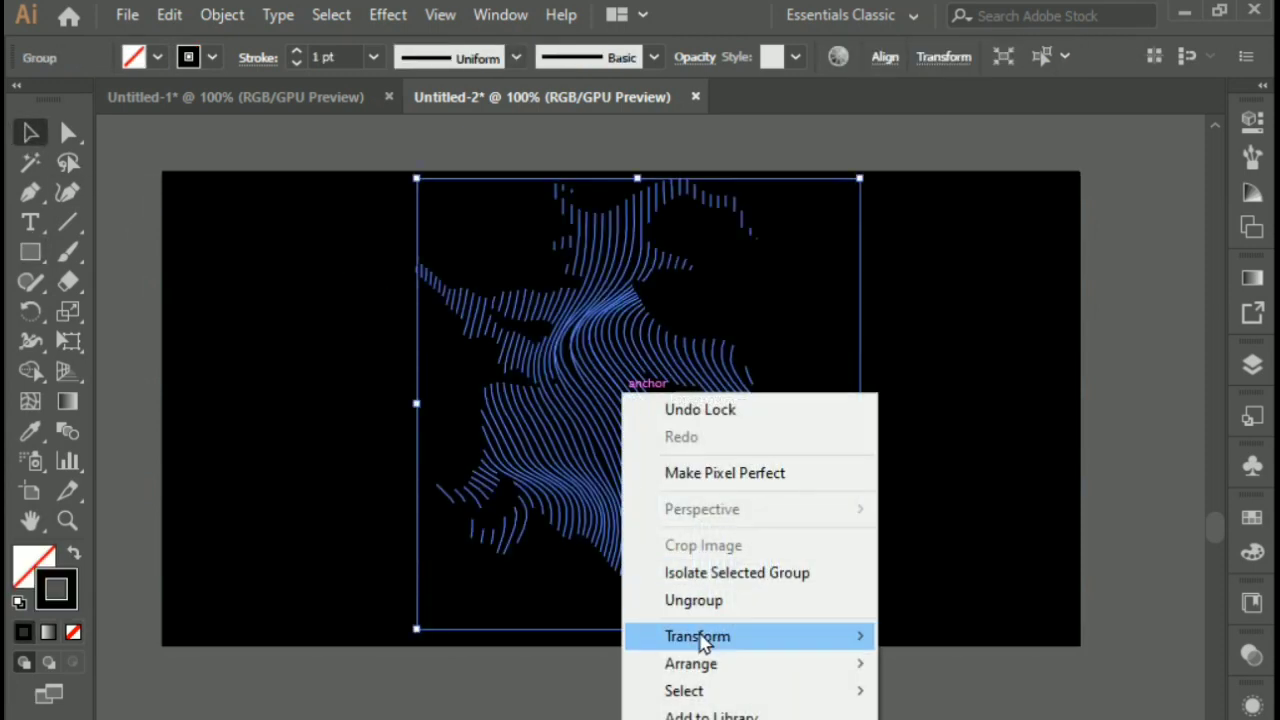
{"action": "right_click", "coordinate": [554, 230]}
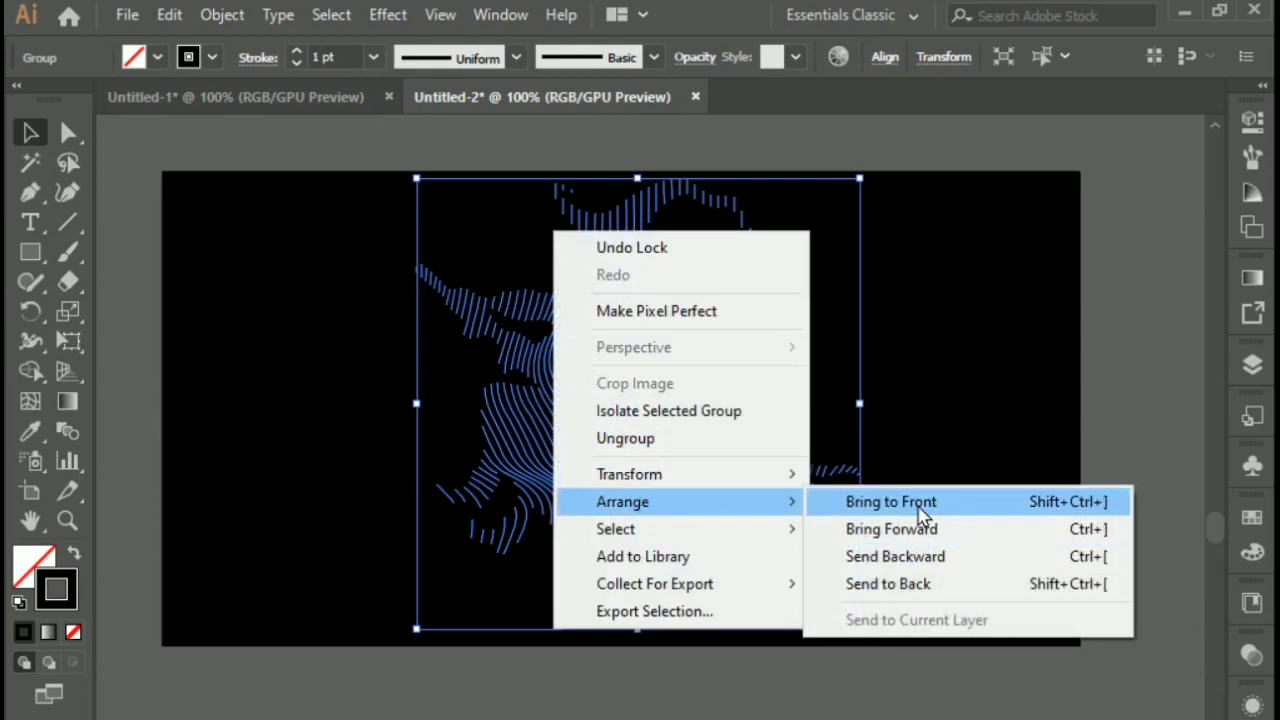
{"action": "left_click", "coordinate": [920, 505]}
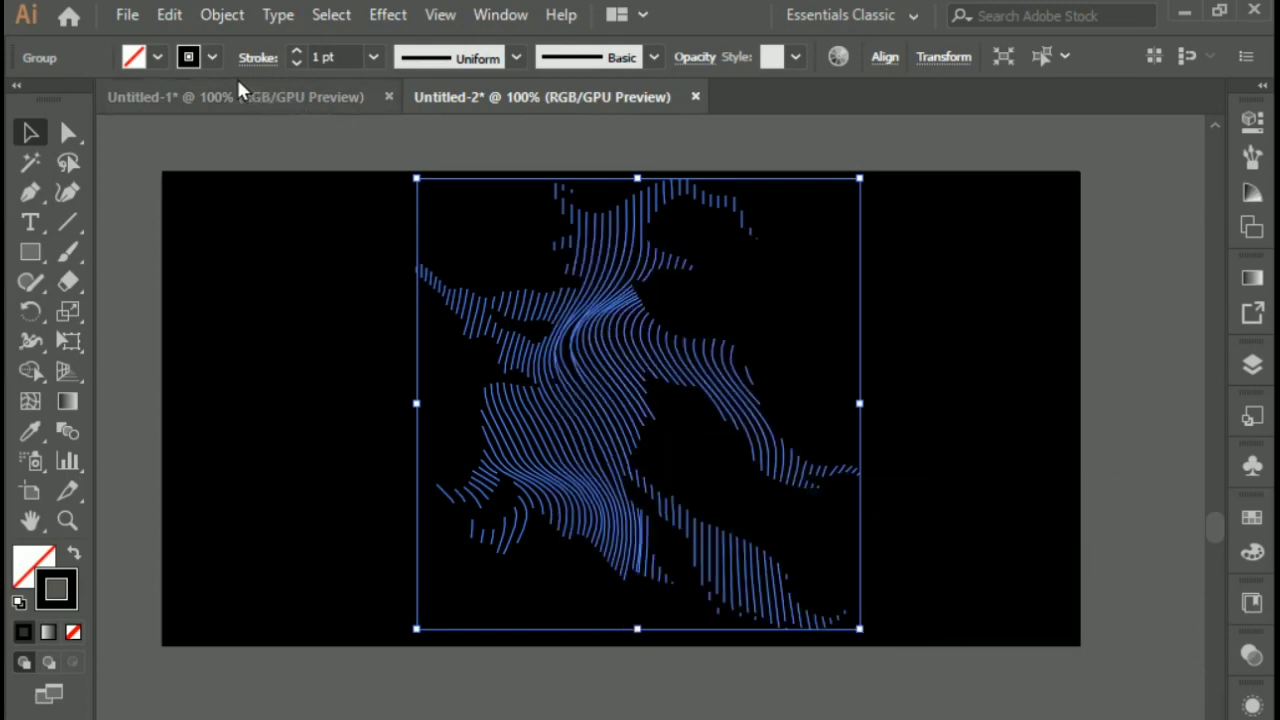
- Apply a radial gradient to the witch's strokes with the white stop moved to about 55%
{"action": "left_click", "coordinate": [49, 631]}
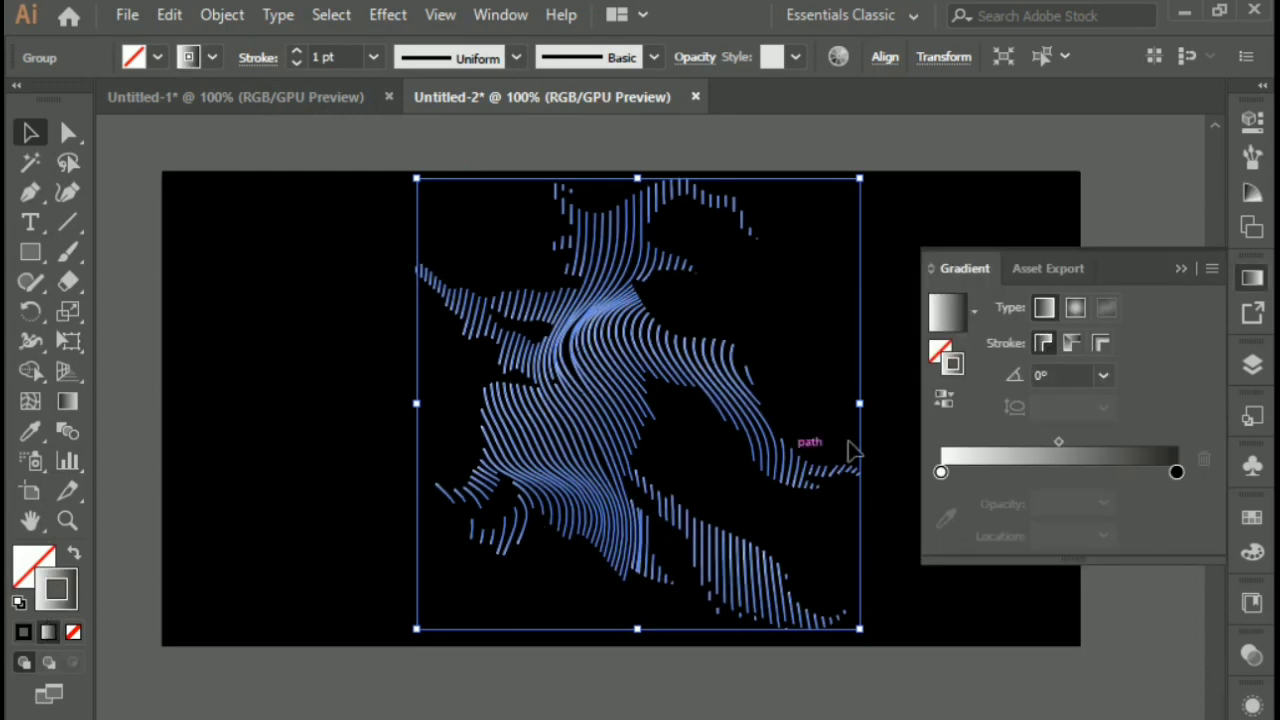
{"action": "left_click", "coordinate": [1075, 308]}
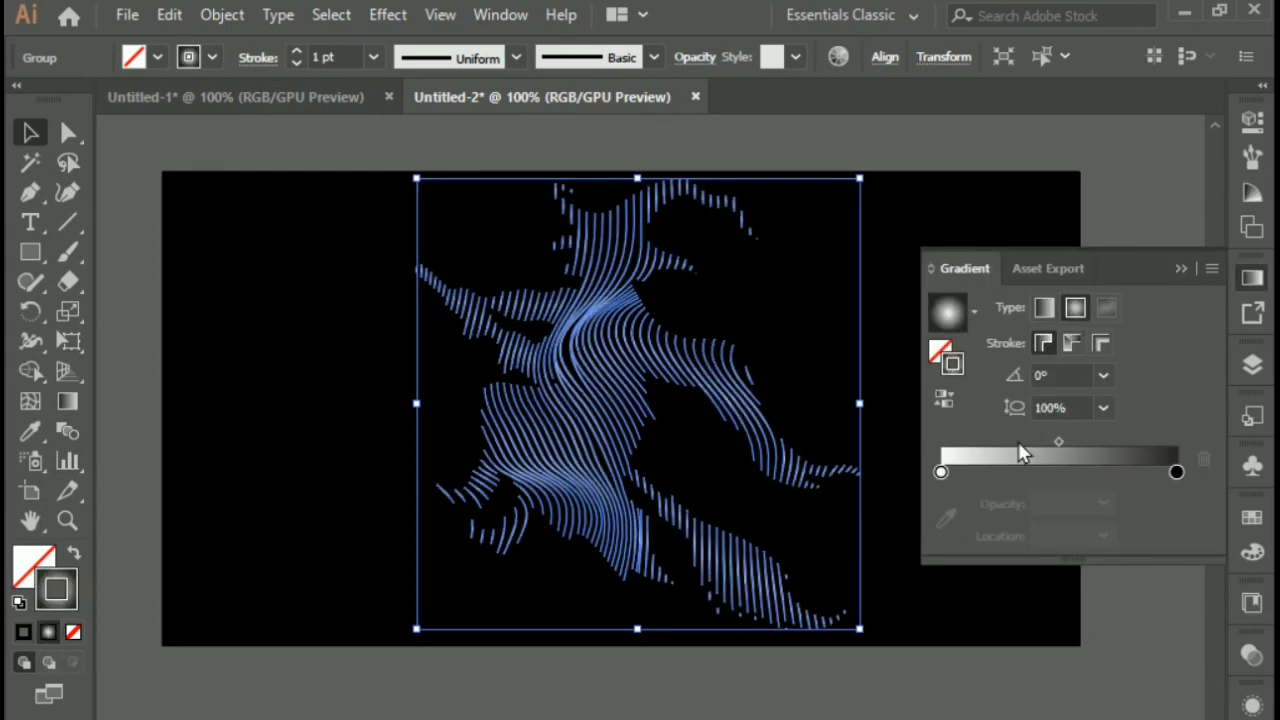
{"action": "left_click", "coordinate": [941, 472]}
{"action": "left_click_drag", "start_coordinate": [955, 482], "coordinate": [1077, 486]}
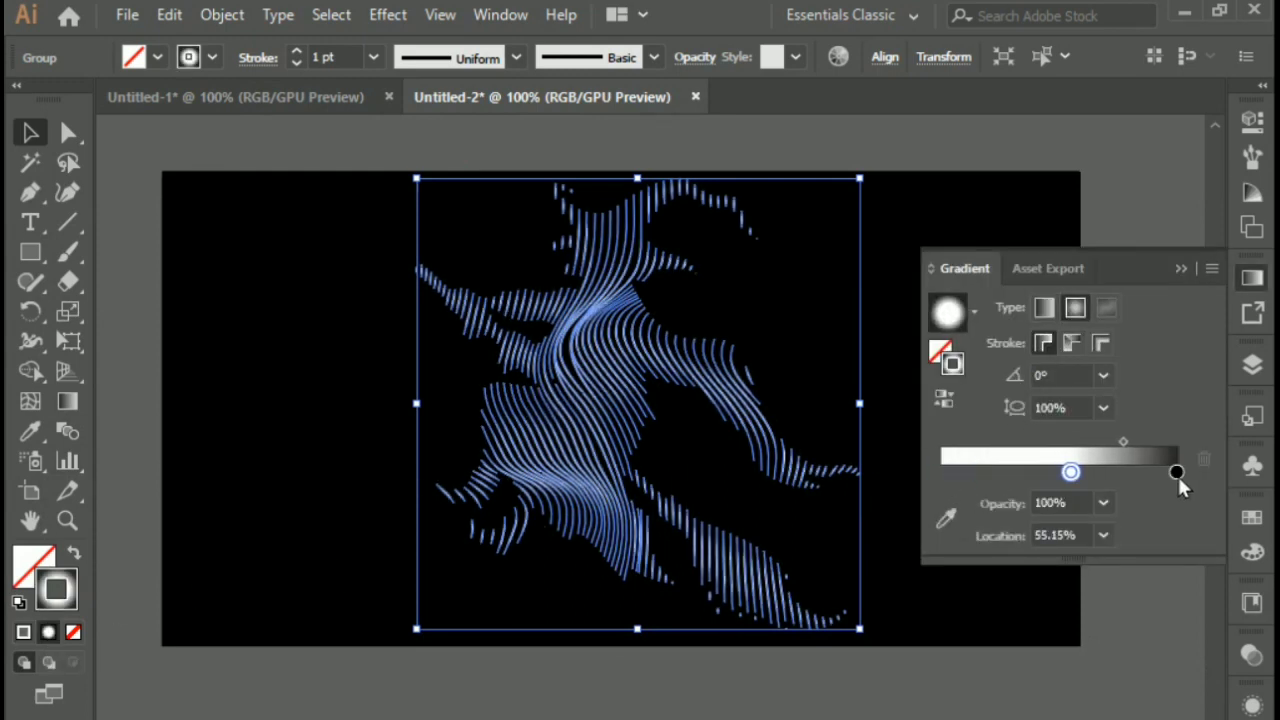
- Add a dark starting stop, set the gradient aspect ratio to 90%, and deselect to preview
{"action": "left_click_drag", "start_coordinate": [1170, 476], "coordinate": [915, 478]}
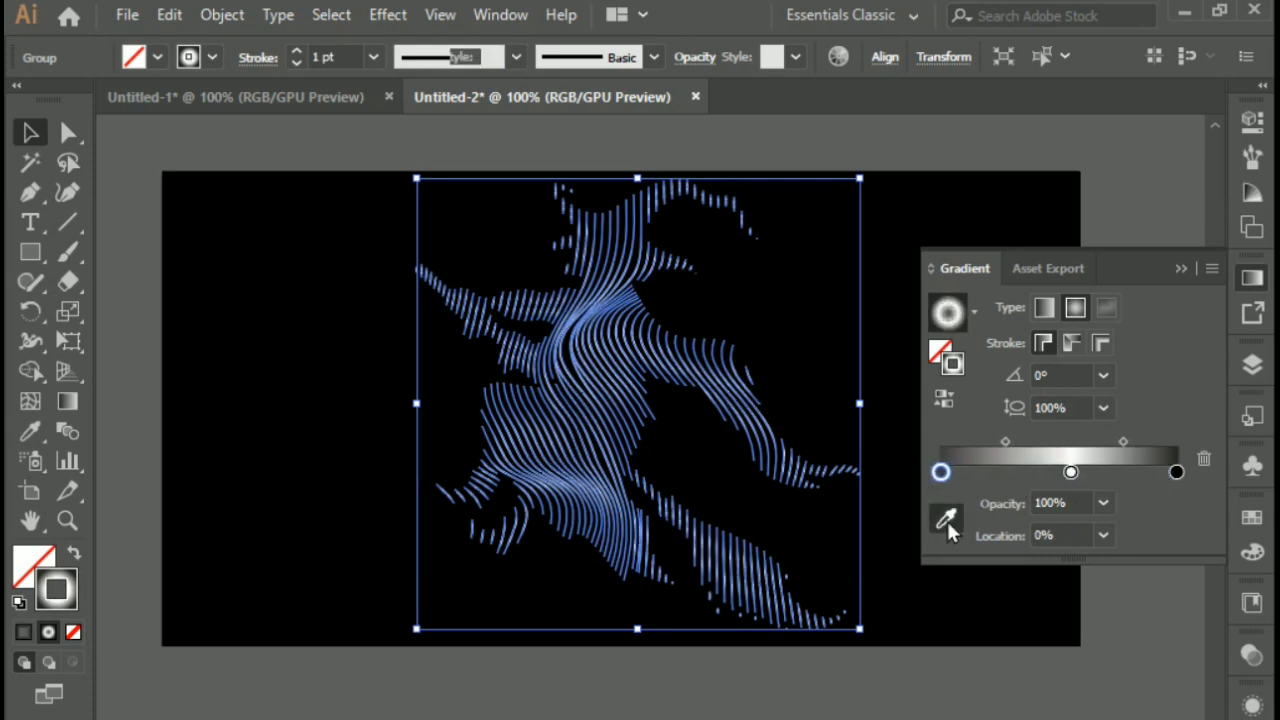
{"action": "left_click", "coordinate": [946, 518]}
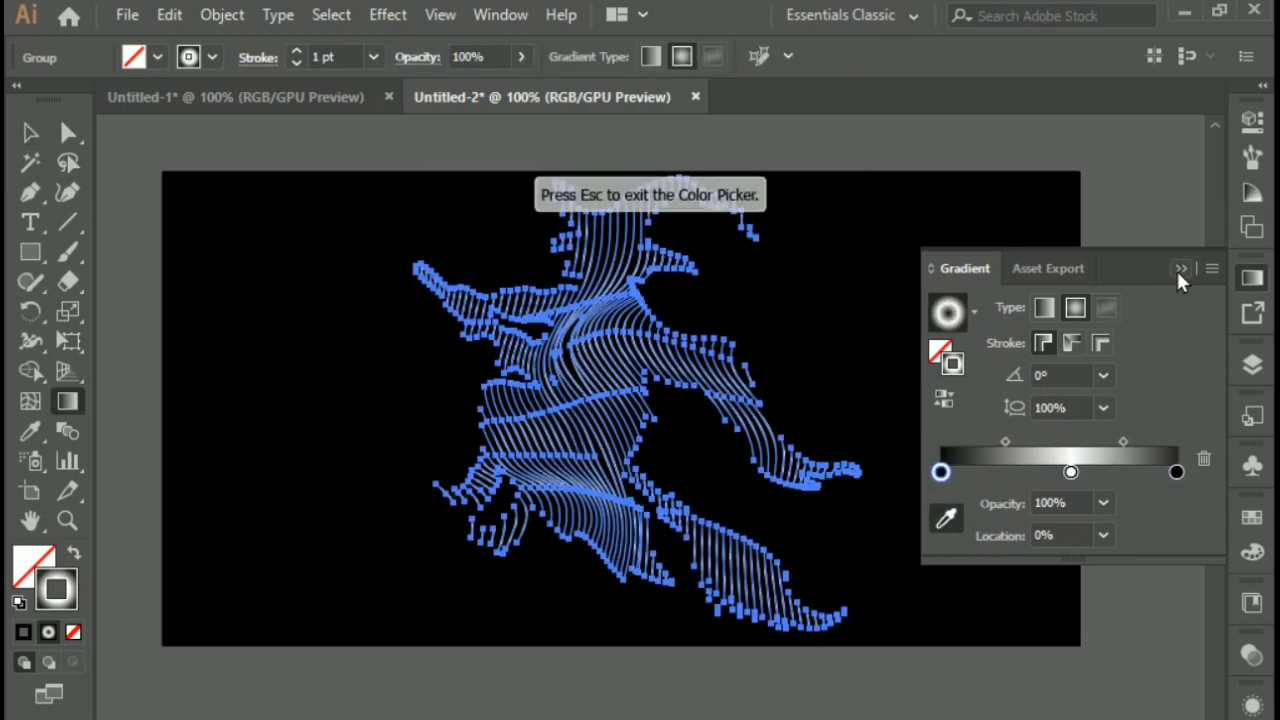
{"action": "left_click", "coordinate": [1101, 408]}
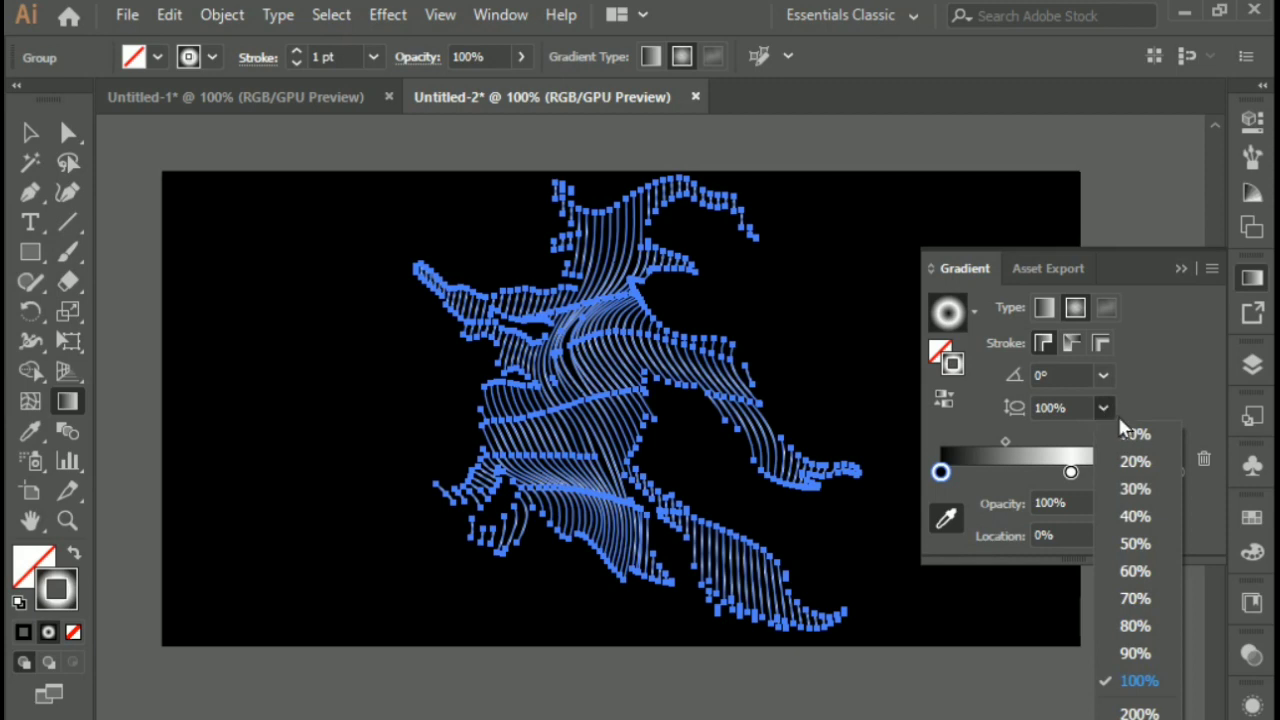
{"action": "left_click", "coordinate": [1140, 652]}
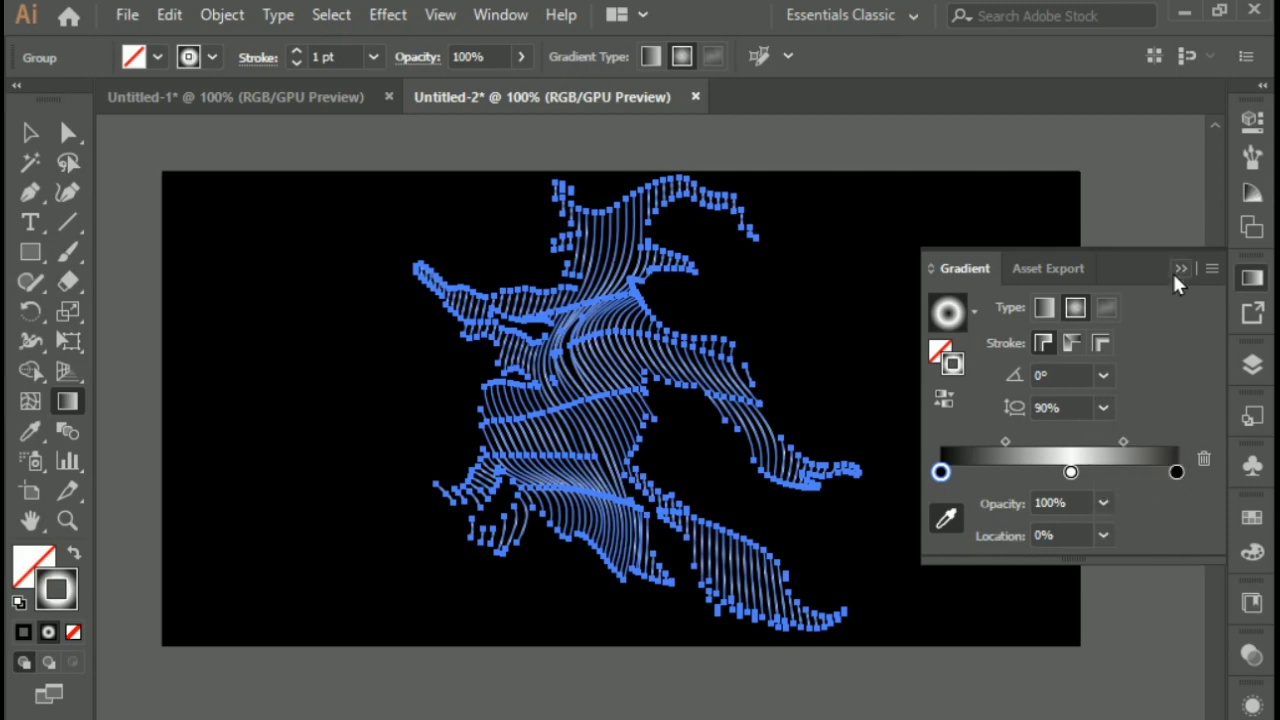
{"action": "left_click", "coordinate": [1176, 272]}
{"action": "left_click", "coordinate": [30, 132]}
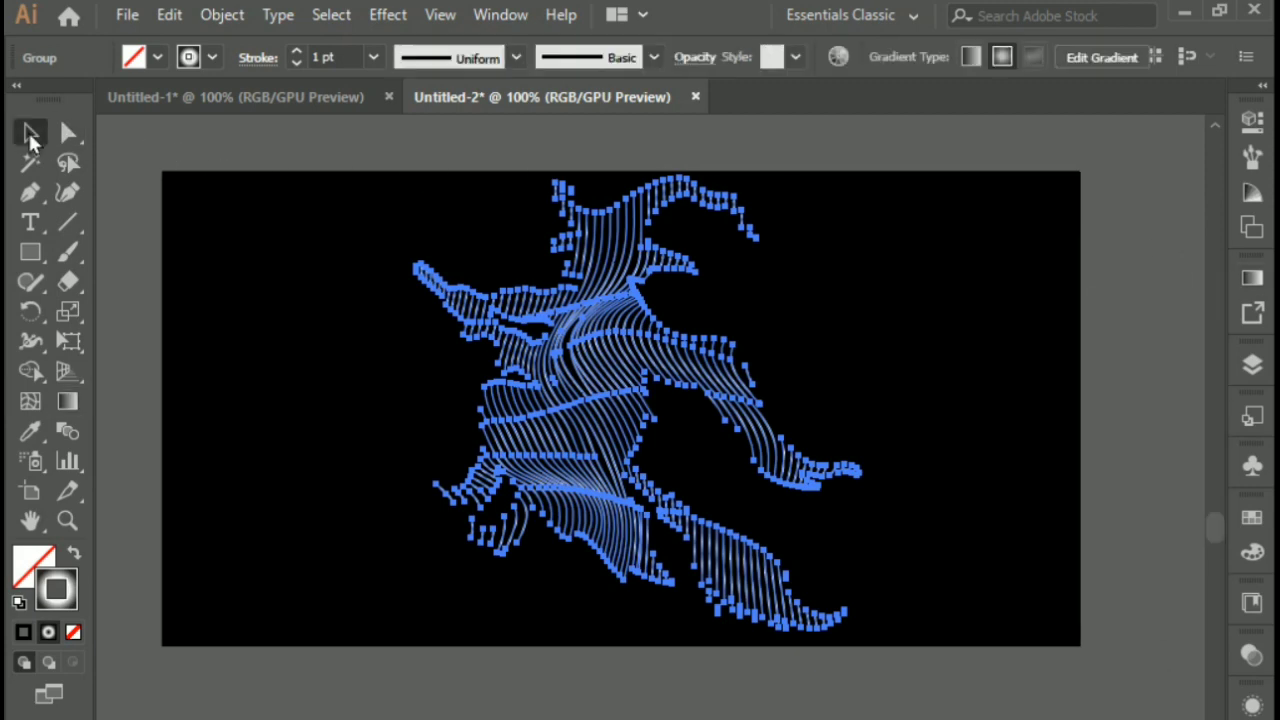
{"action": "left_click", "coordinate": [320, 187]}
{"action": "left_click_drag", "start_coordinate": [337, 160], "coordinate": [857, 623]}
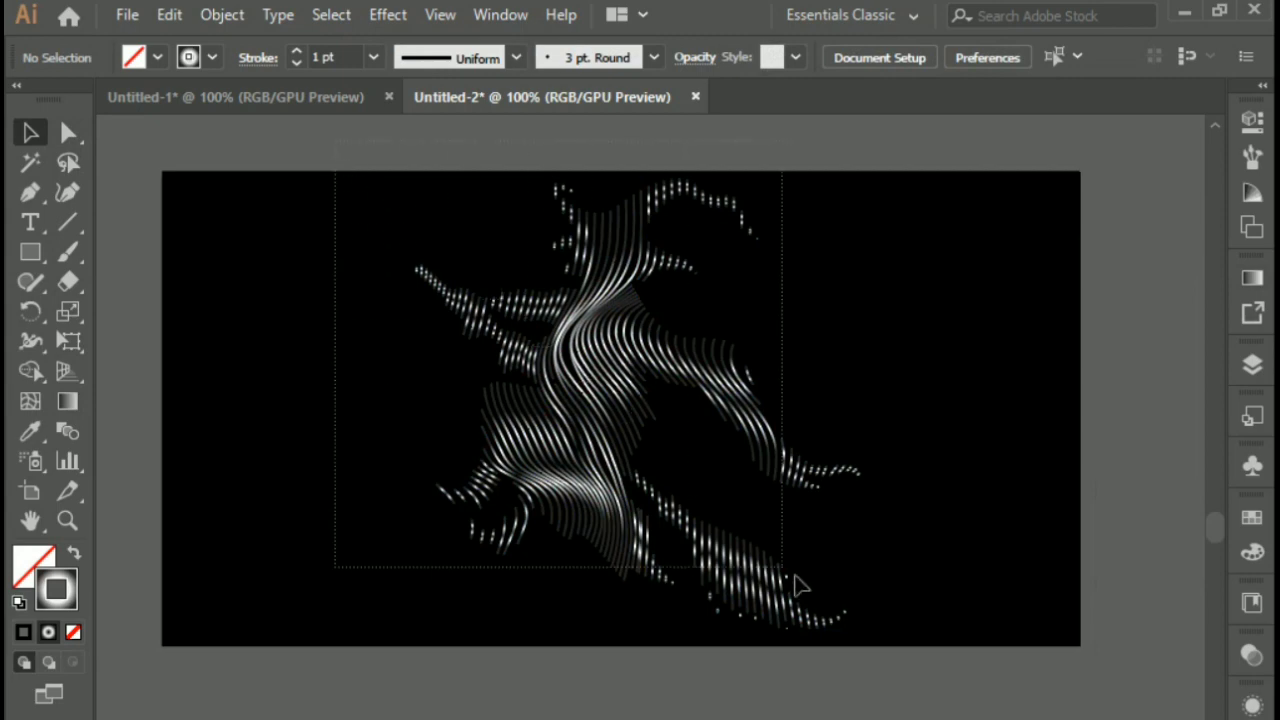
{"action": "left_click", "coordinate": [932, 503]}
{"action": "left_click_drag", "start_coordinate": [932, 503], "coordinate": [588, 410]}
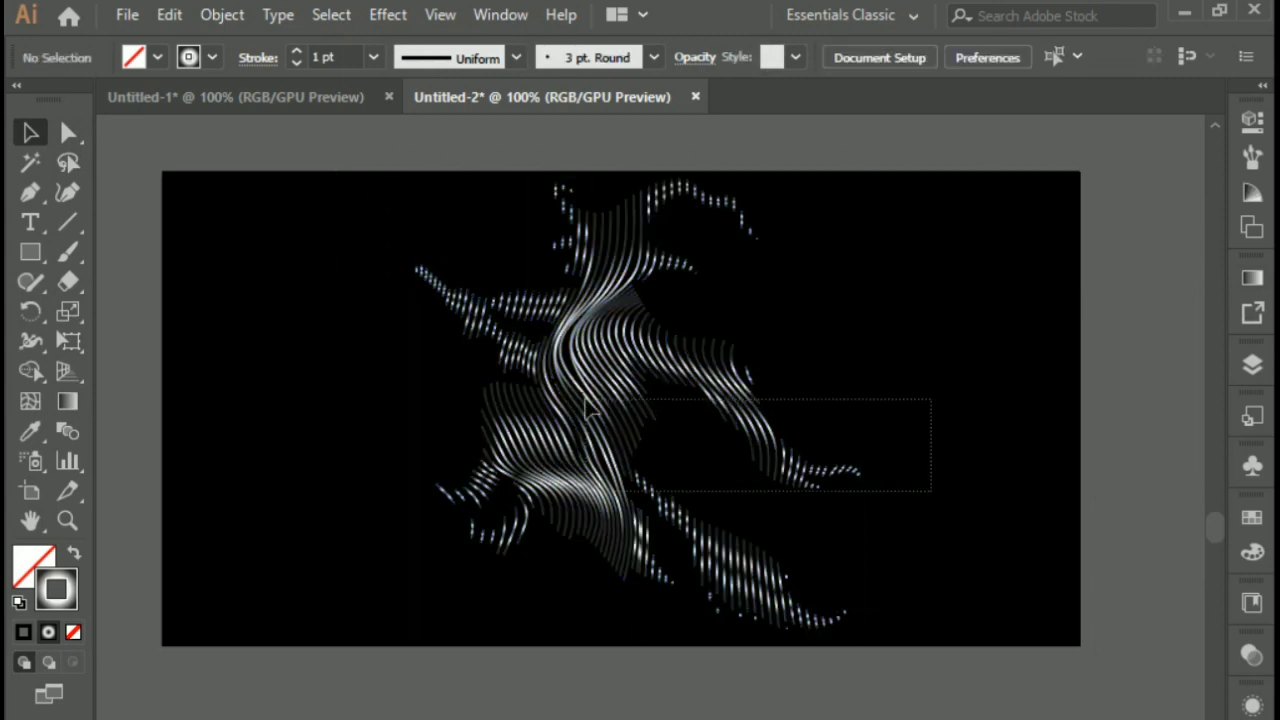
{"action": "key", "text": "ctrl+shift+a"}
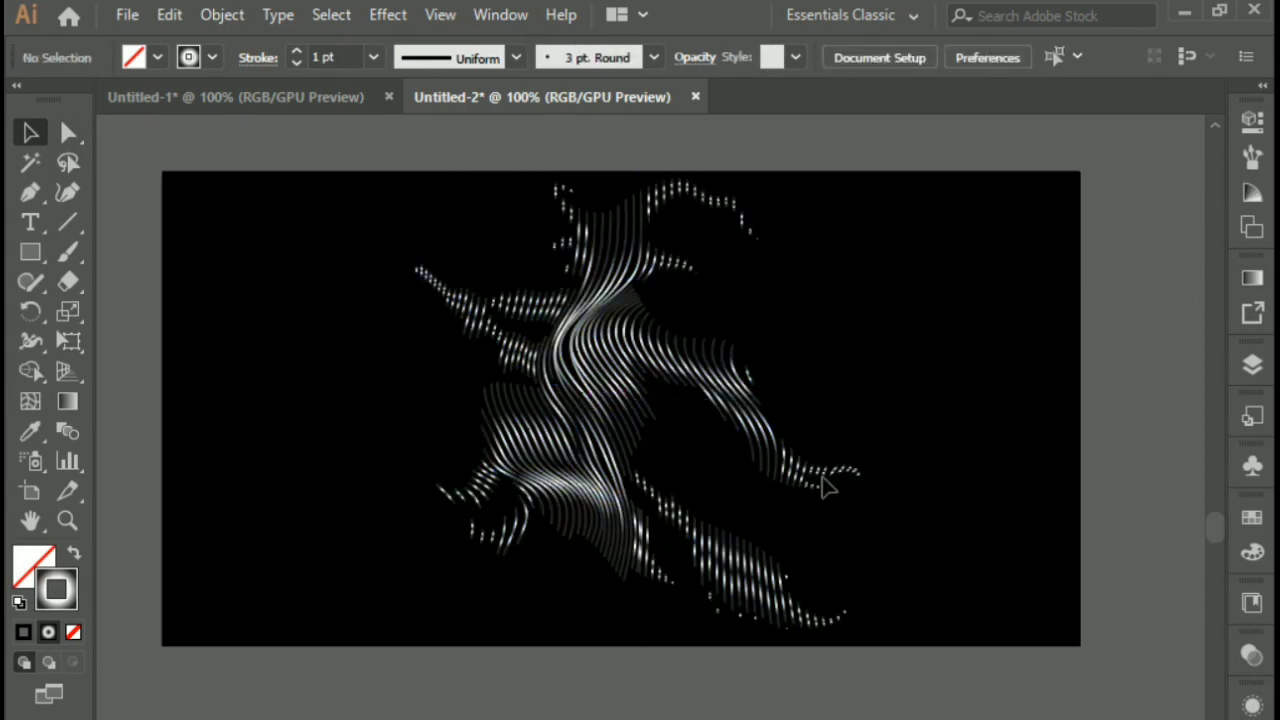